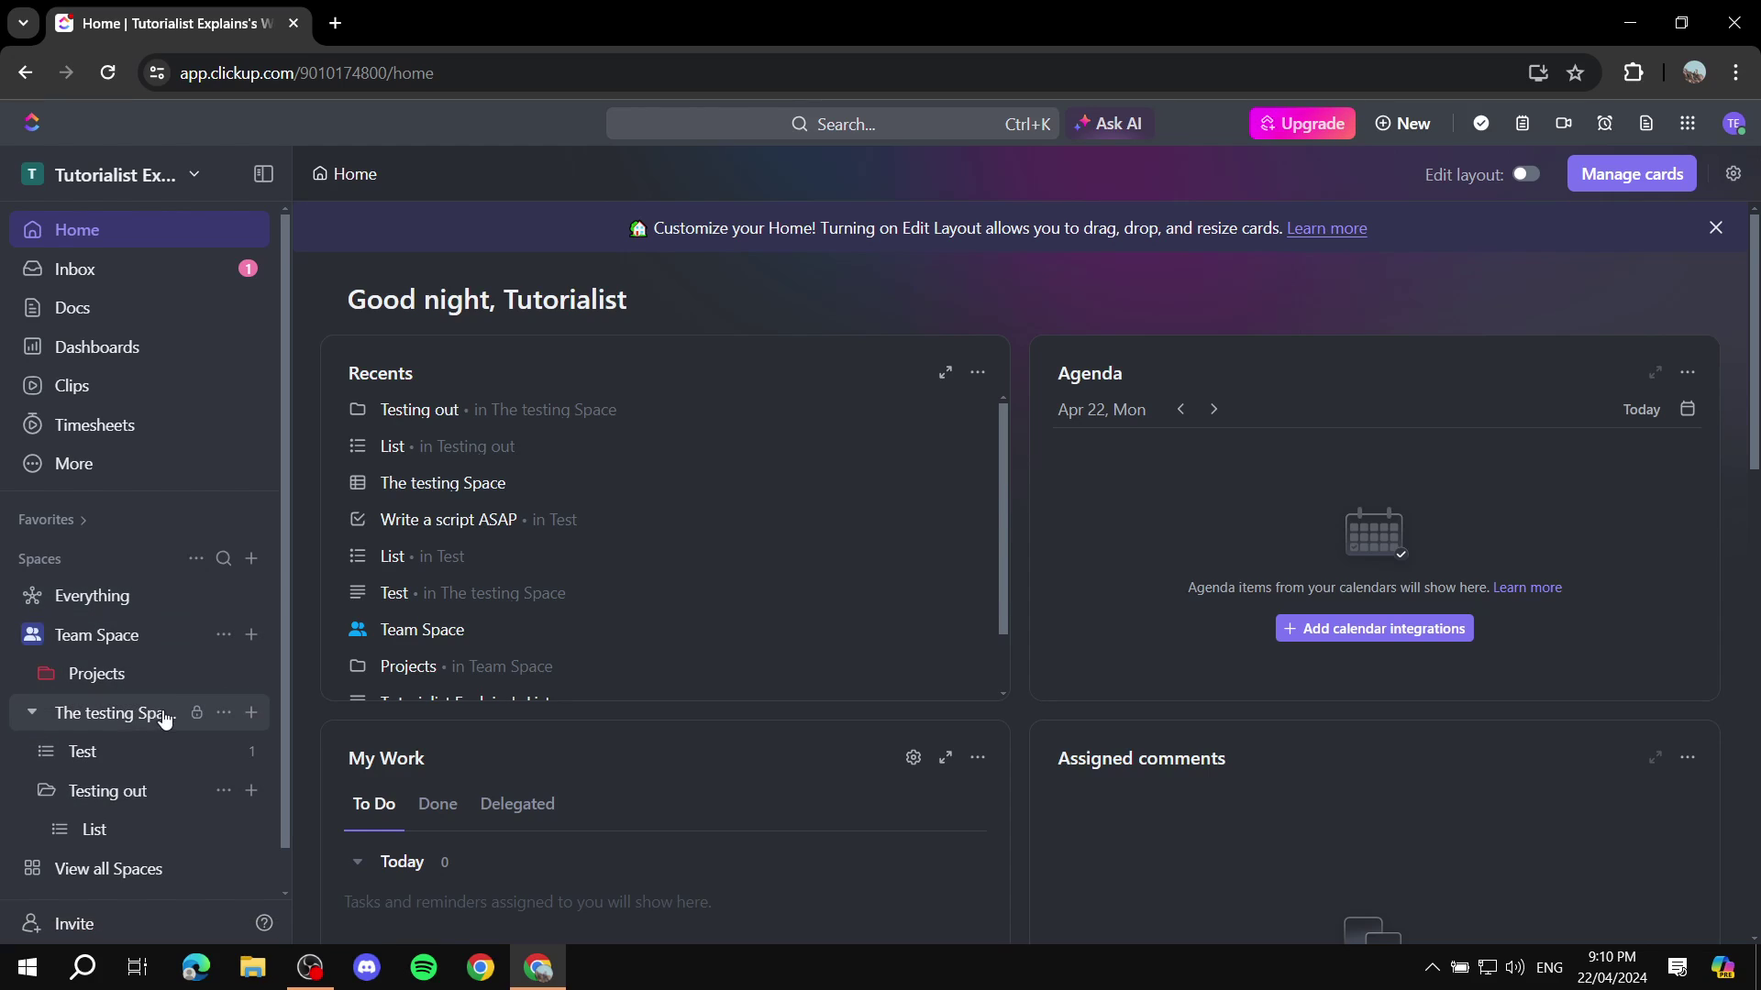
Step: Preview the create options for Testing out and The testing Space, then open My Settings from the account menu
left_click(249, 790)
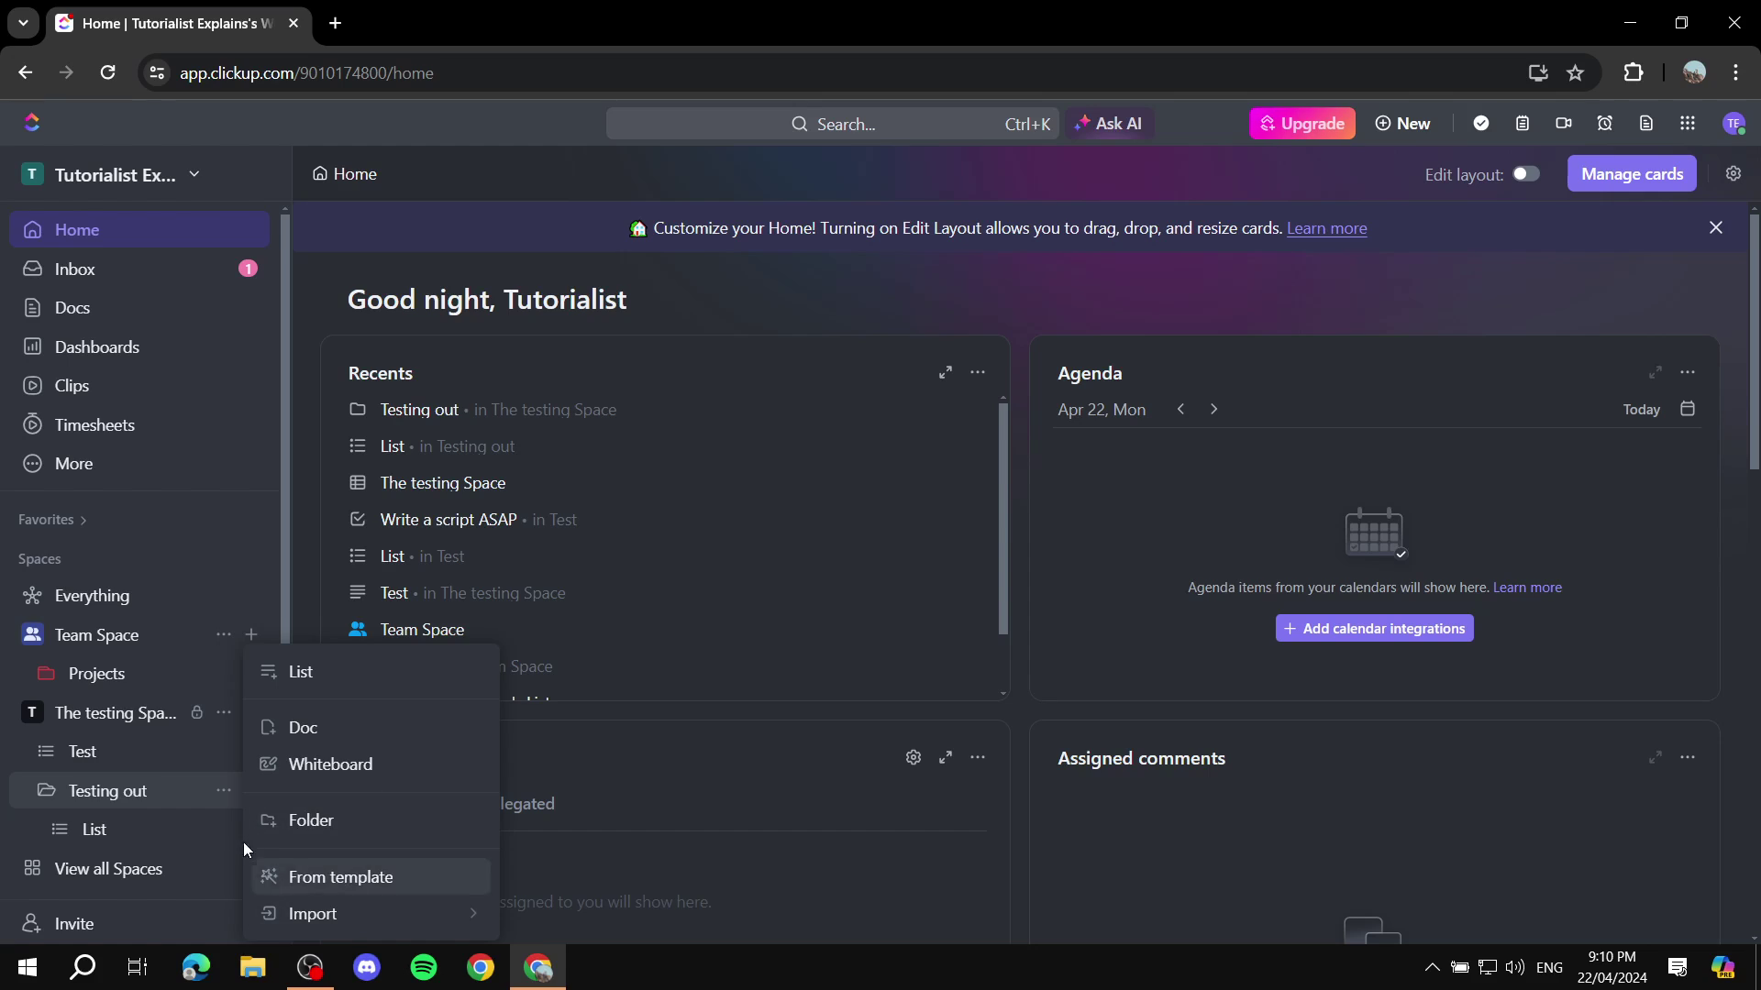
left_click(139, 714)
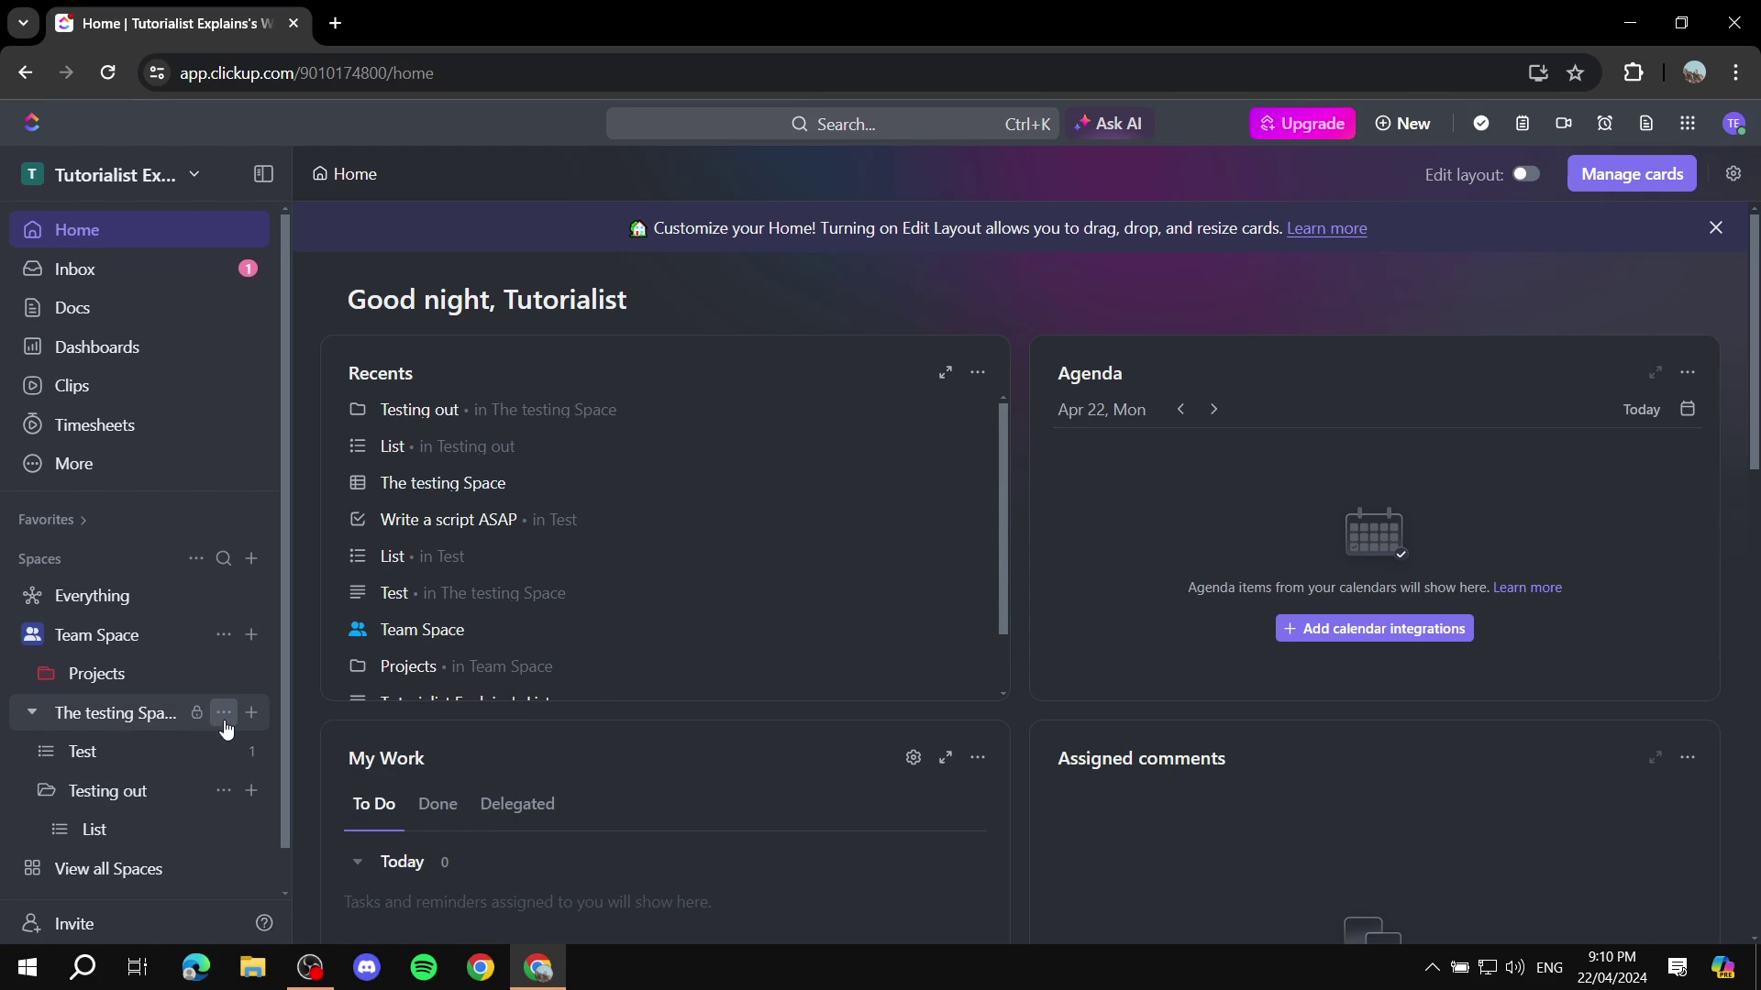
left_click(252, 717)
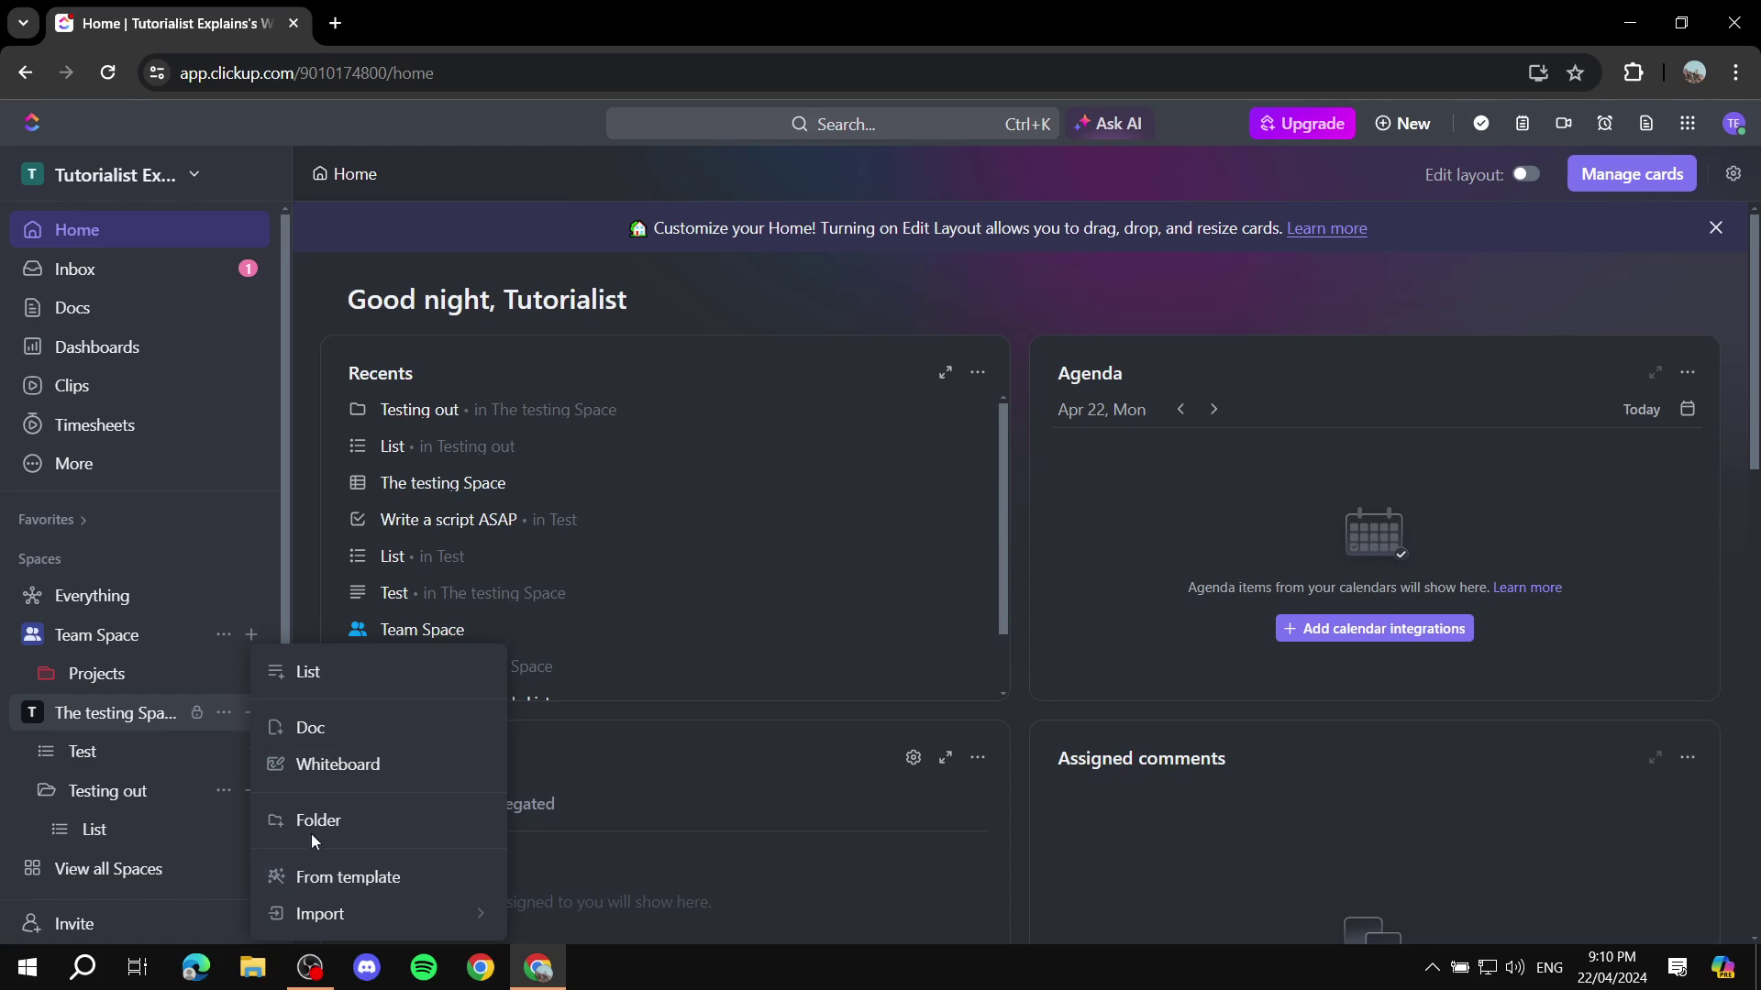
left_click(146, 714)
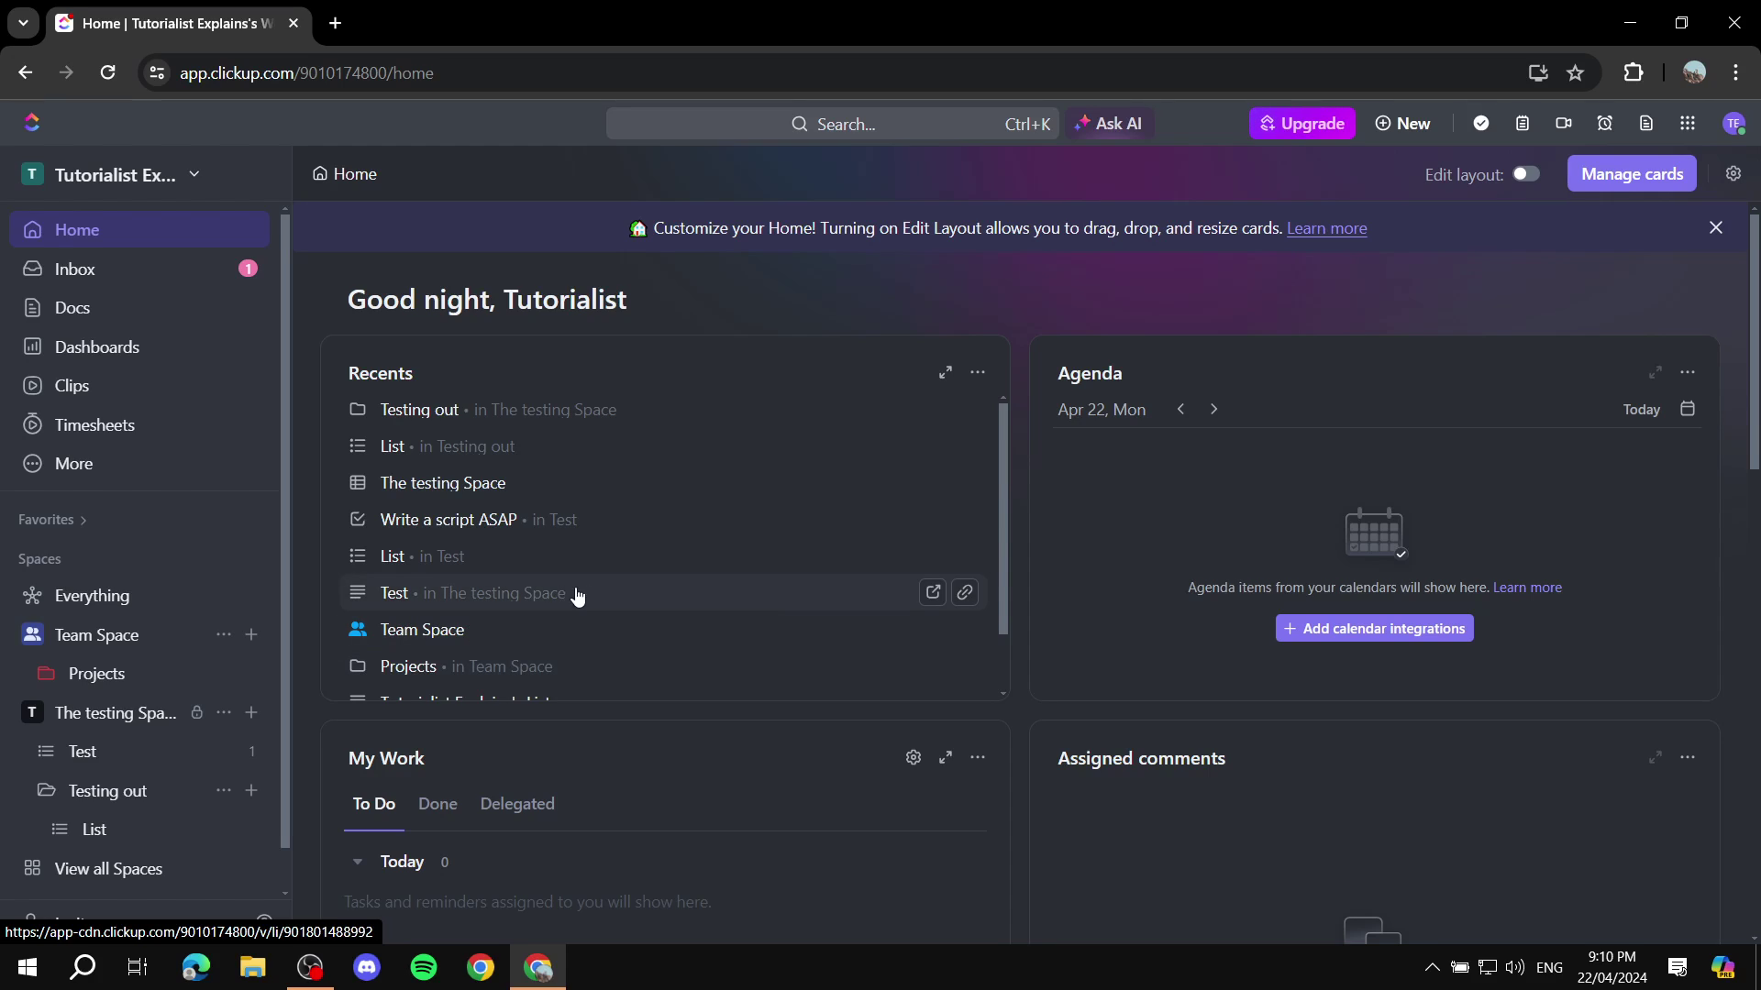
left_click(1732, 124)
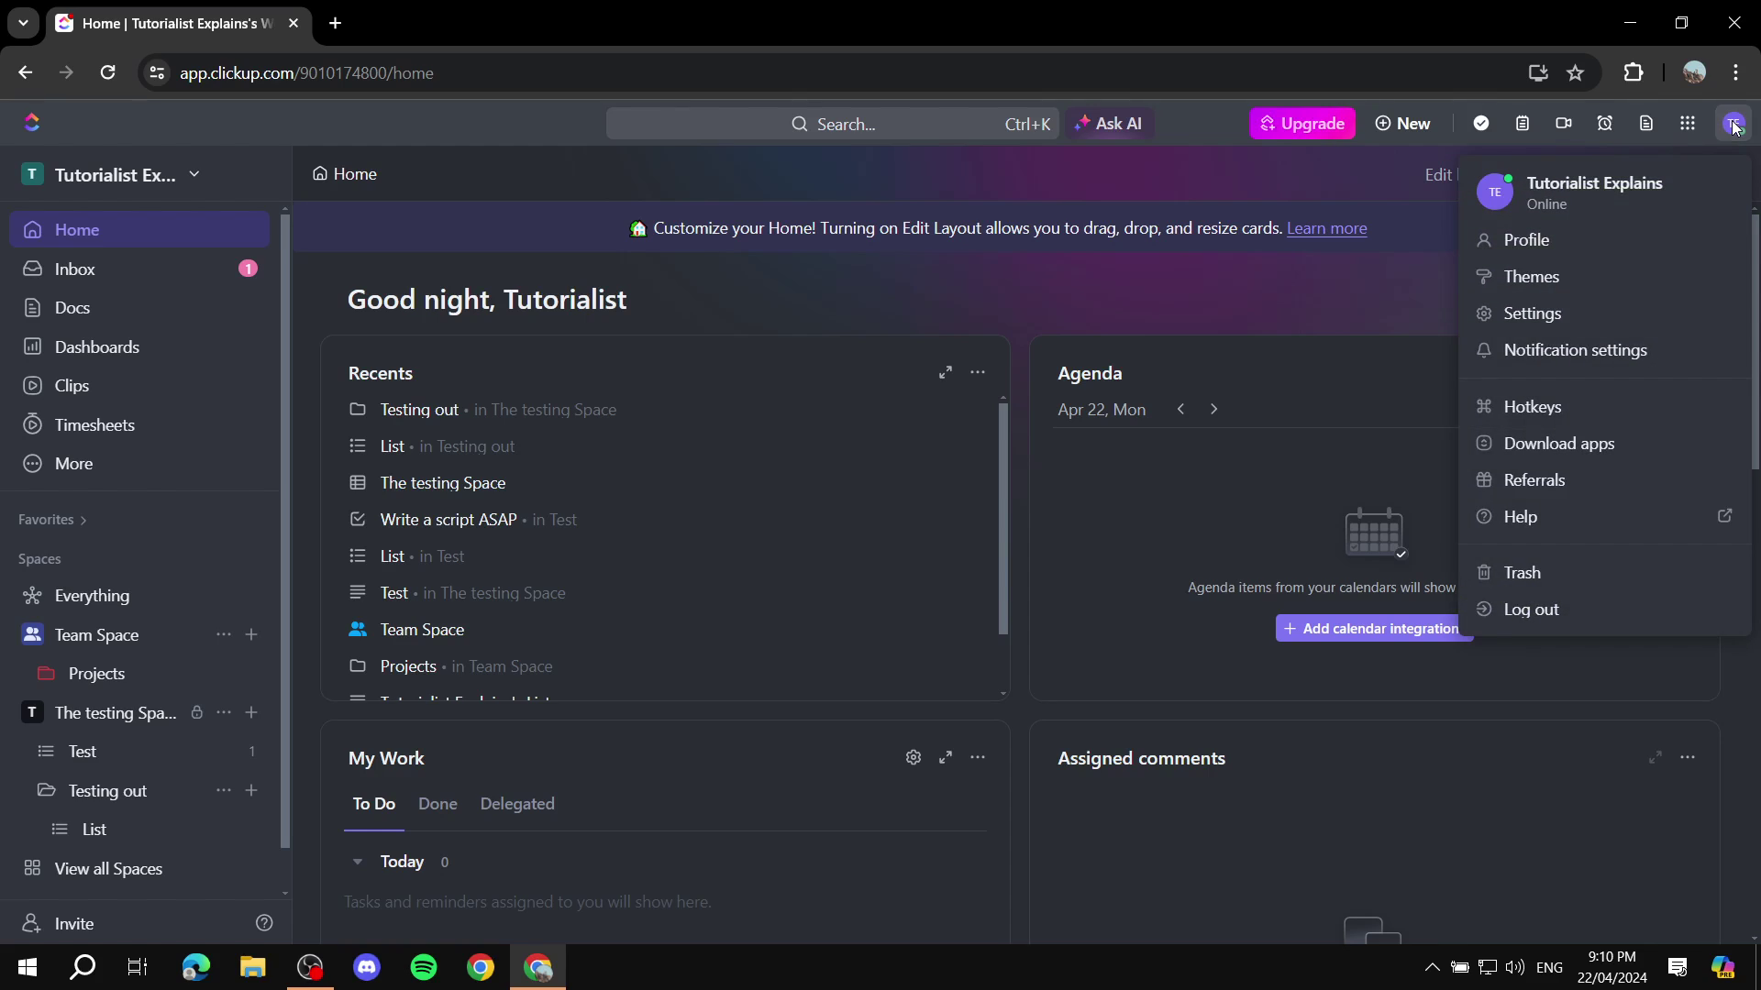
left_click(1543, 315)
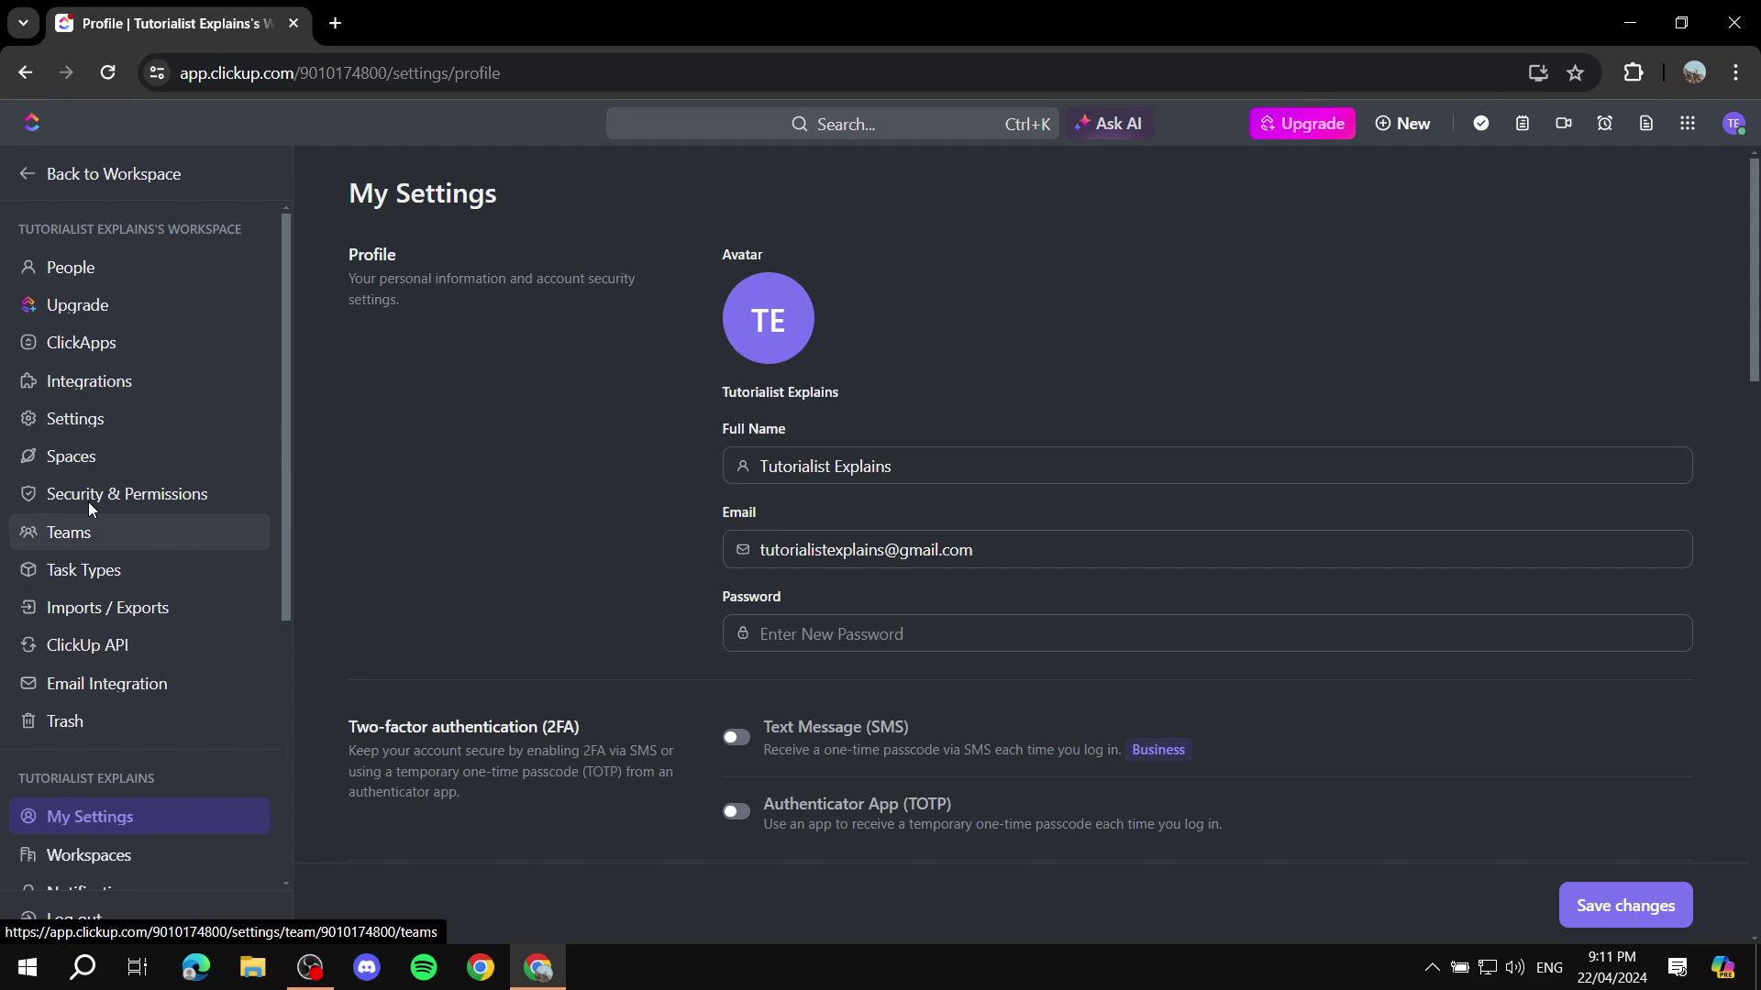
Step: Open the Spaces settings list and scroll to The testing Space's ClickApps icons
left_click(153, 473)
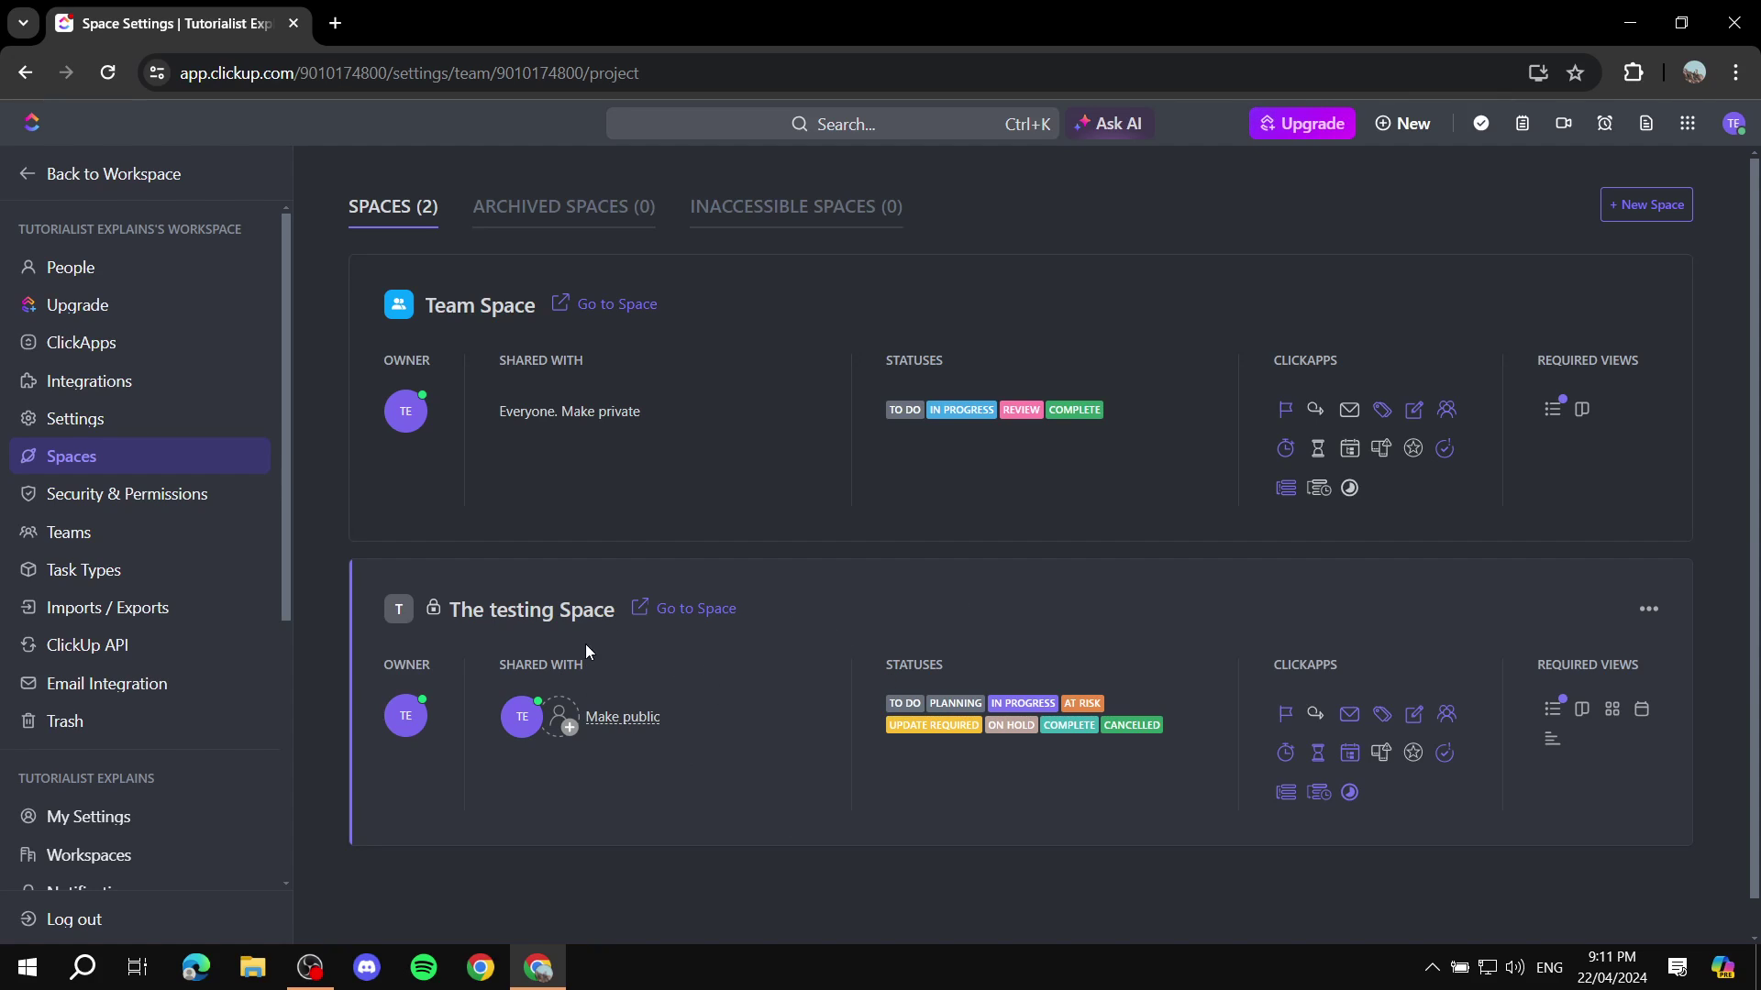
left_click_drag(435, 613, 616, 603)
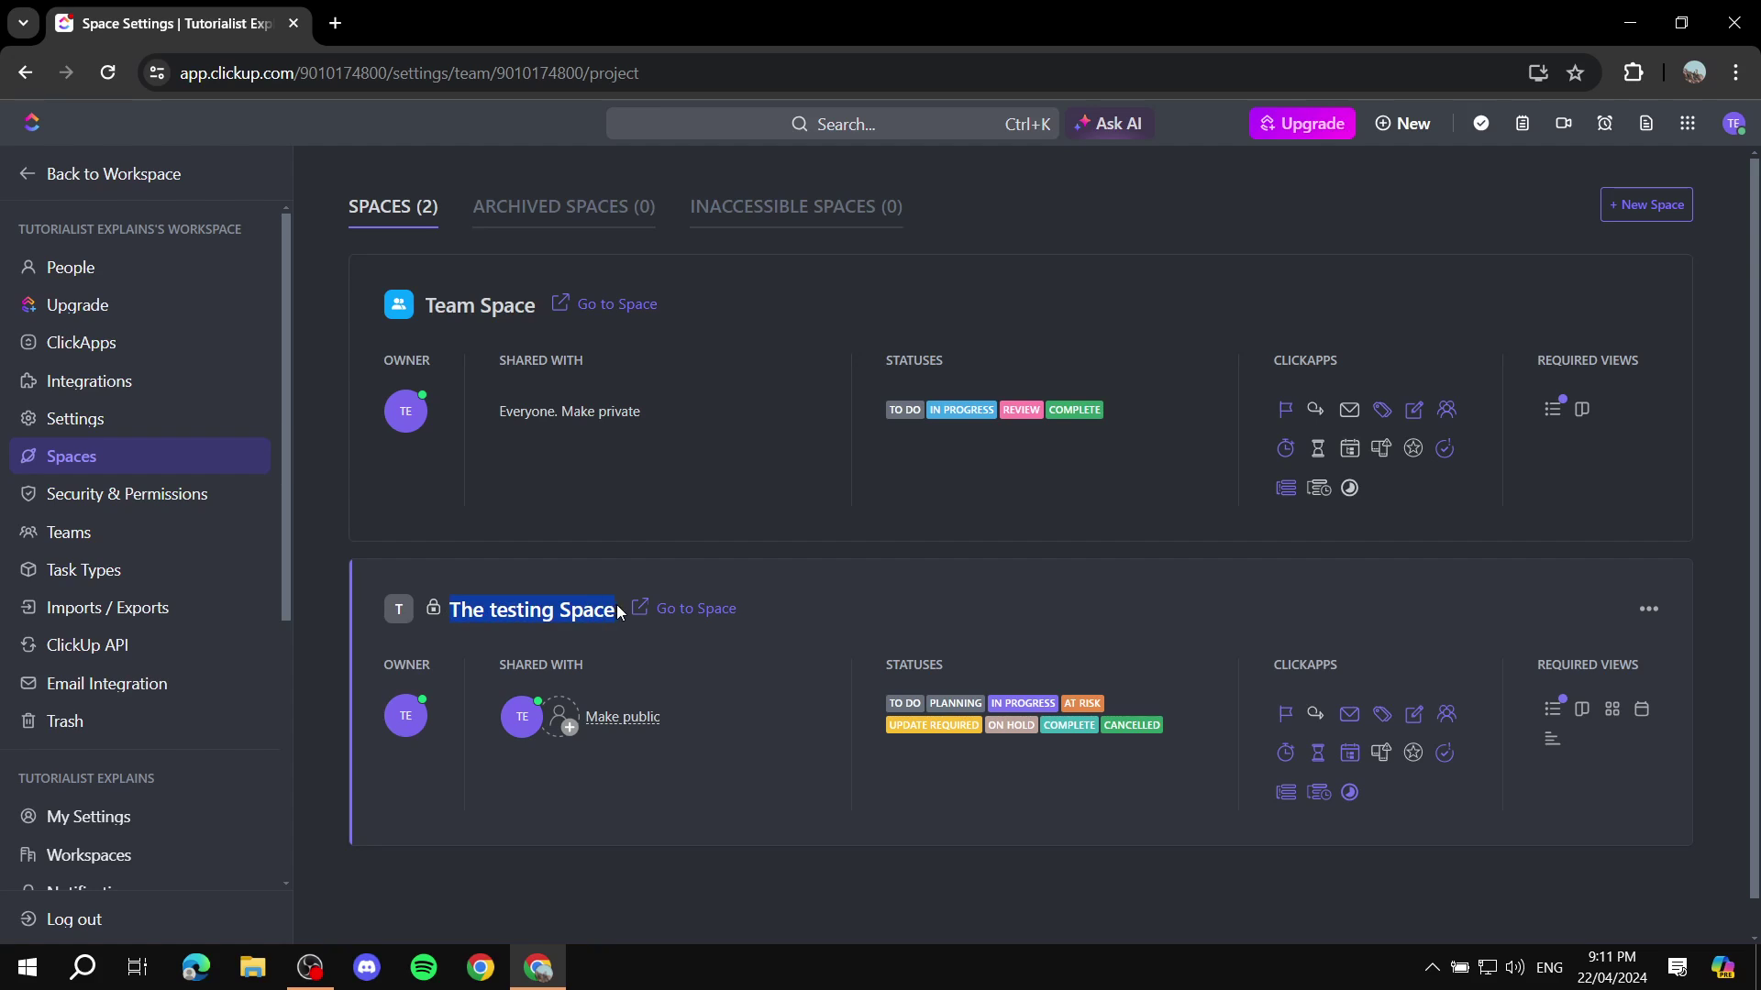
left_click(684, 652)
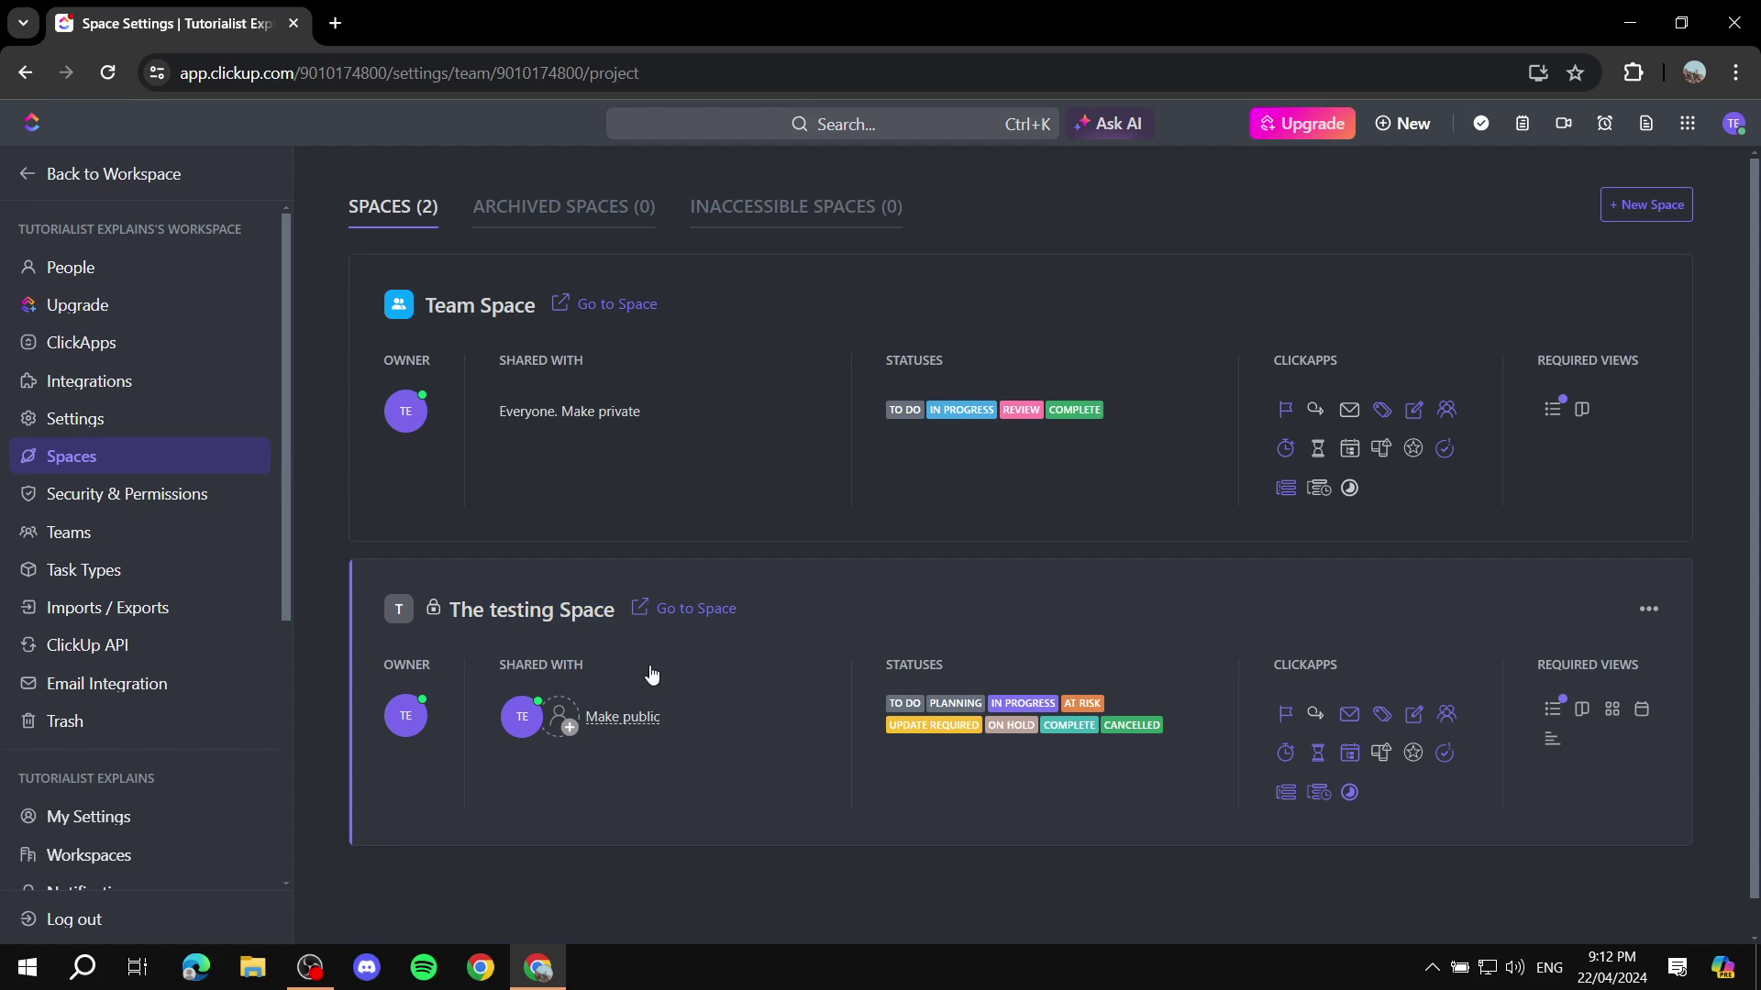
scroll(1079, 679, "down", 1)
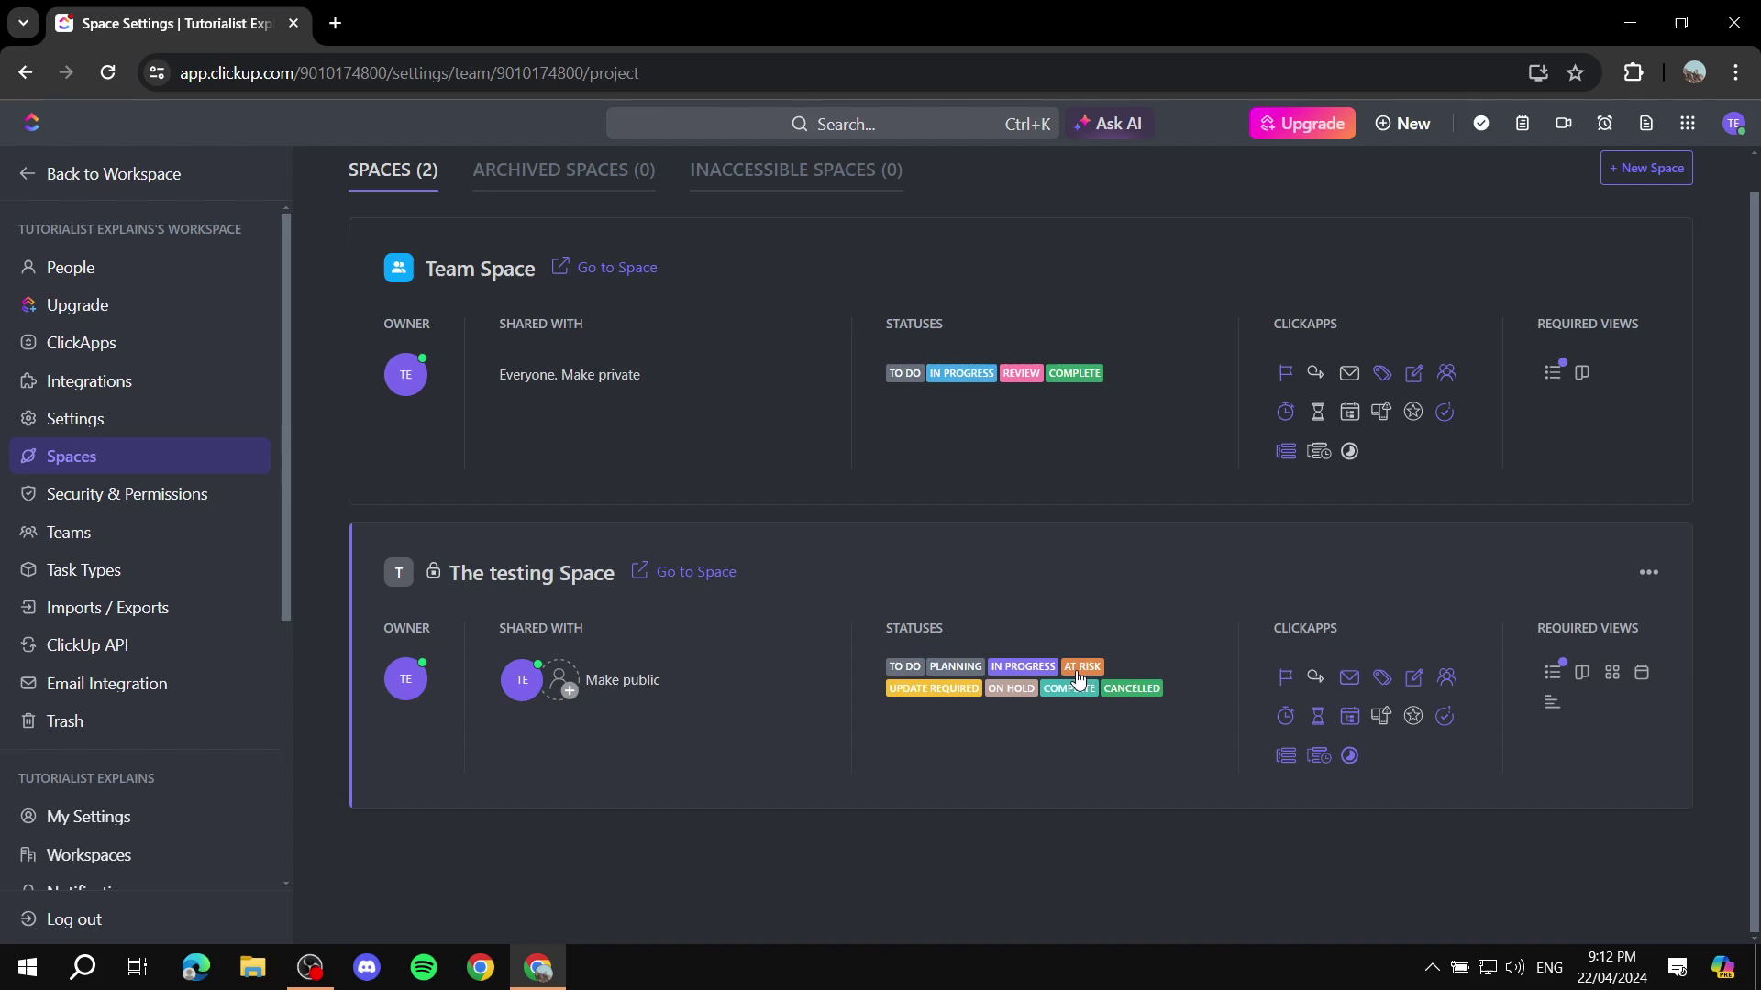
Step: Enable the Sprints ClickApp for The testing Space, dismiss the upgrade prompt, and view its sprint folder defaults
left_click(1315, 678)
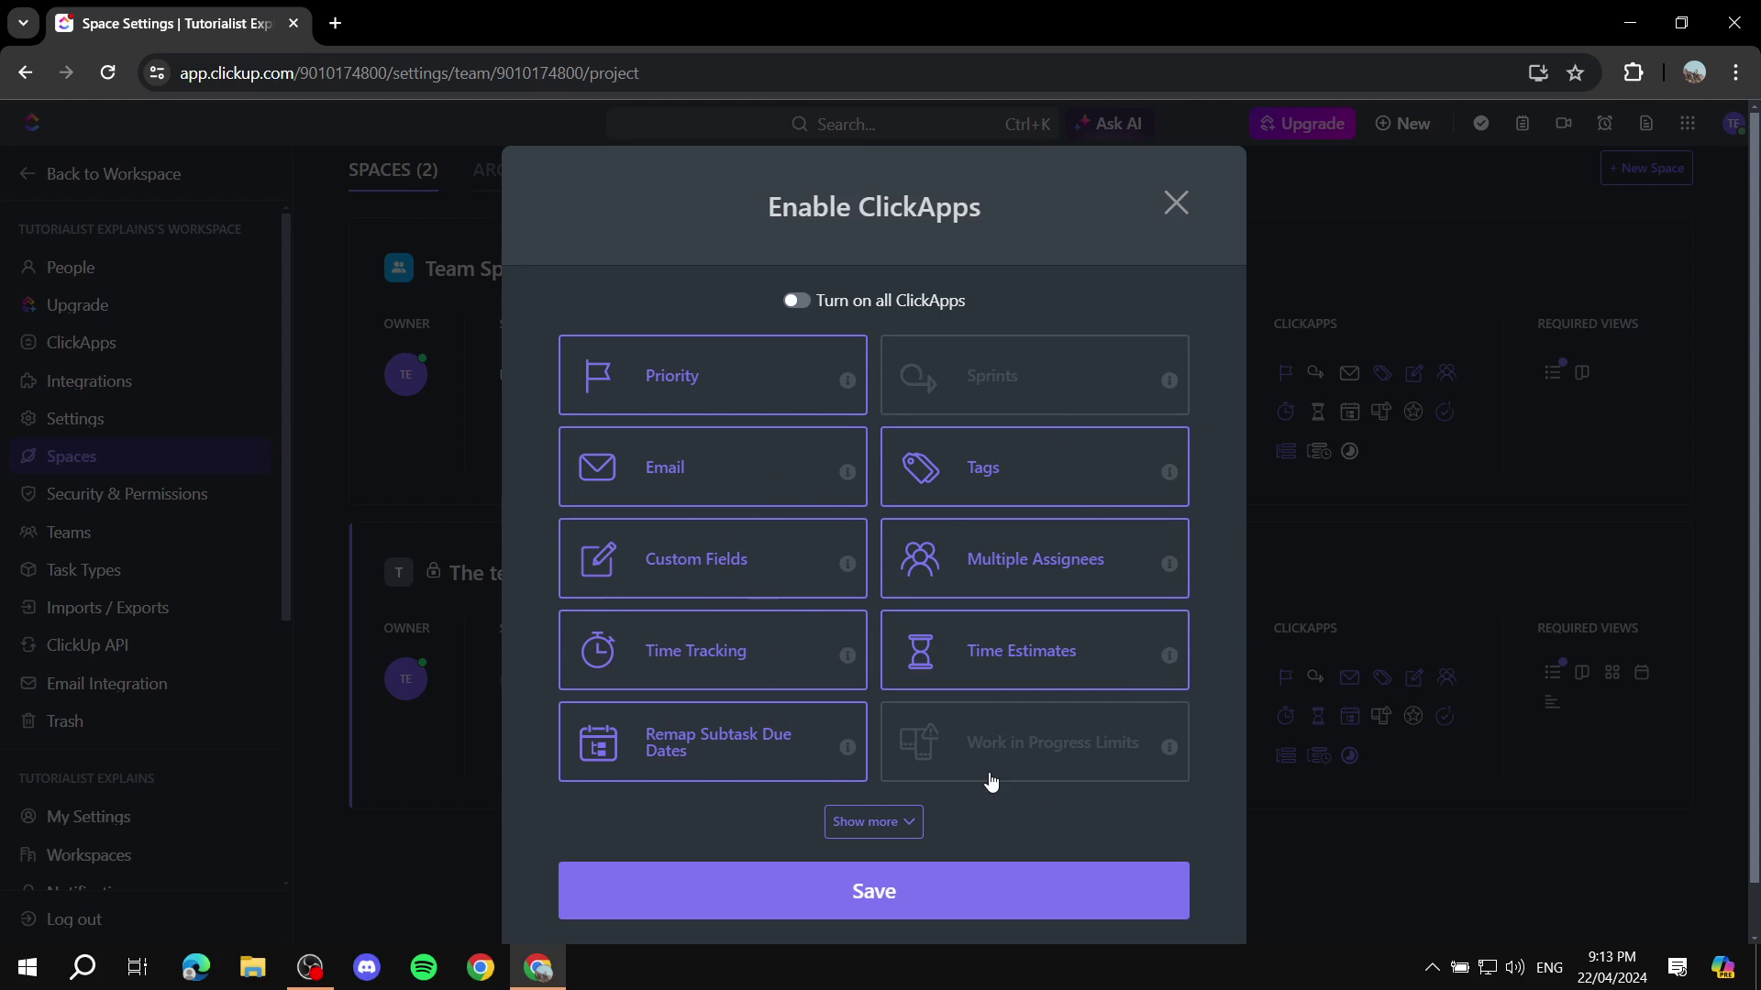
left_click(797, 301)
left_click(1360, 190)
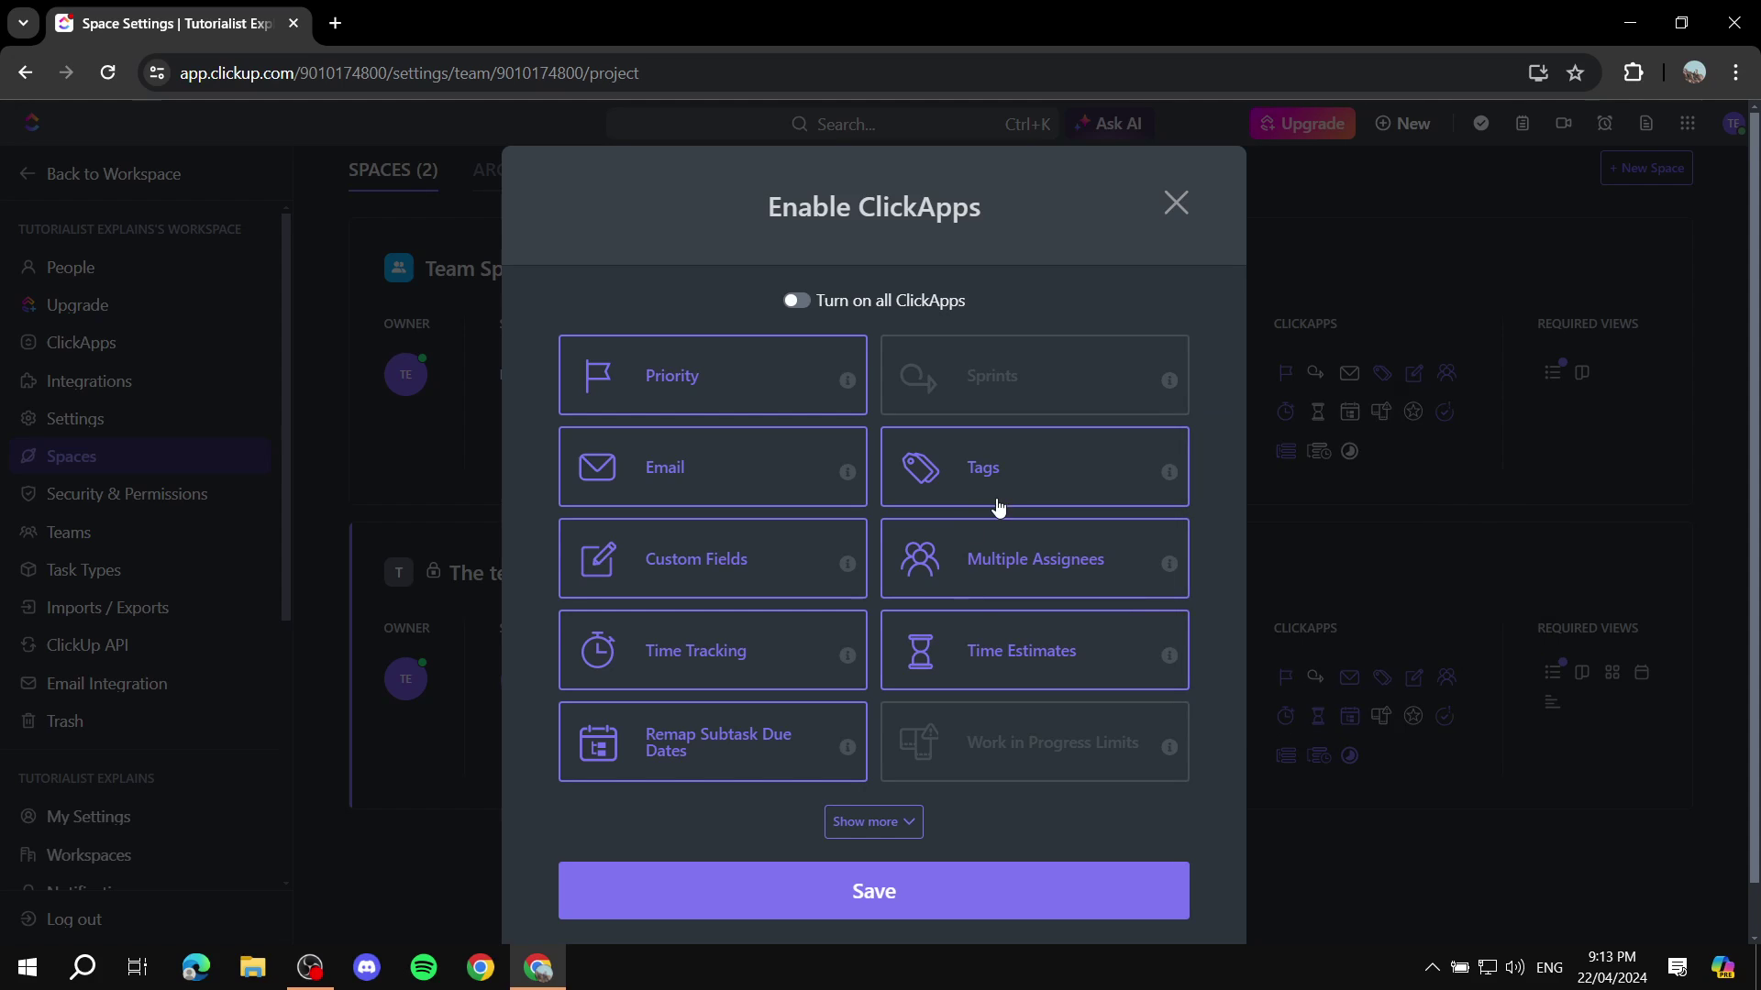
left_click(1039, 397)
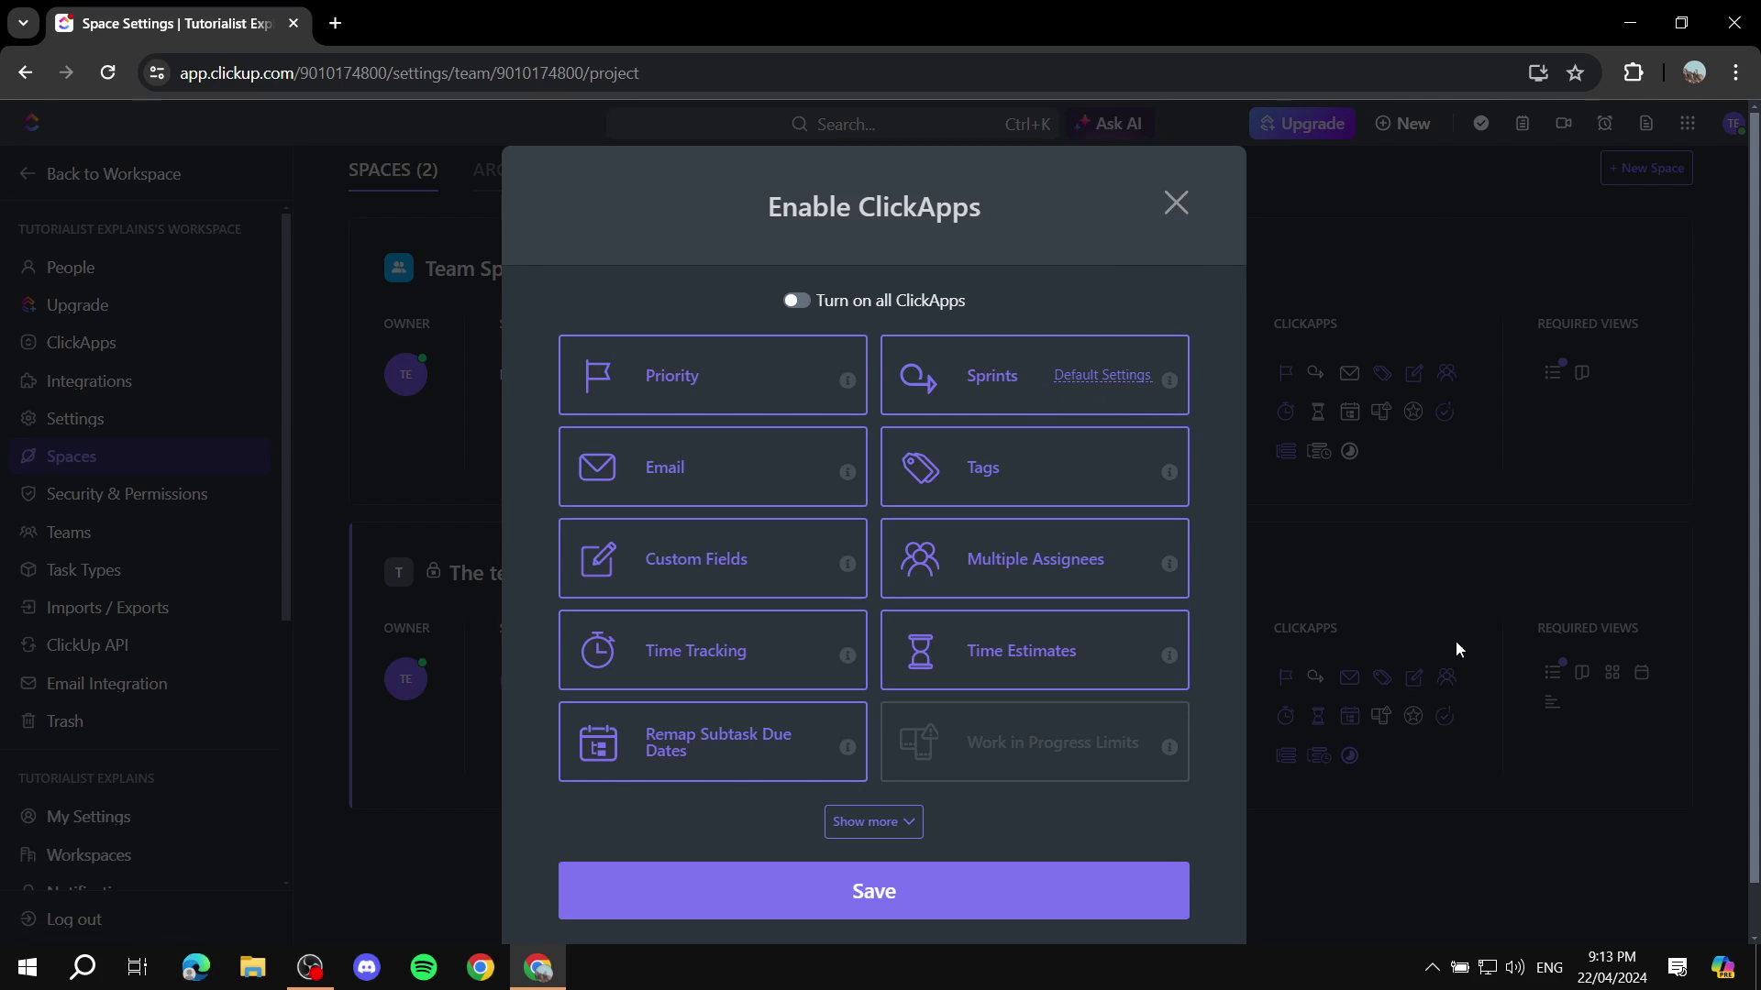
left_click(1101, 377)
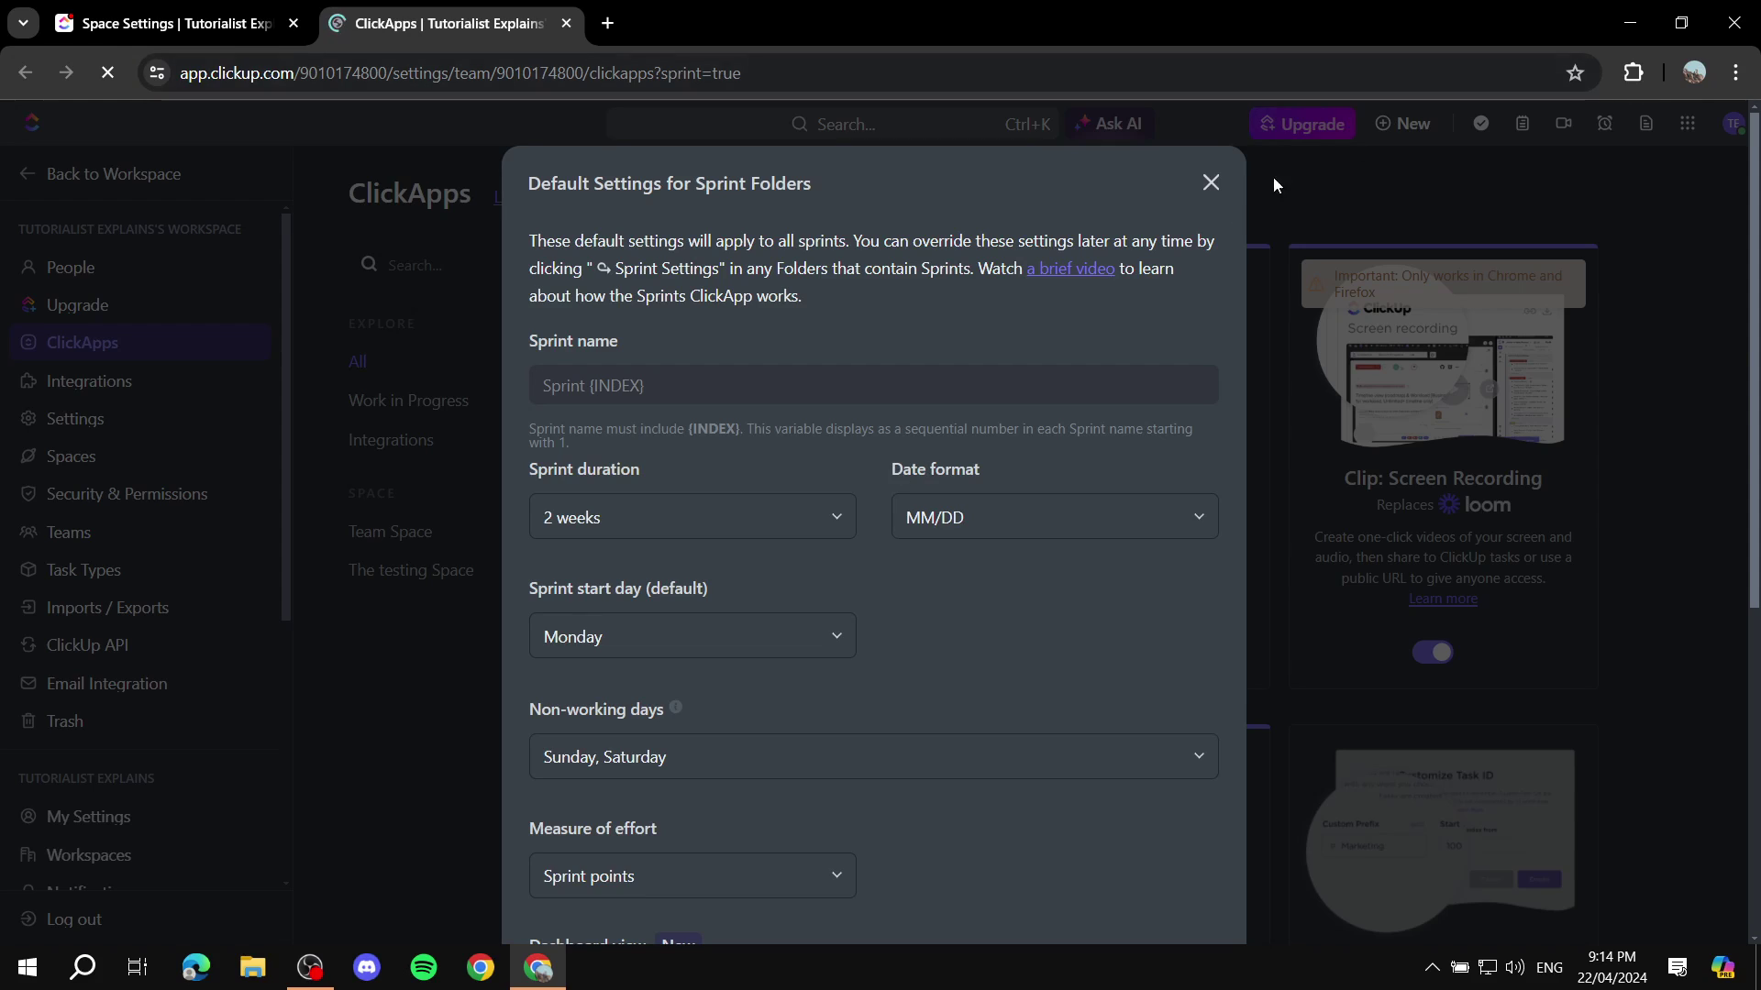
Step: Close the Default Settings for Sprint Folders dialog to return to the ClickApps page
left_click(1211, 182)
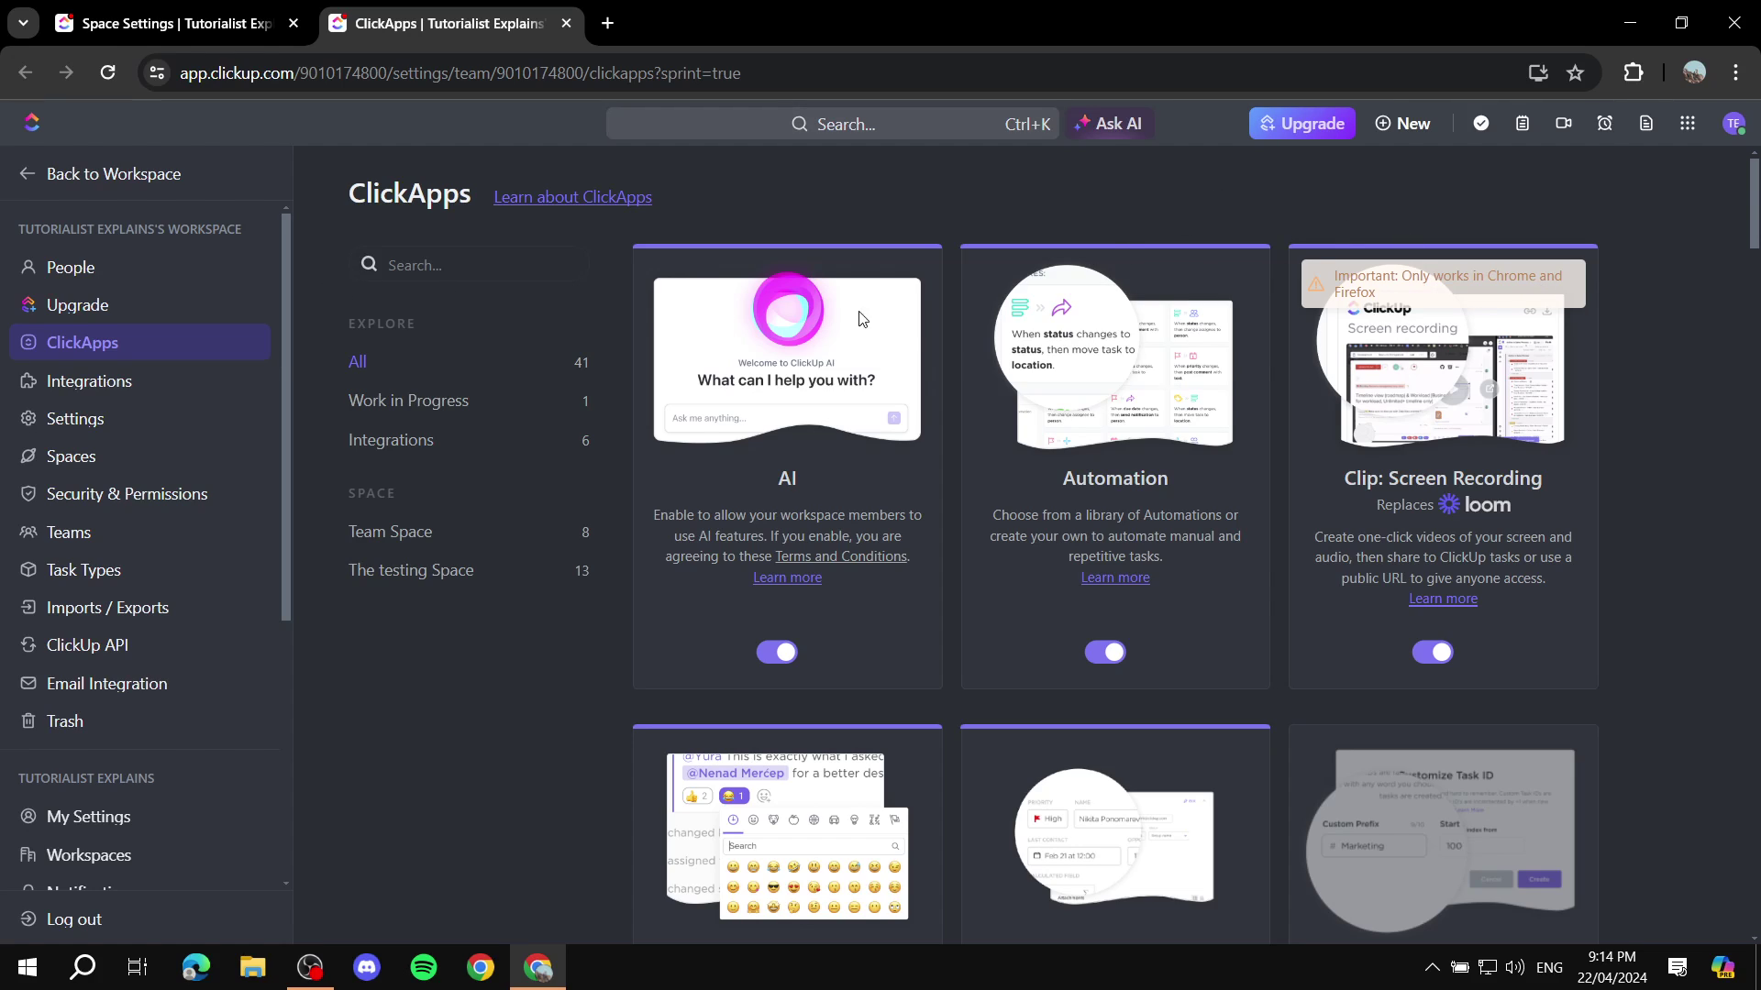
scroll(1451, 343, "down", 5)
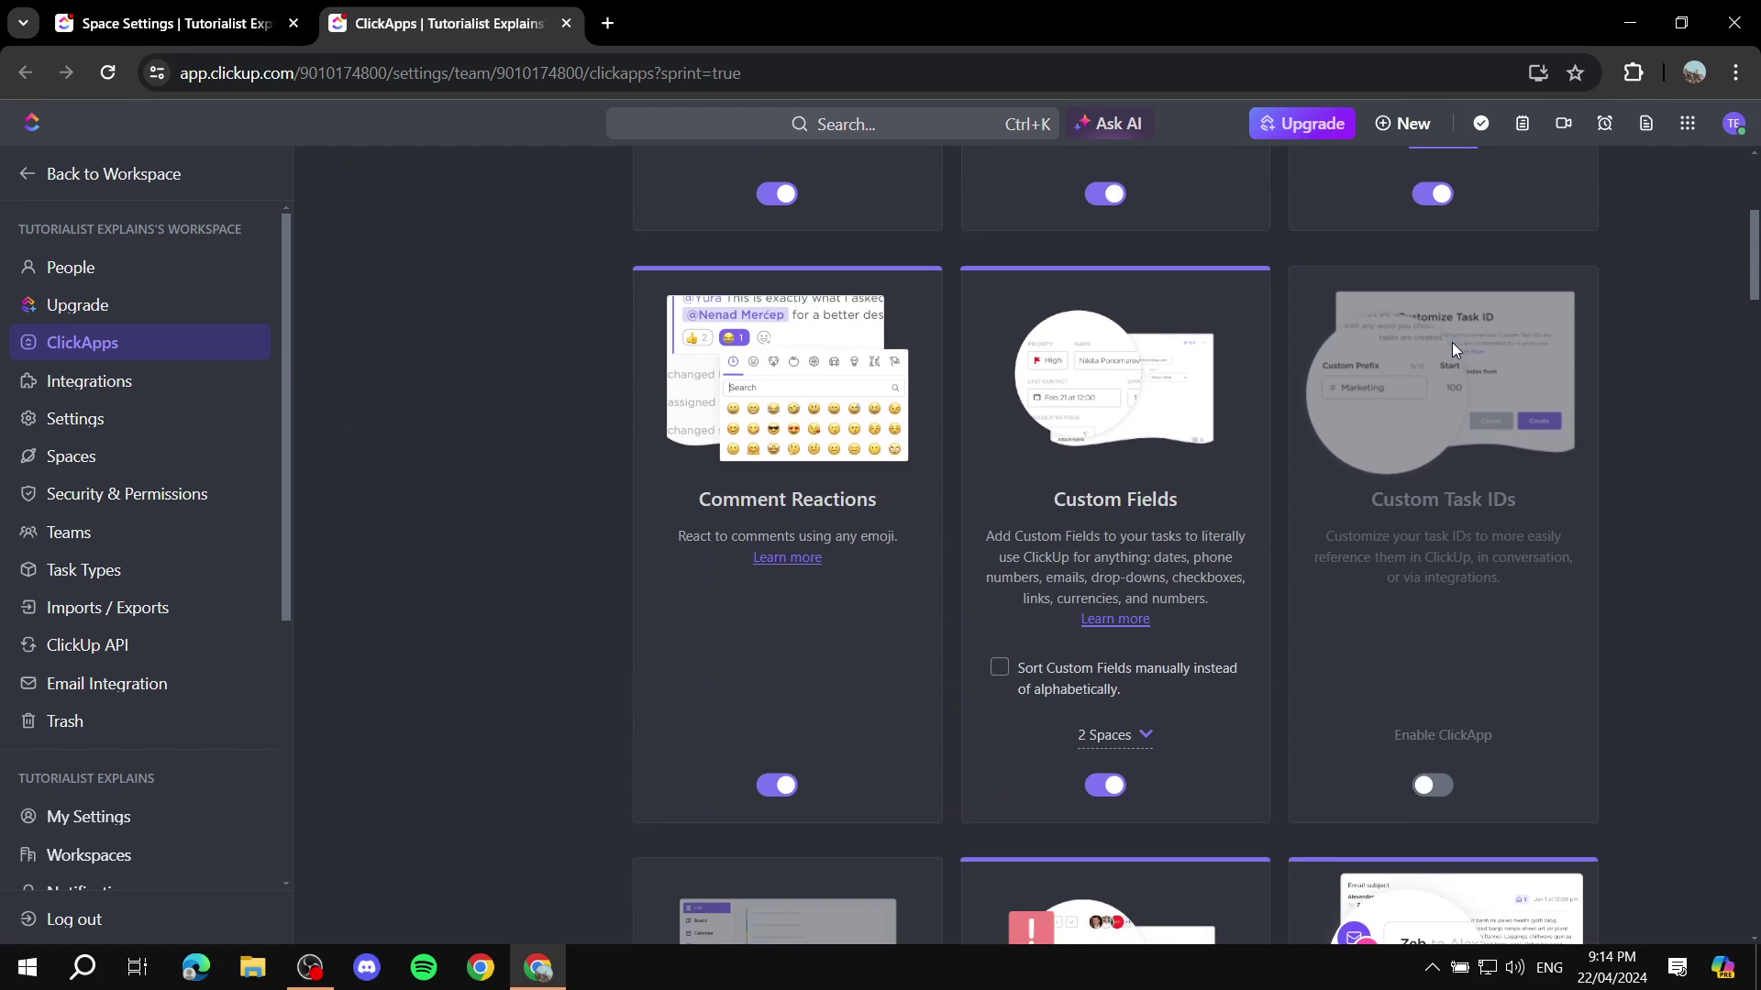
scroll(1440, 376, "down", 7)
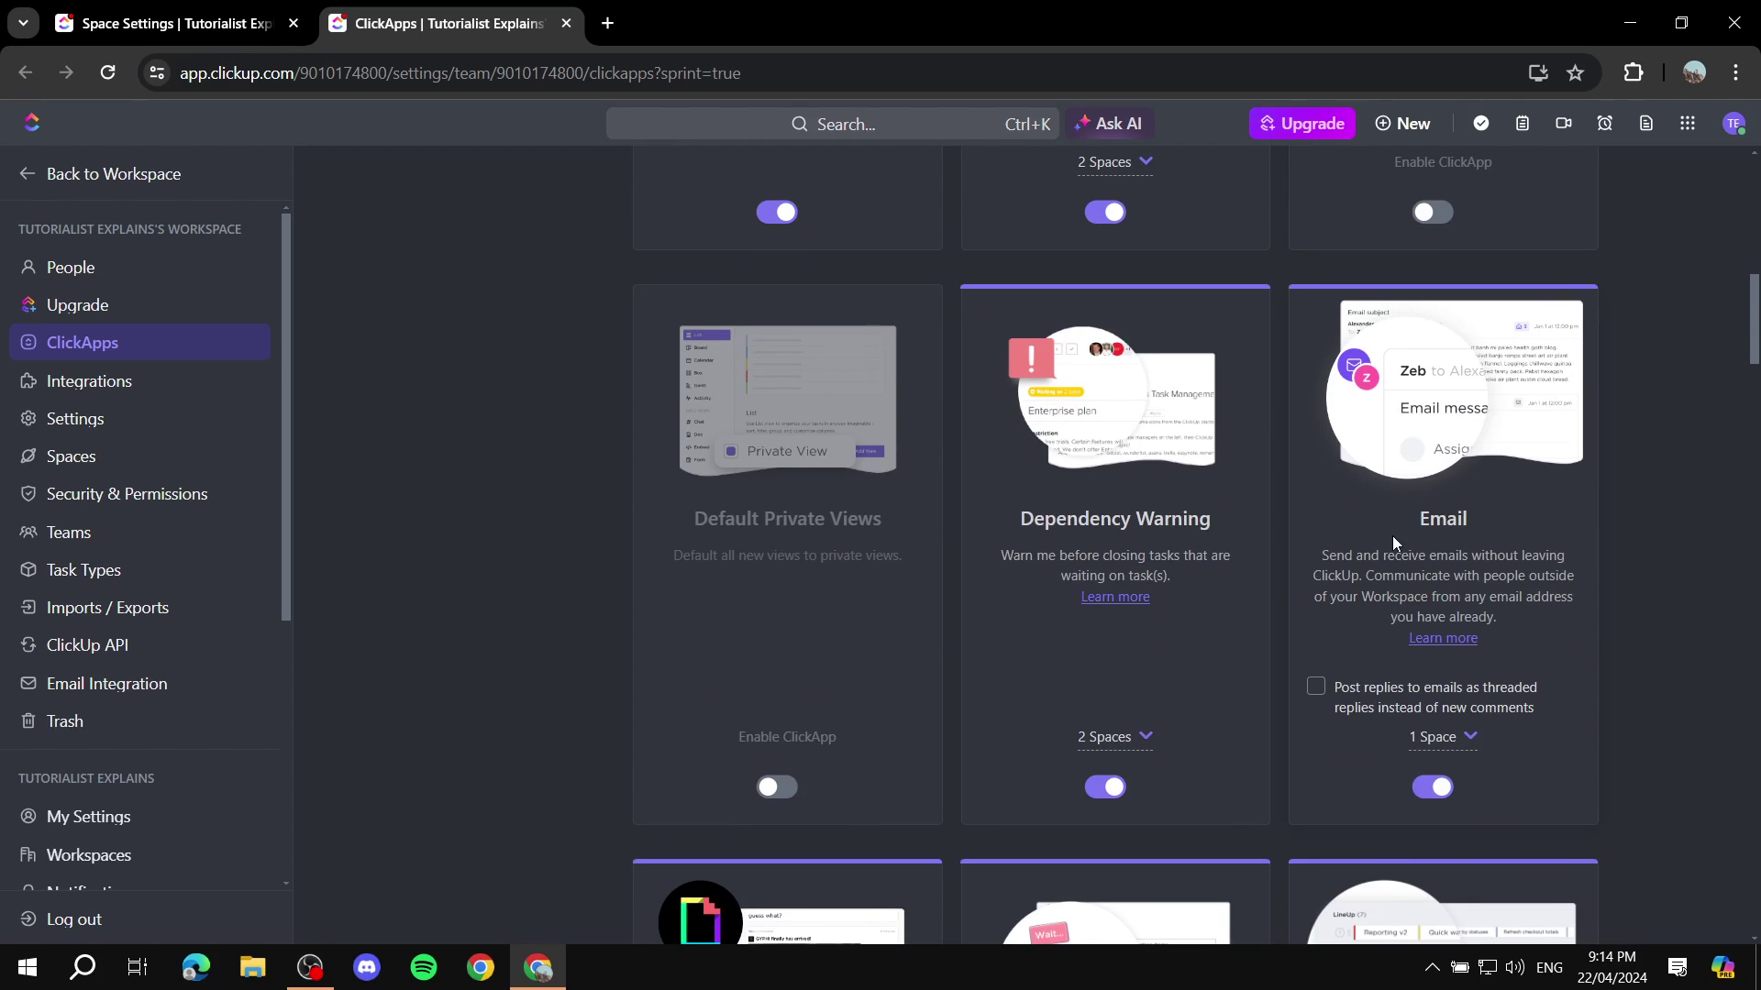
scroll(1392, 535, "down", 3)
scroll(1407, 450, "down", 7)
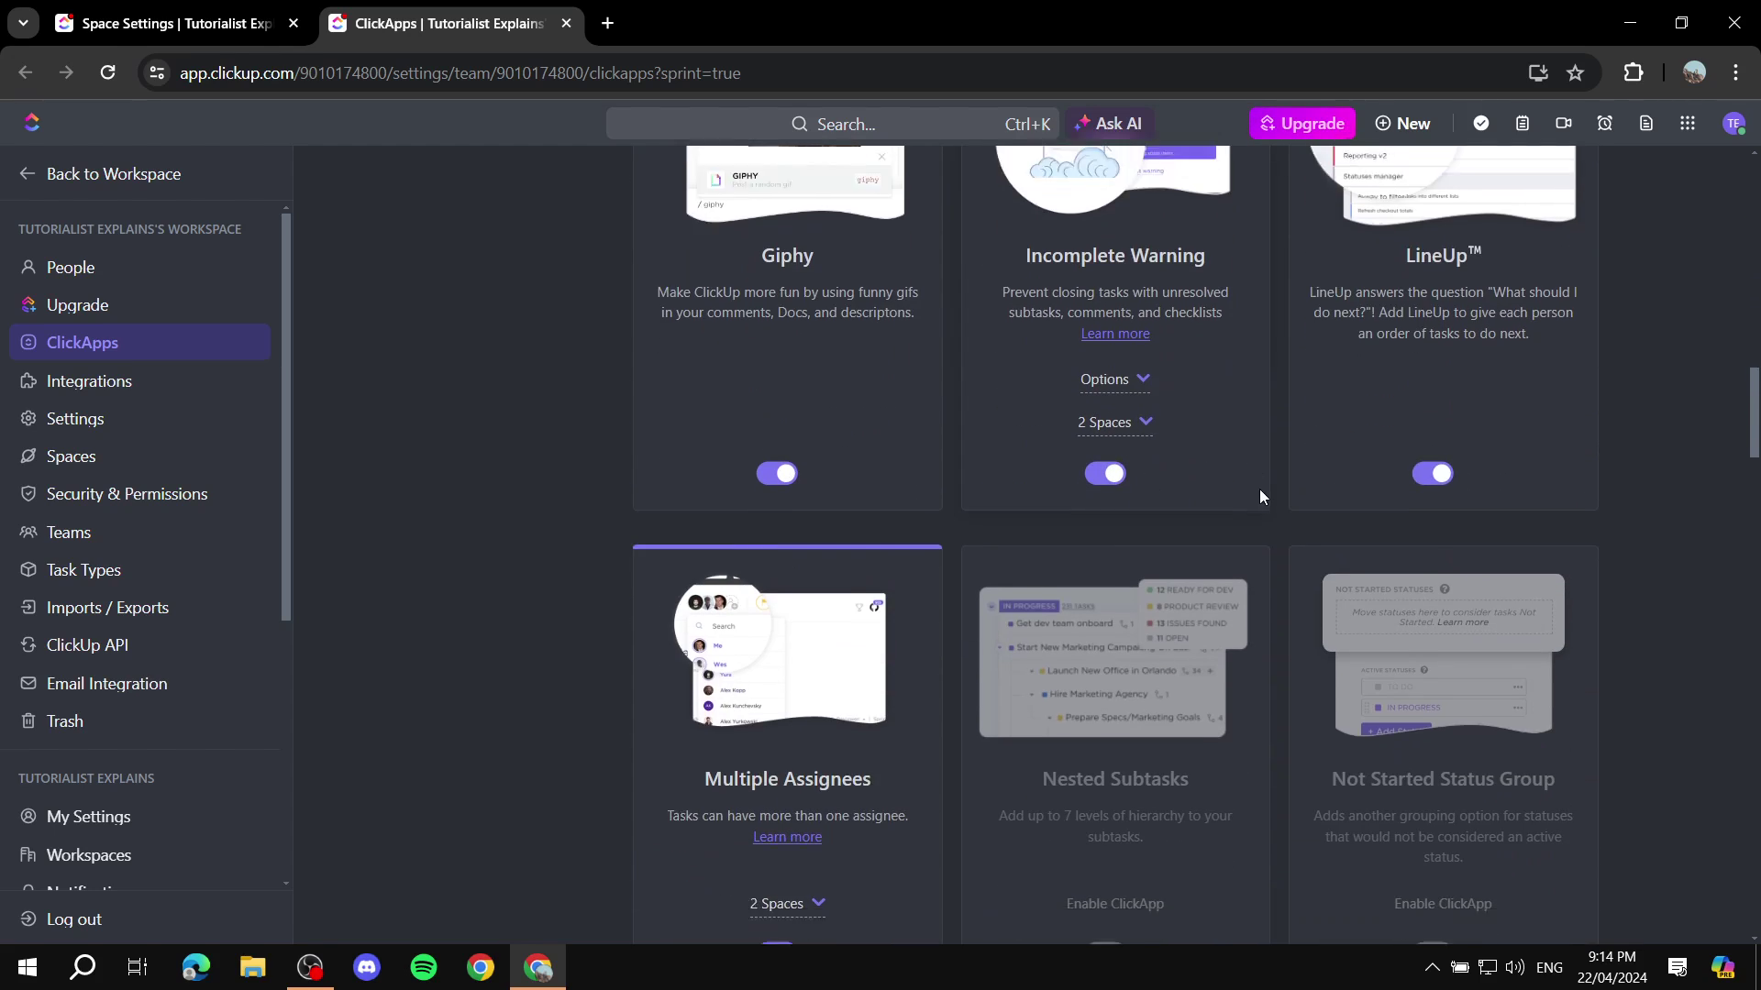
scroll(1289, 491, "down", 6)
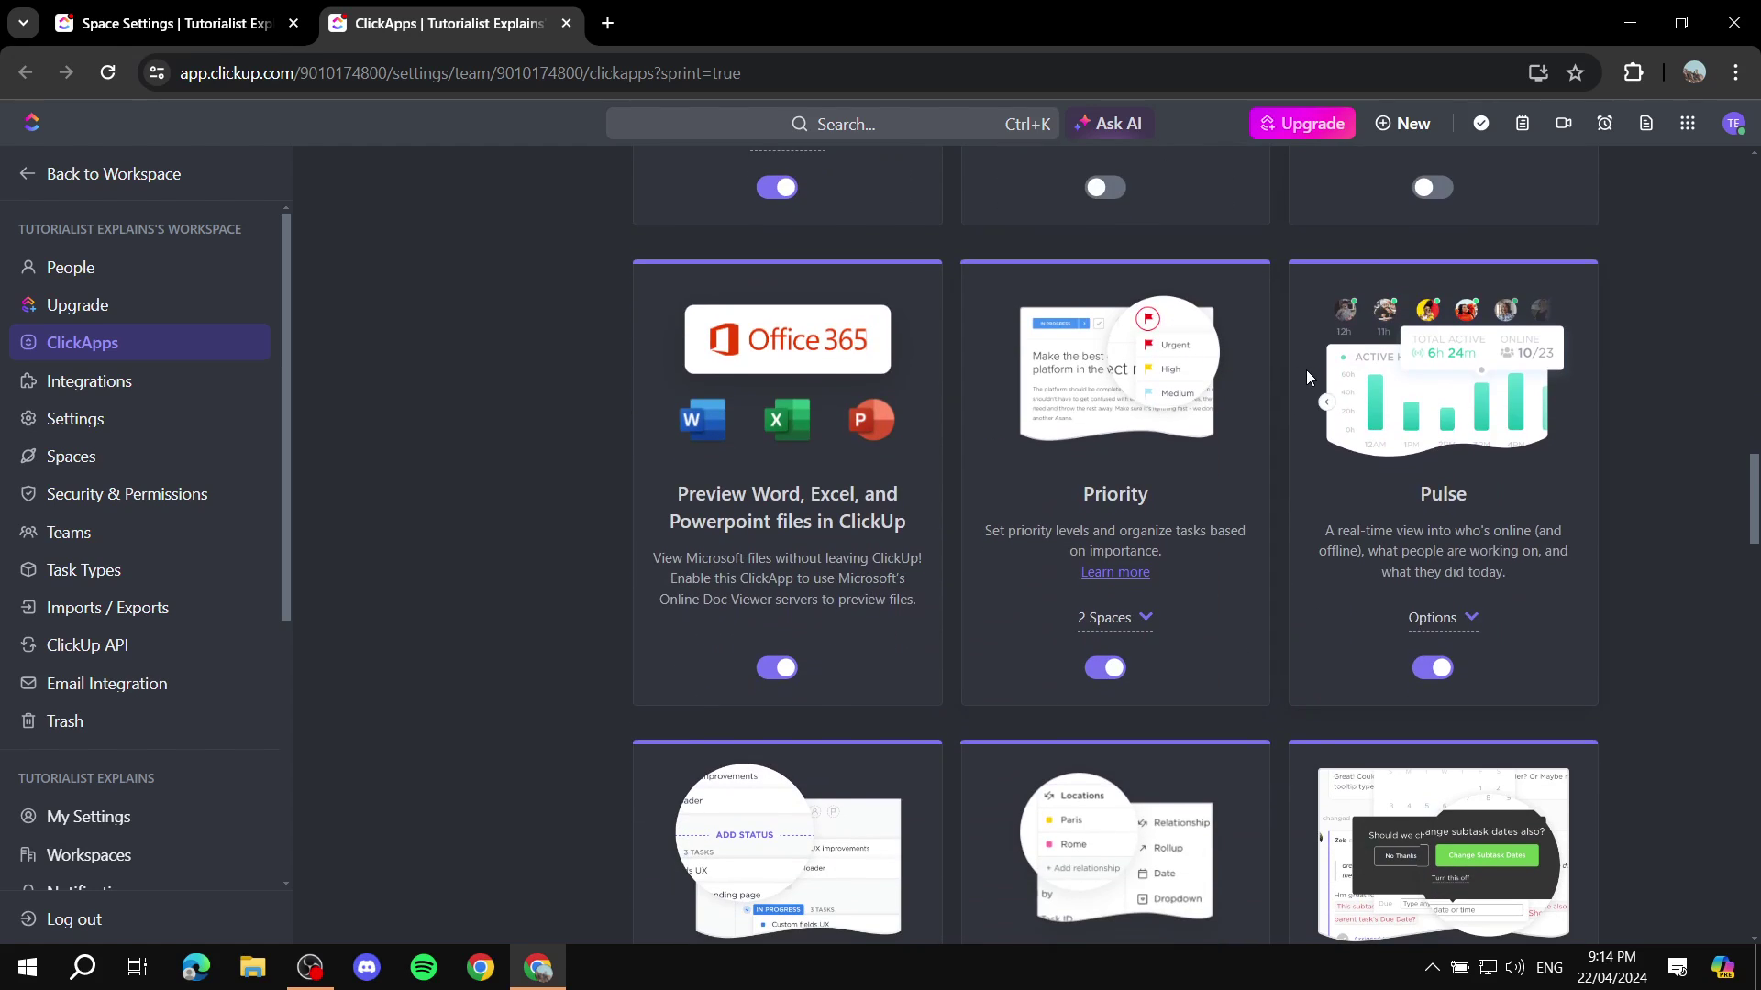
scroll(1308, 381, "down", 3)
scroll(1398, 526, "up", 10)
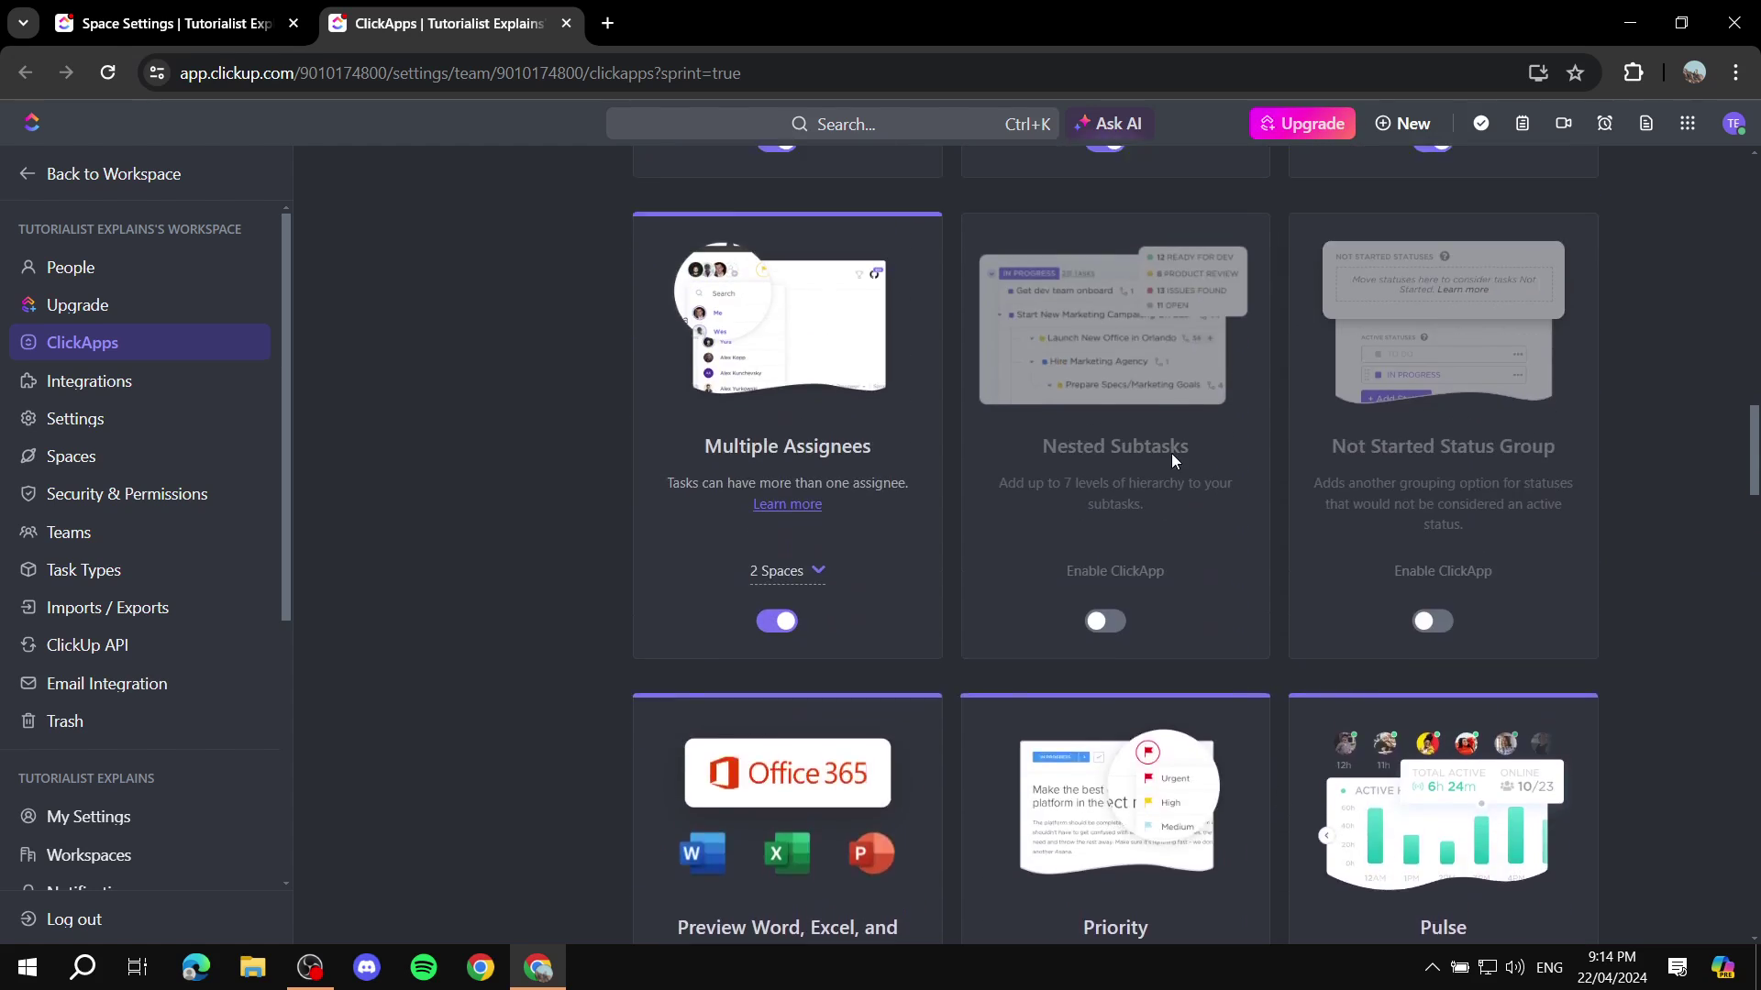
scroll(1235, 415, "down", 6)
scroll(1113, 350, "down", 5)
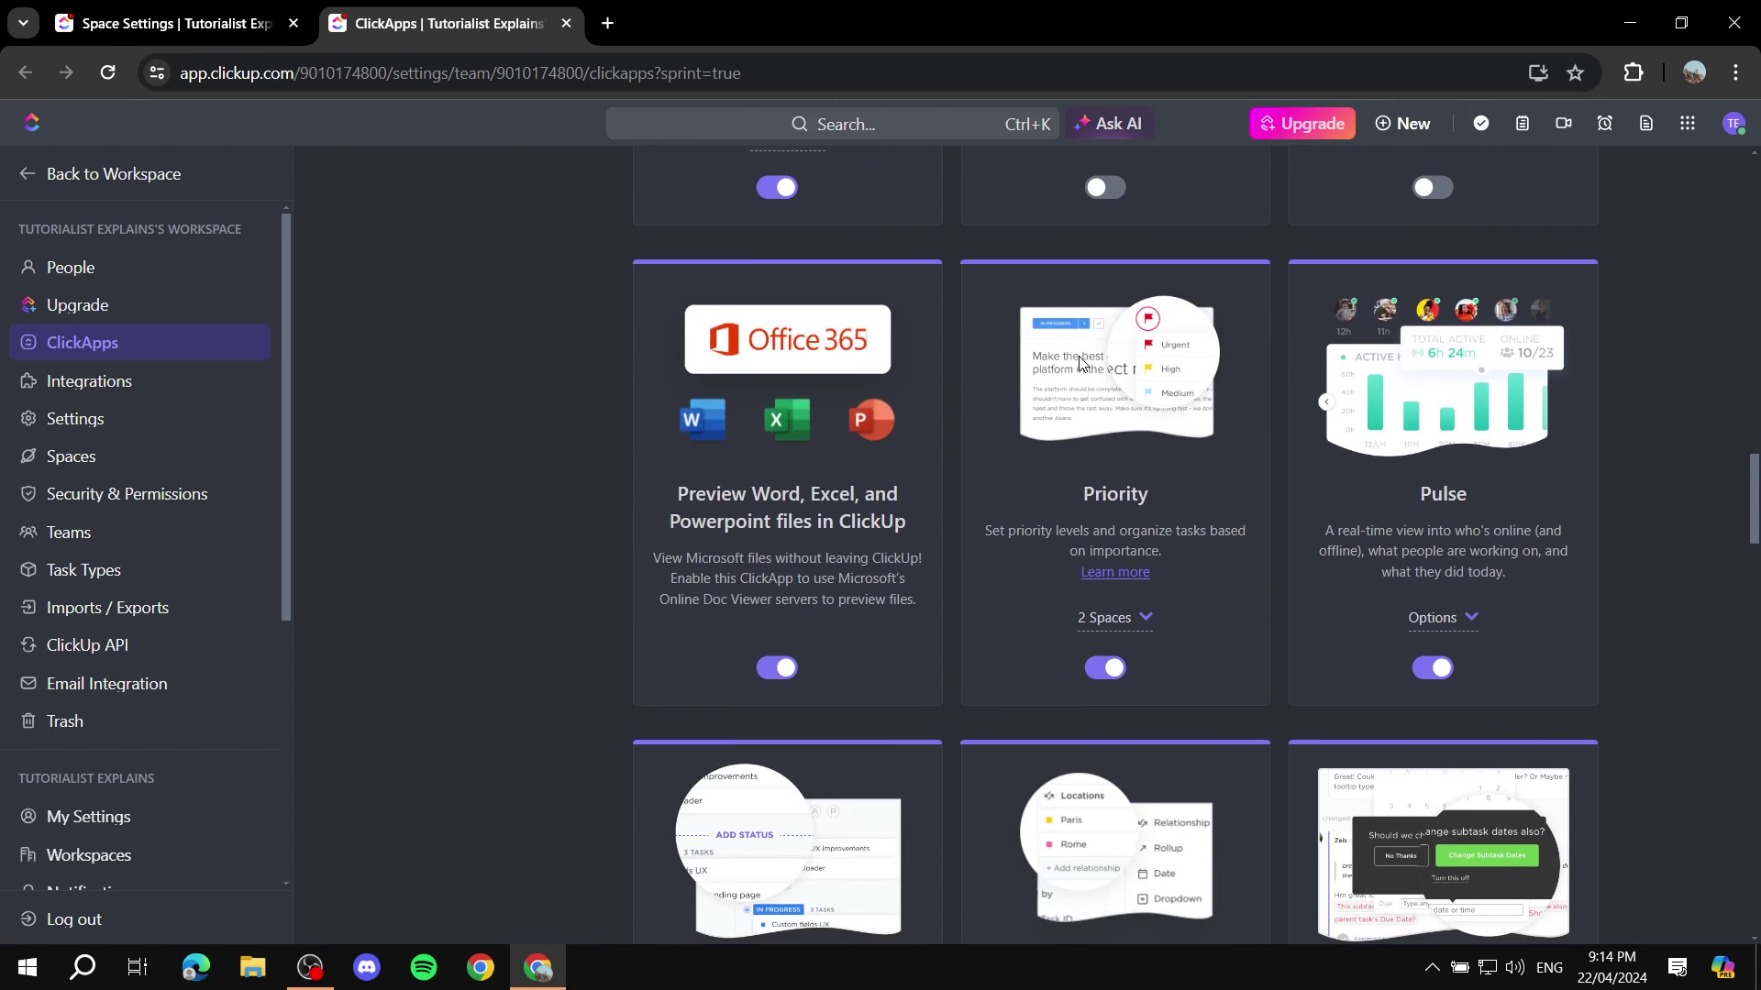
scroll(1169, 321, "down", 4)
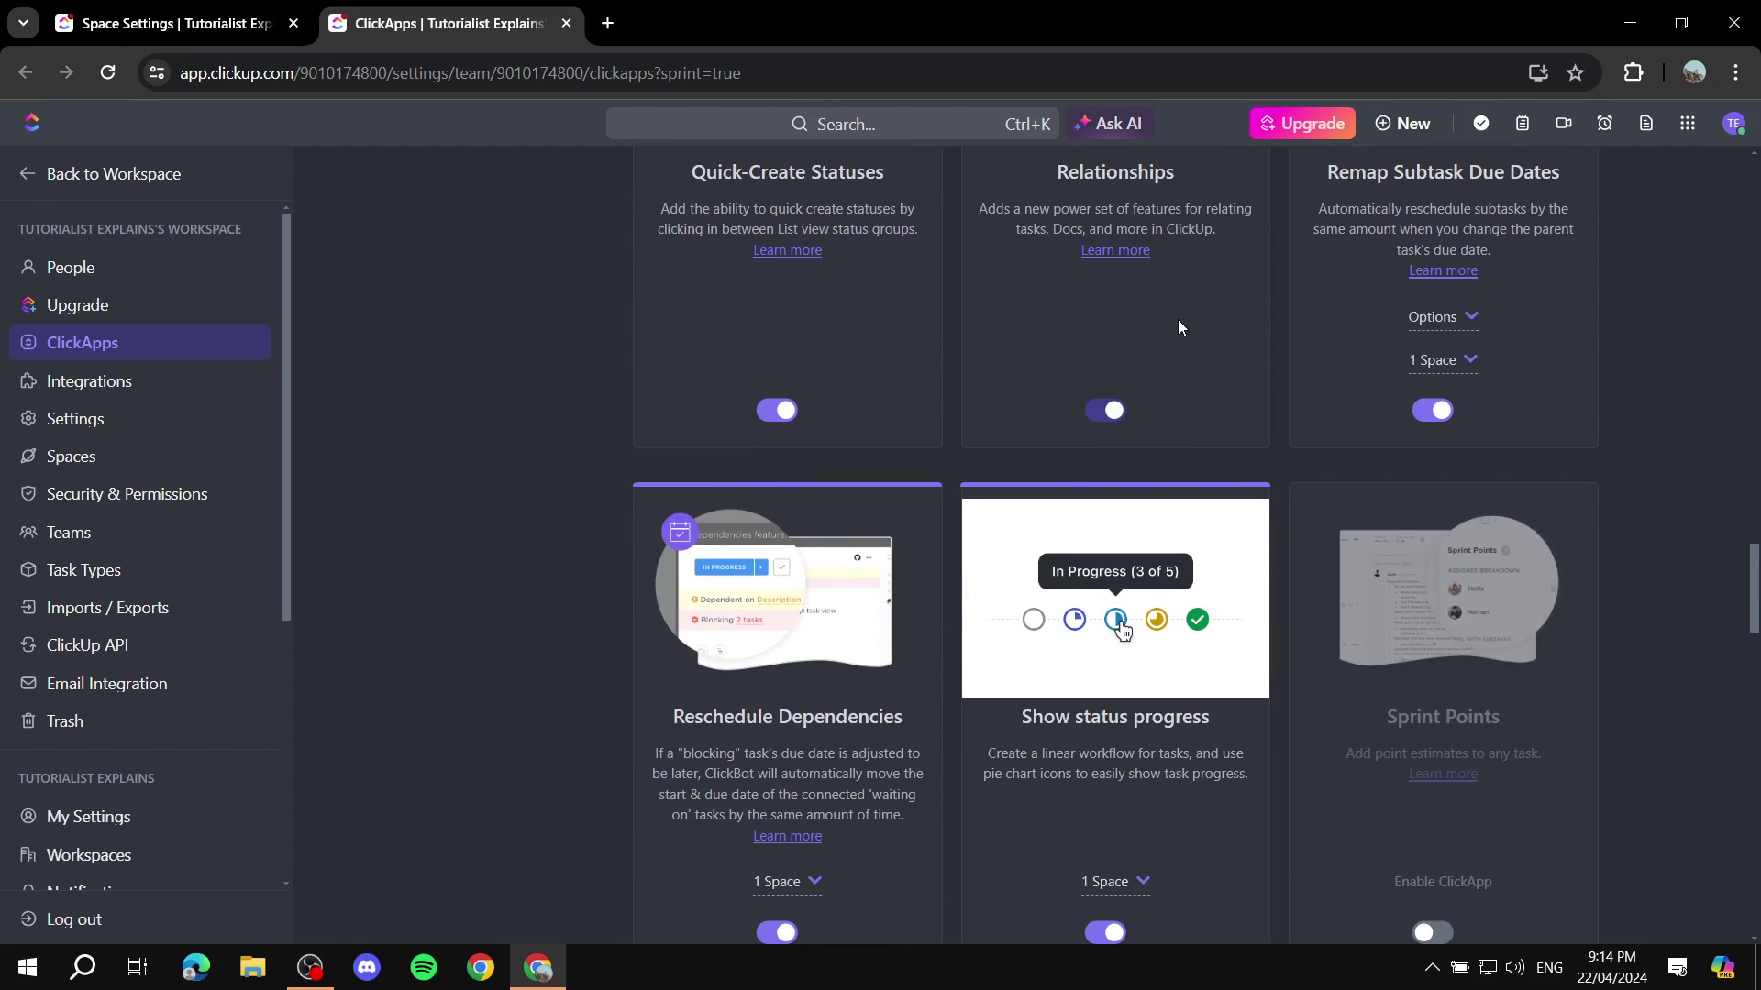
scroll(1205, 319, "down", 14)
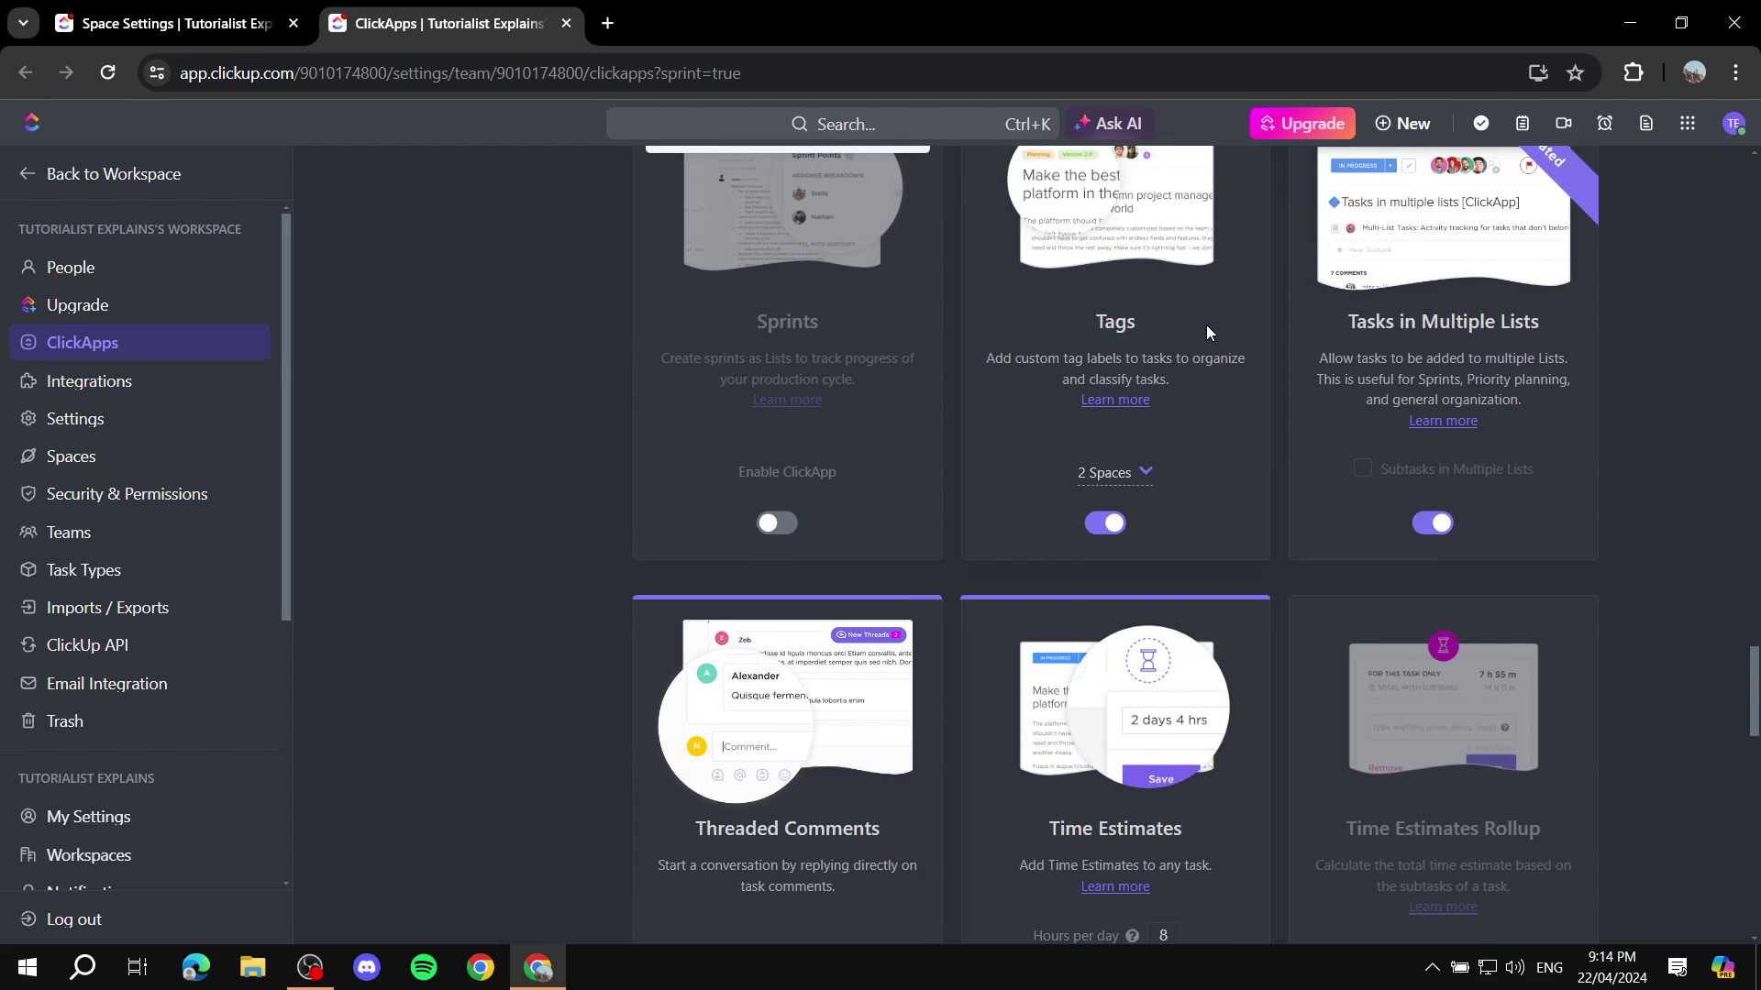
scroll(1247, 312, "down", 5)
scroll(1246, 312, "down", 9)
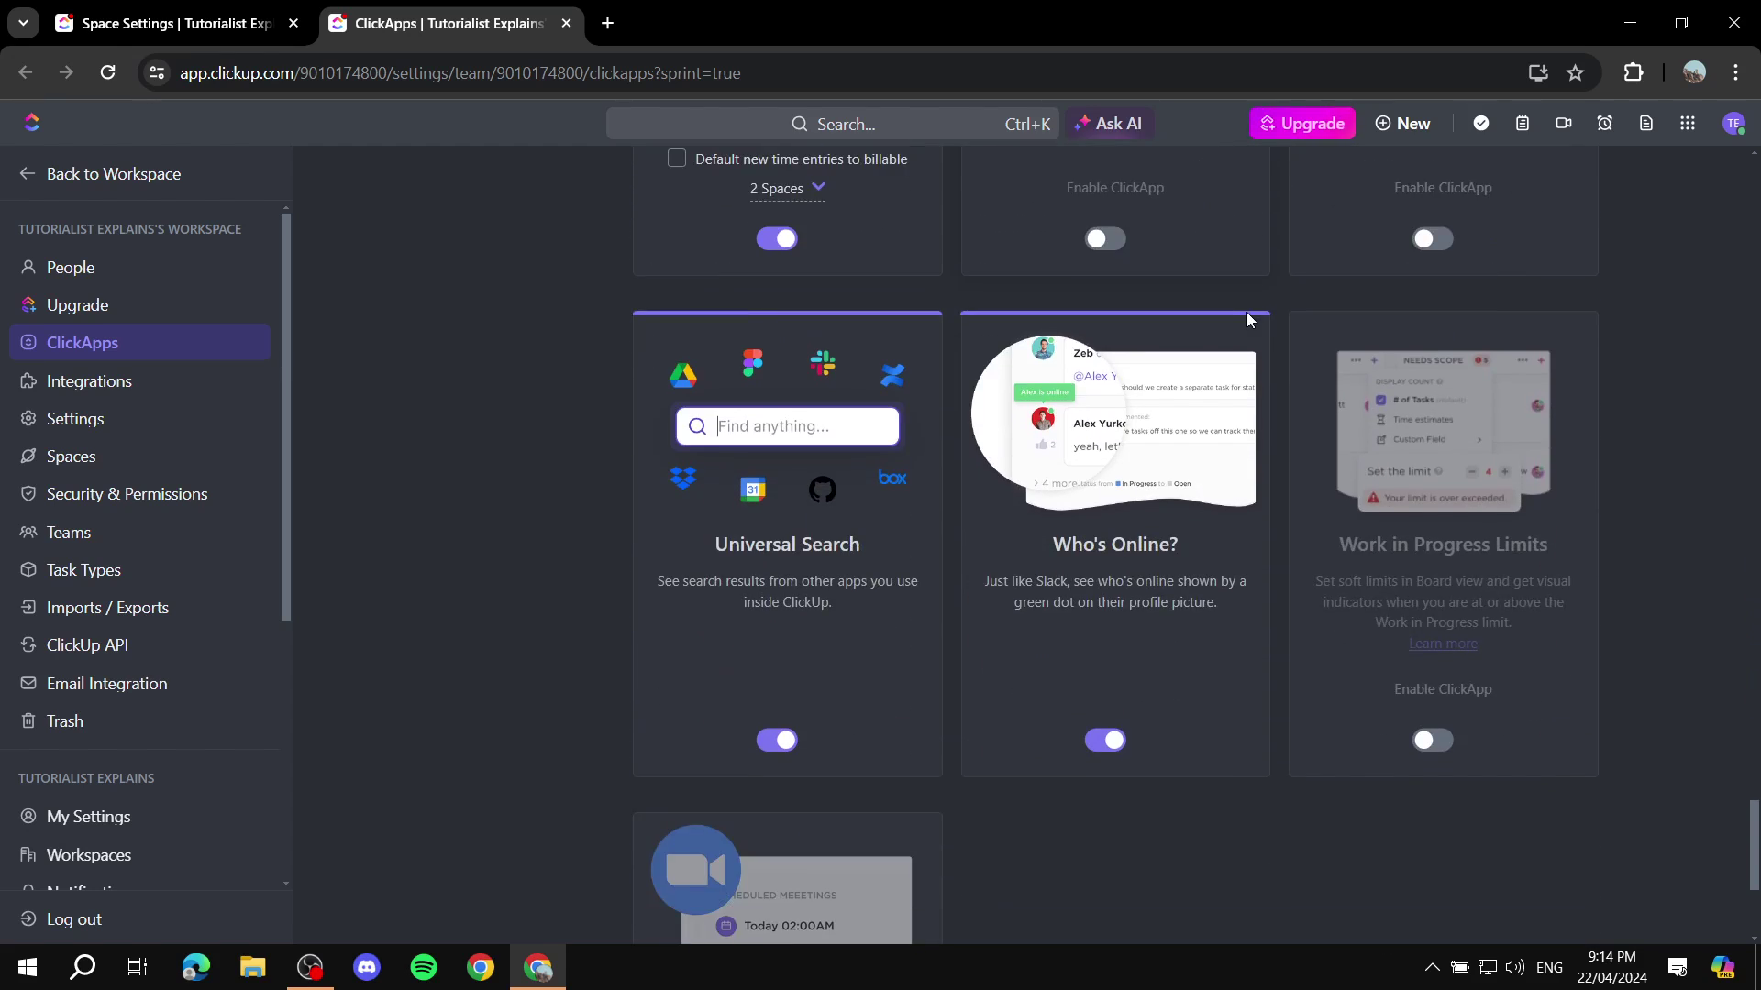
scroll(1246, 311, "down", 1)
scroll(1246, 314, "up", 14)
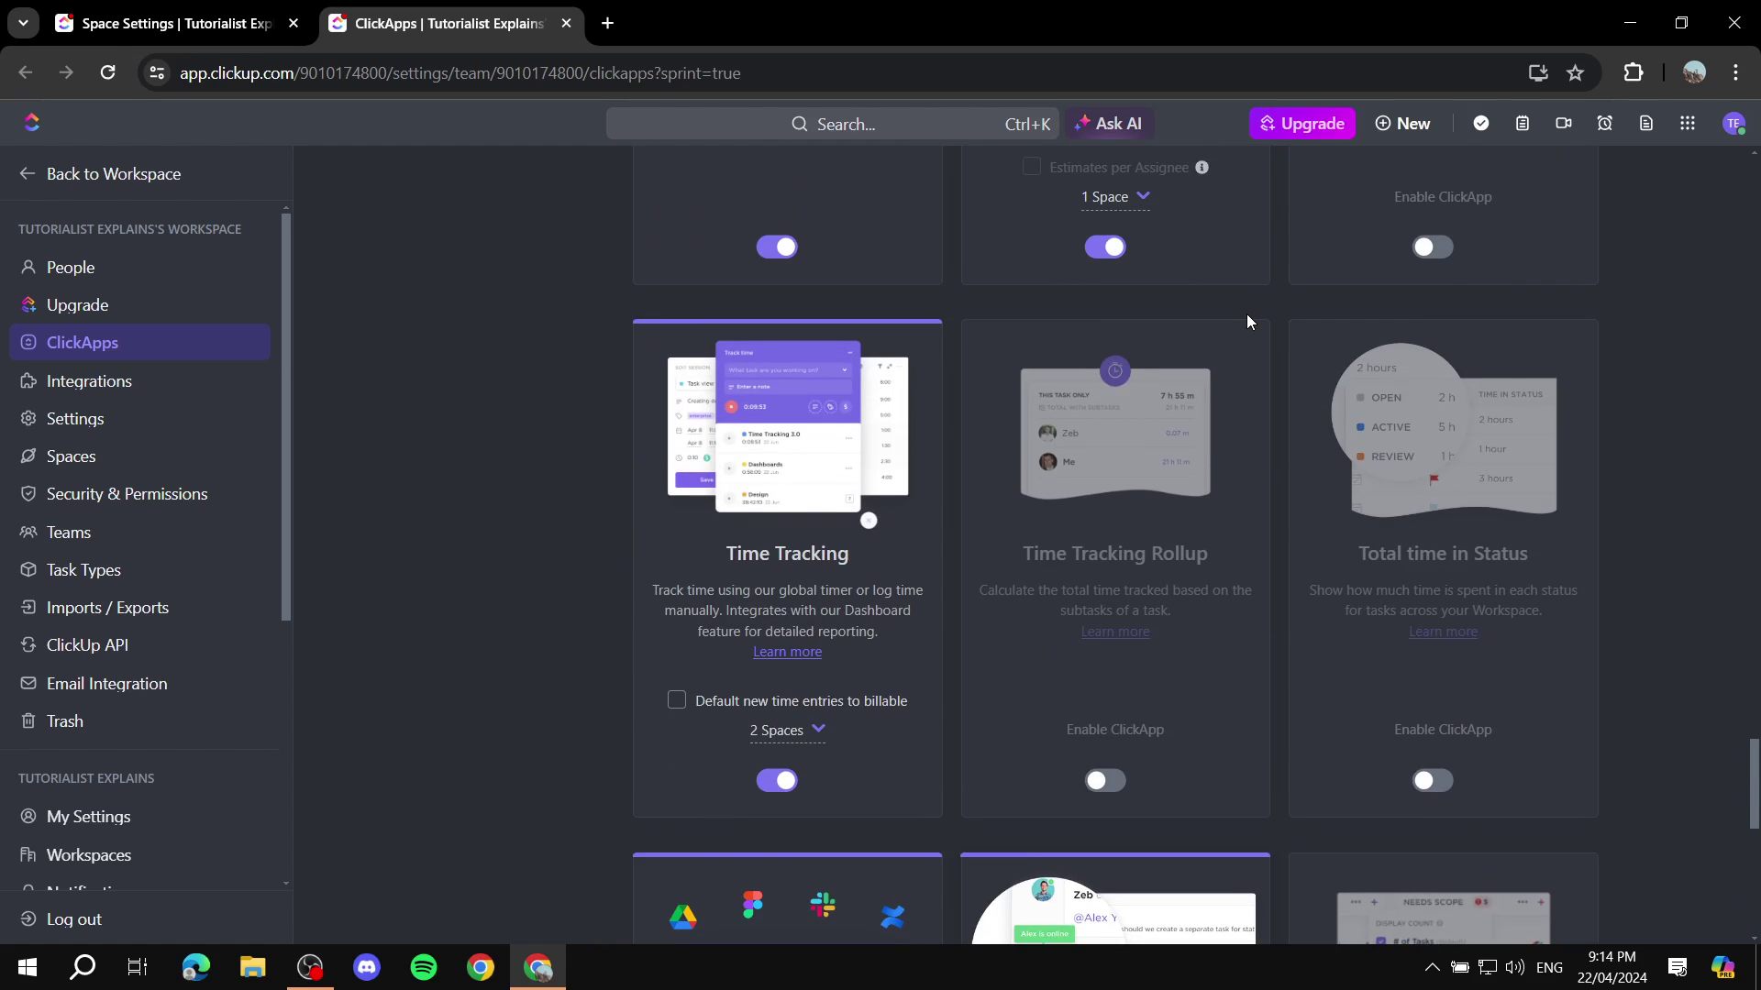
scroll(1245, 316, "up", 13)
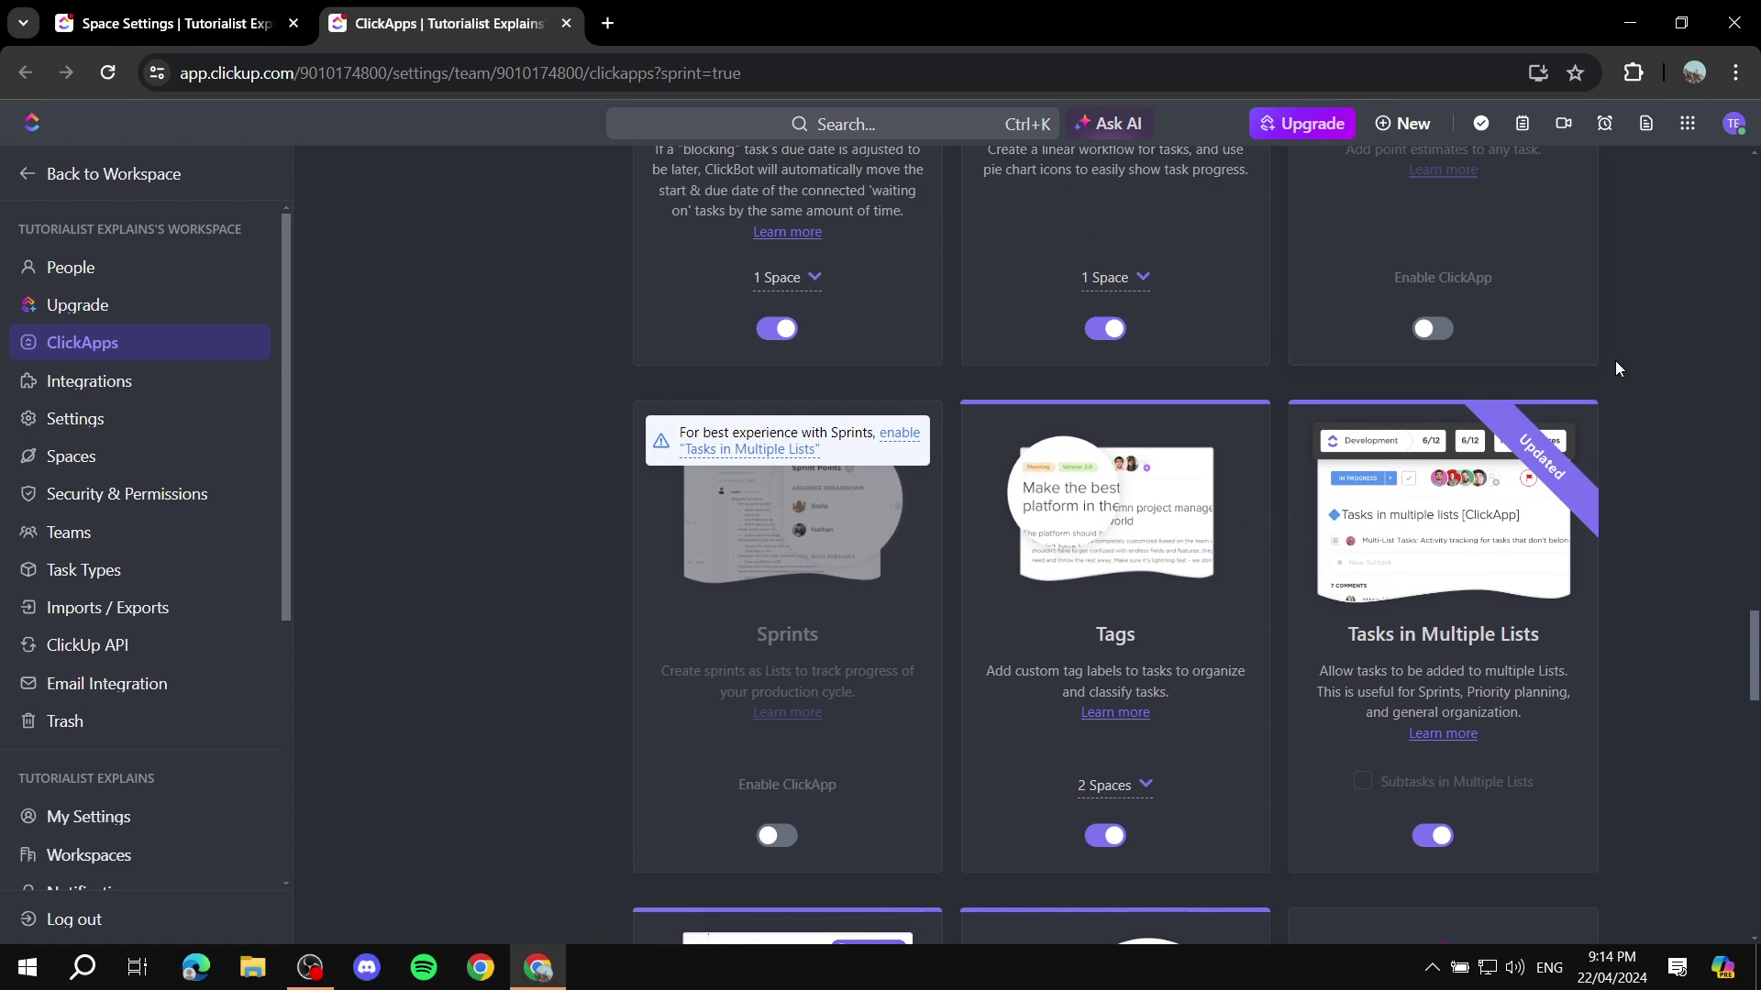
scroll(1614, 367, "up", 4)
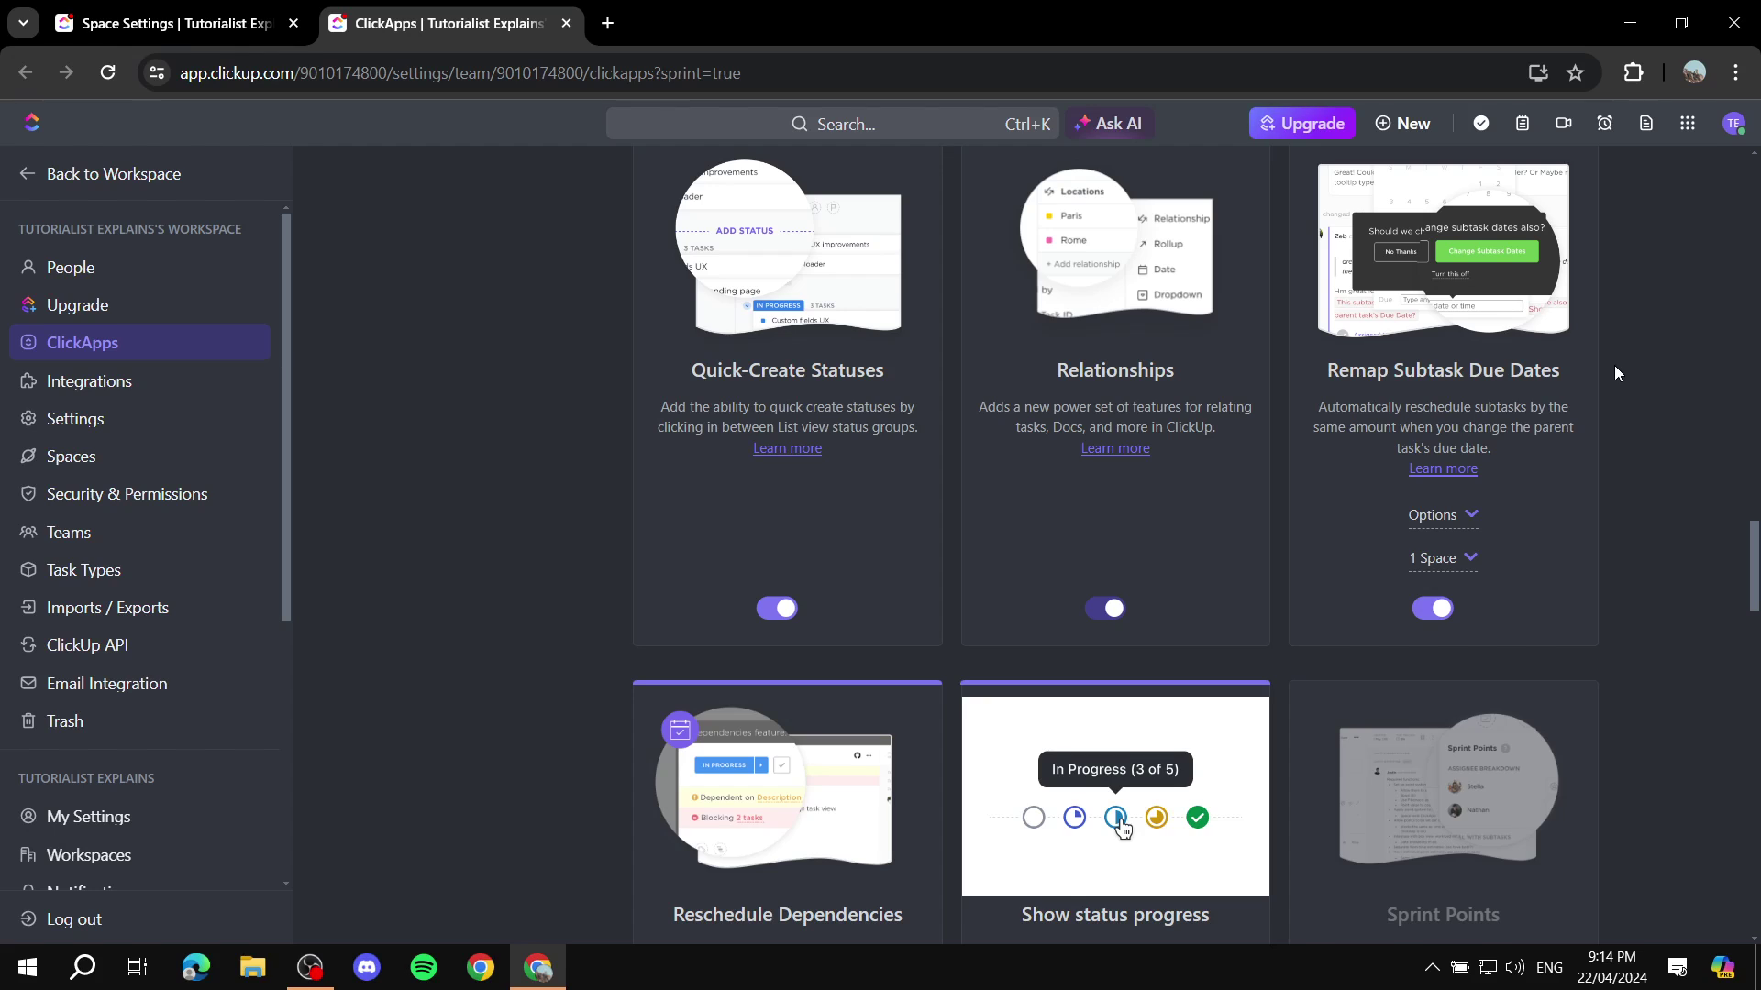
scroll(1616, 368, "down", 4)
scroll(1642, 386, "up", 4)
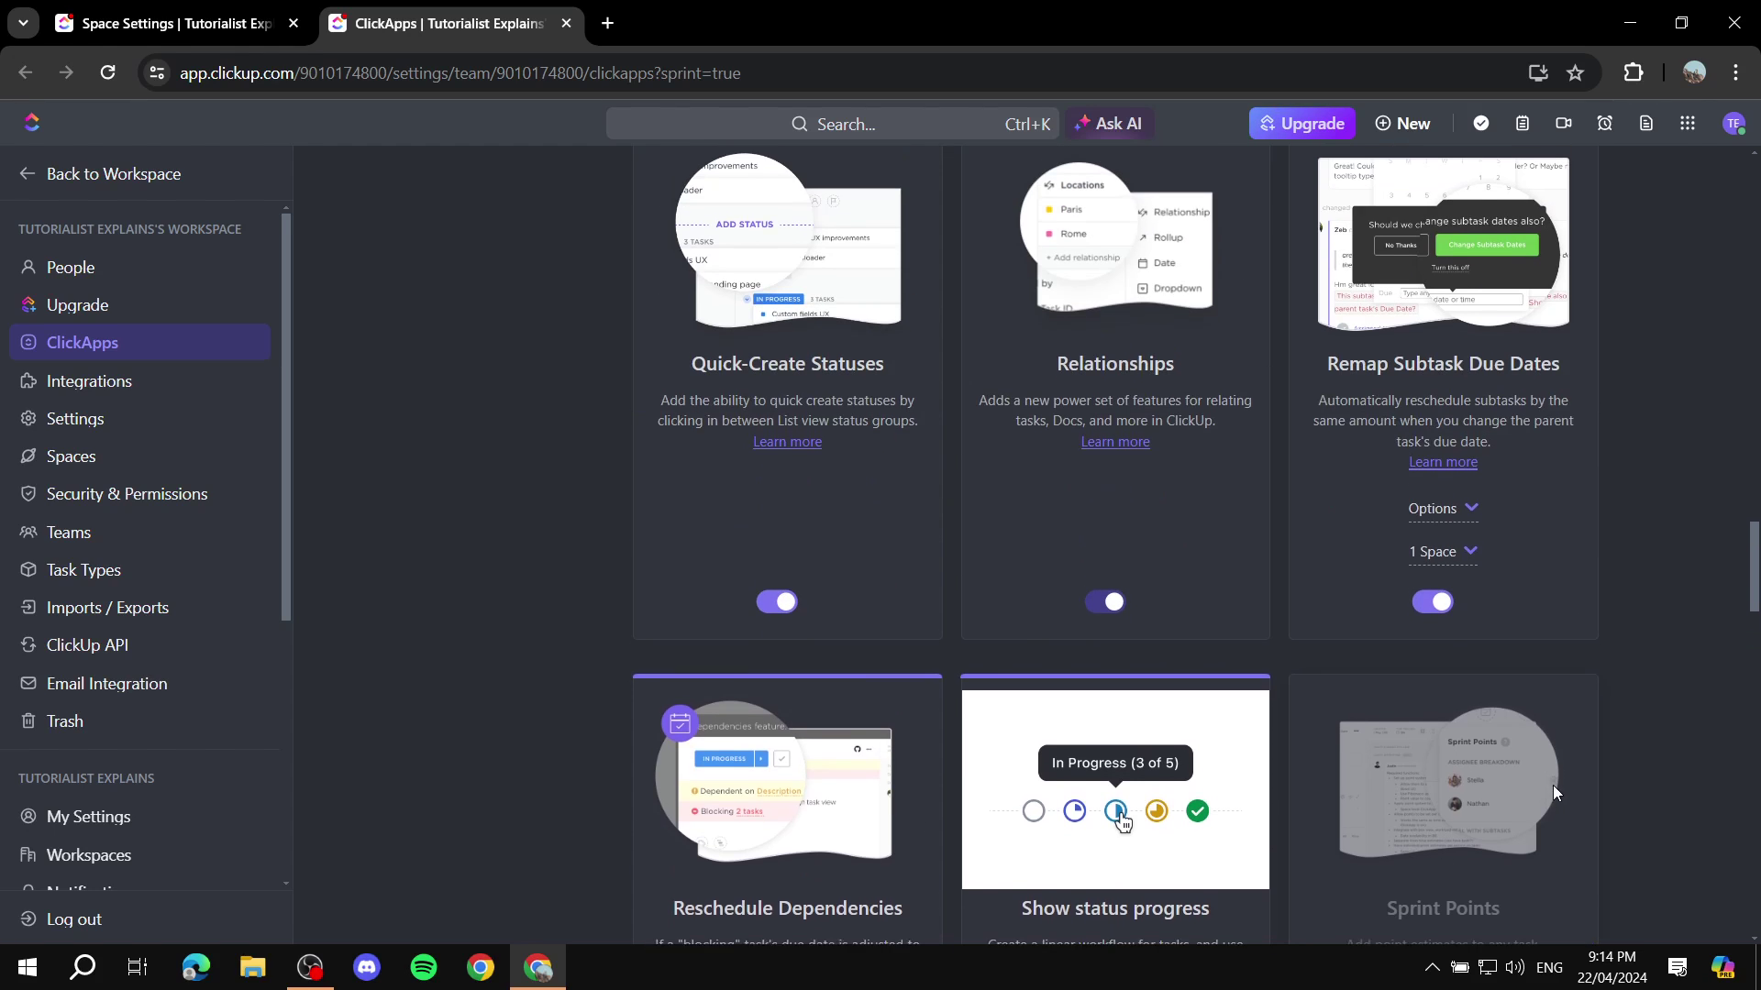
scroll(1603, 726, "down", 2)
scroll(1559, 674, "up", 14)
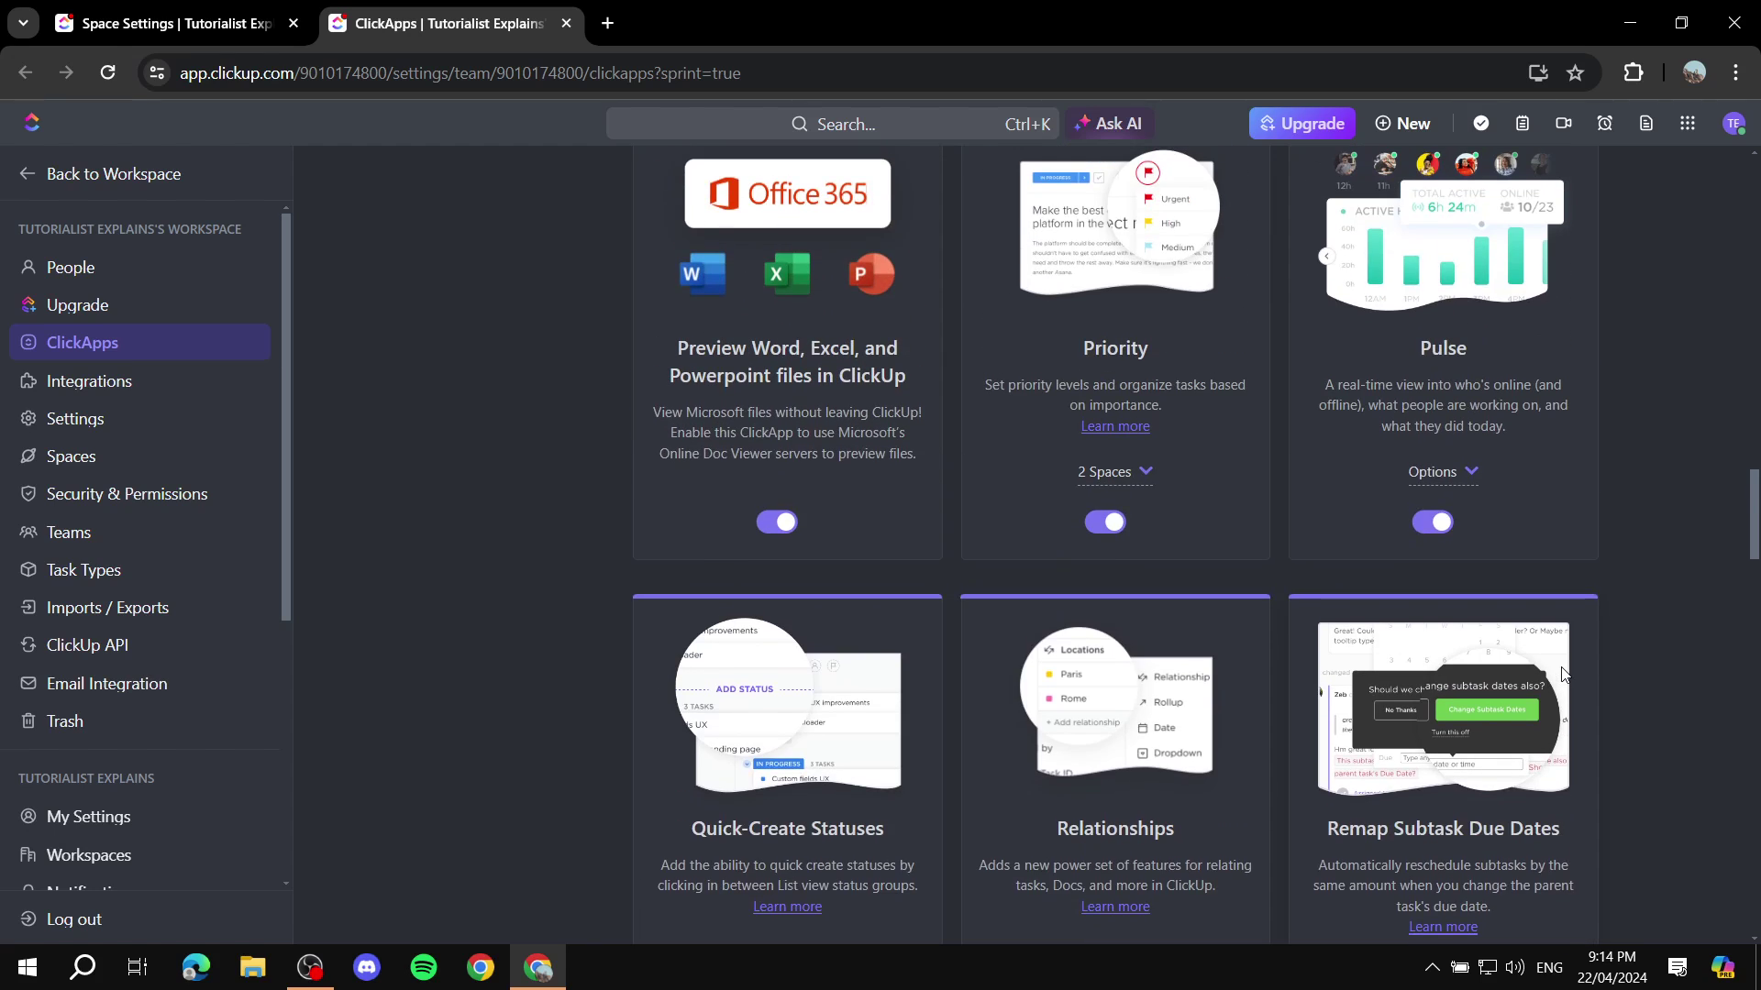
scroll(1564, 675, "up", 7)
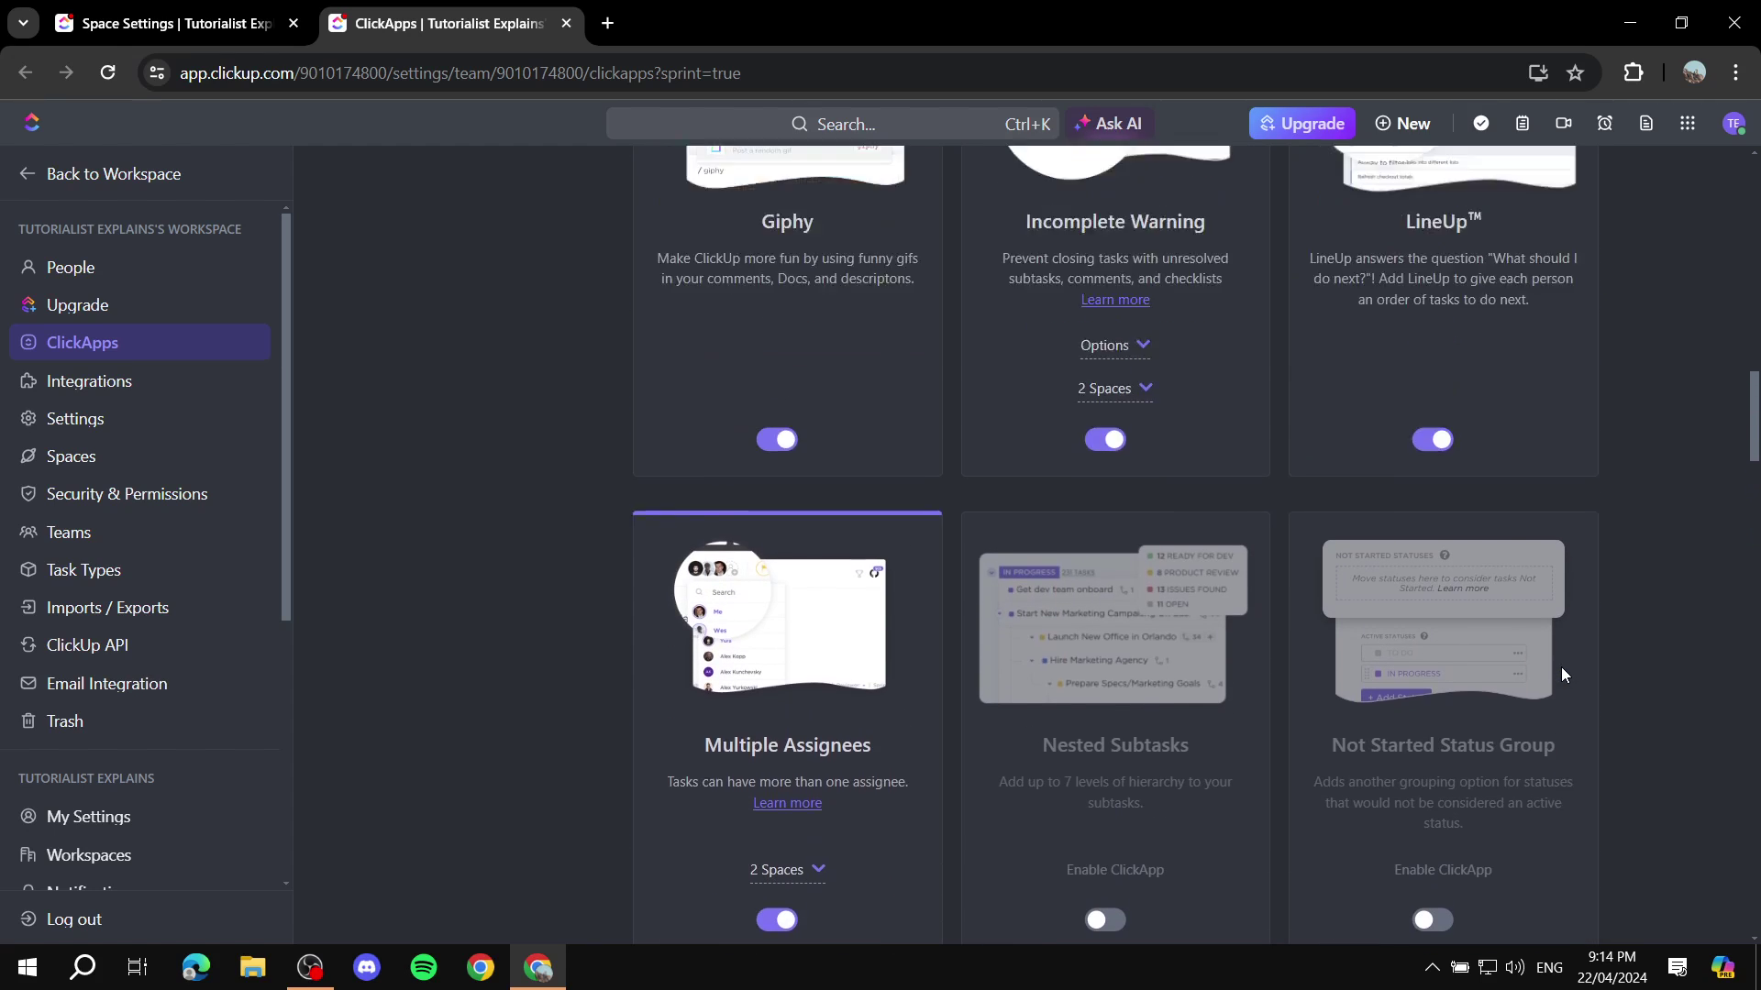
scroll(1562, 674, "up", 13)
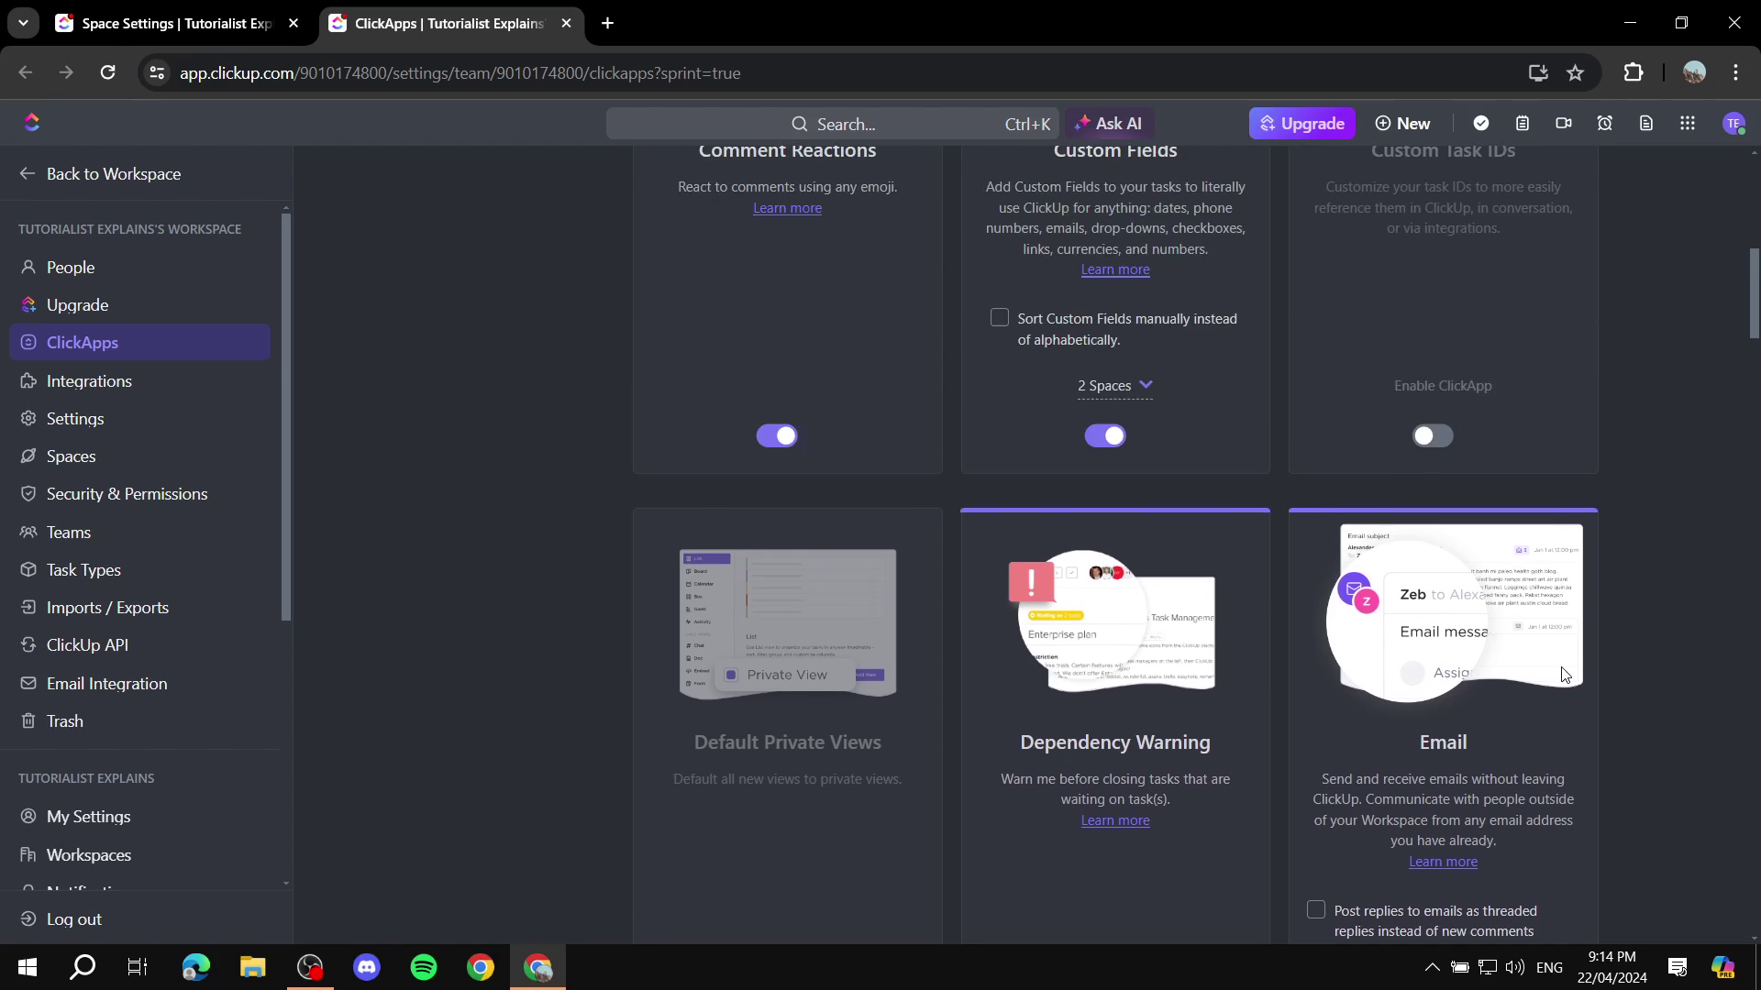
scroll(1561, 674, "up", 3)
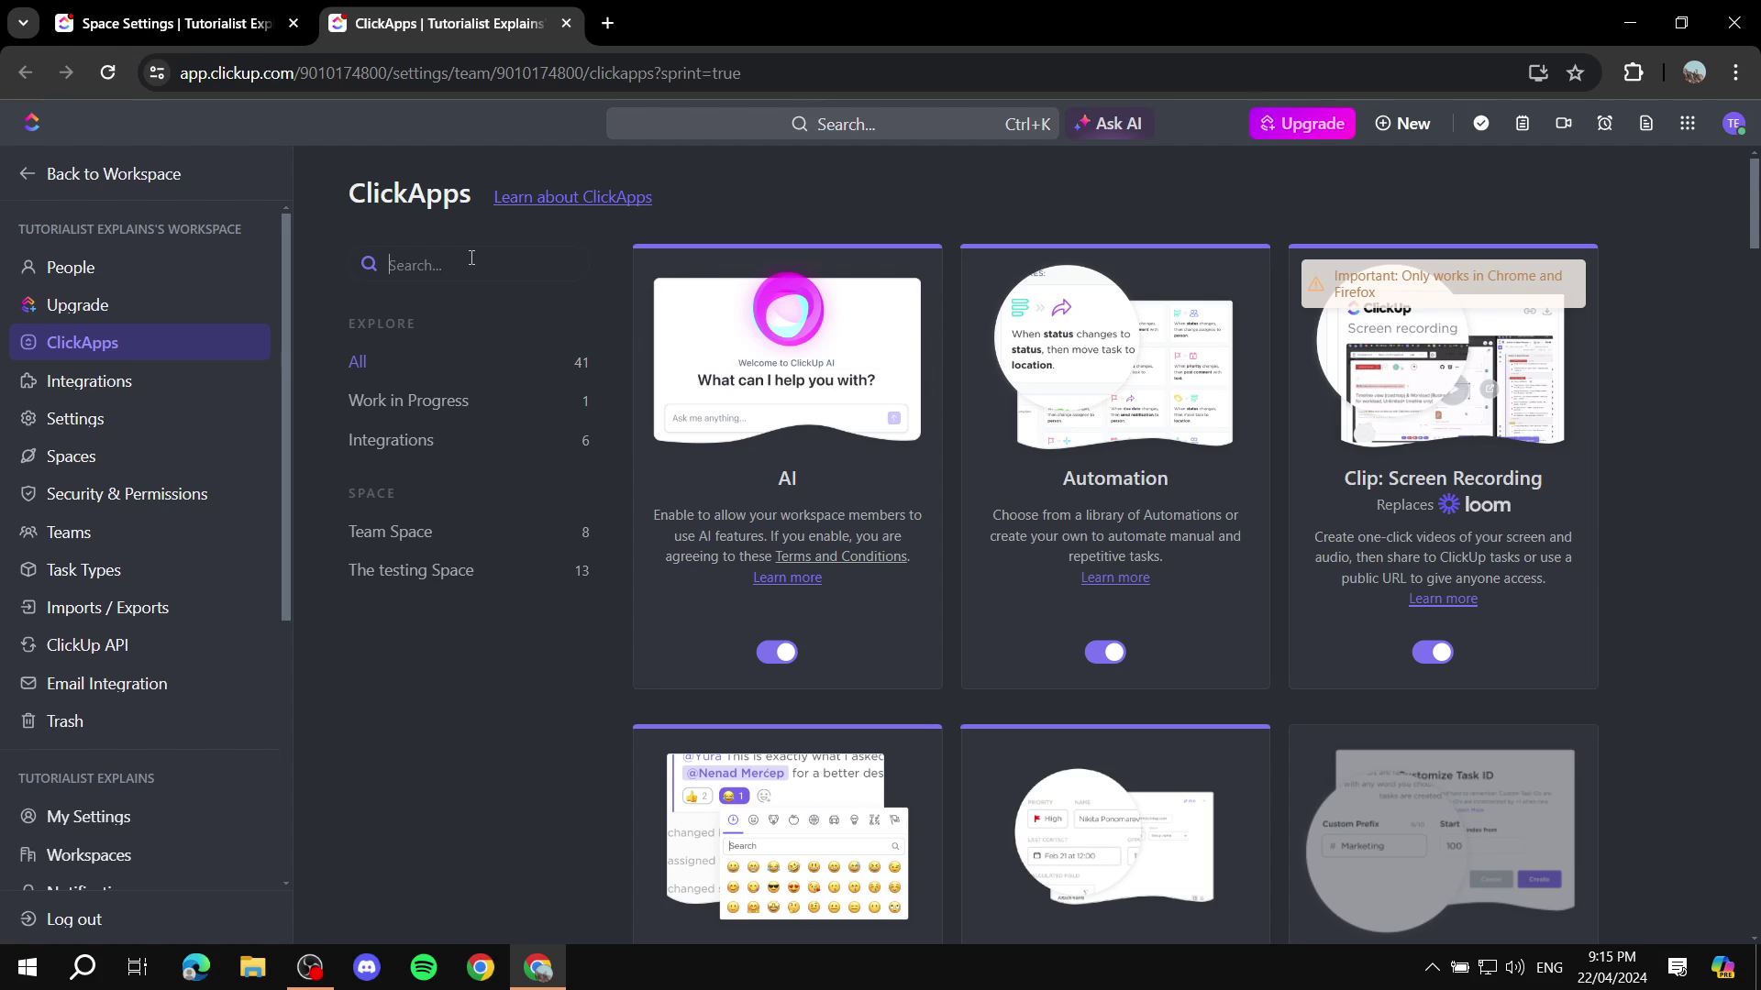
Step: Search ClickApps for 'Sprint' and switch on the Sprints card's toggle
type("Sprint")
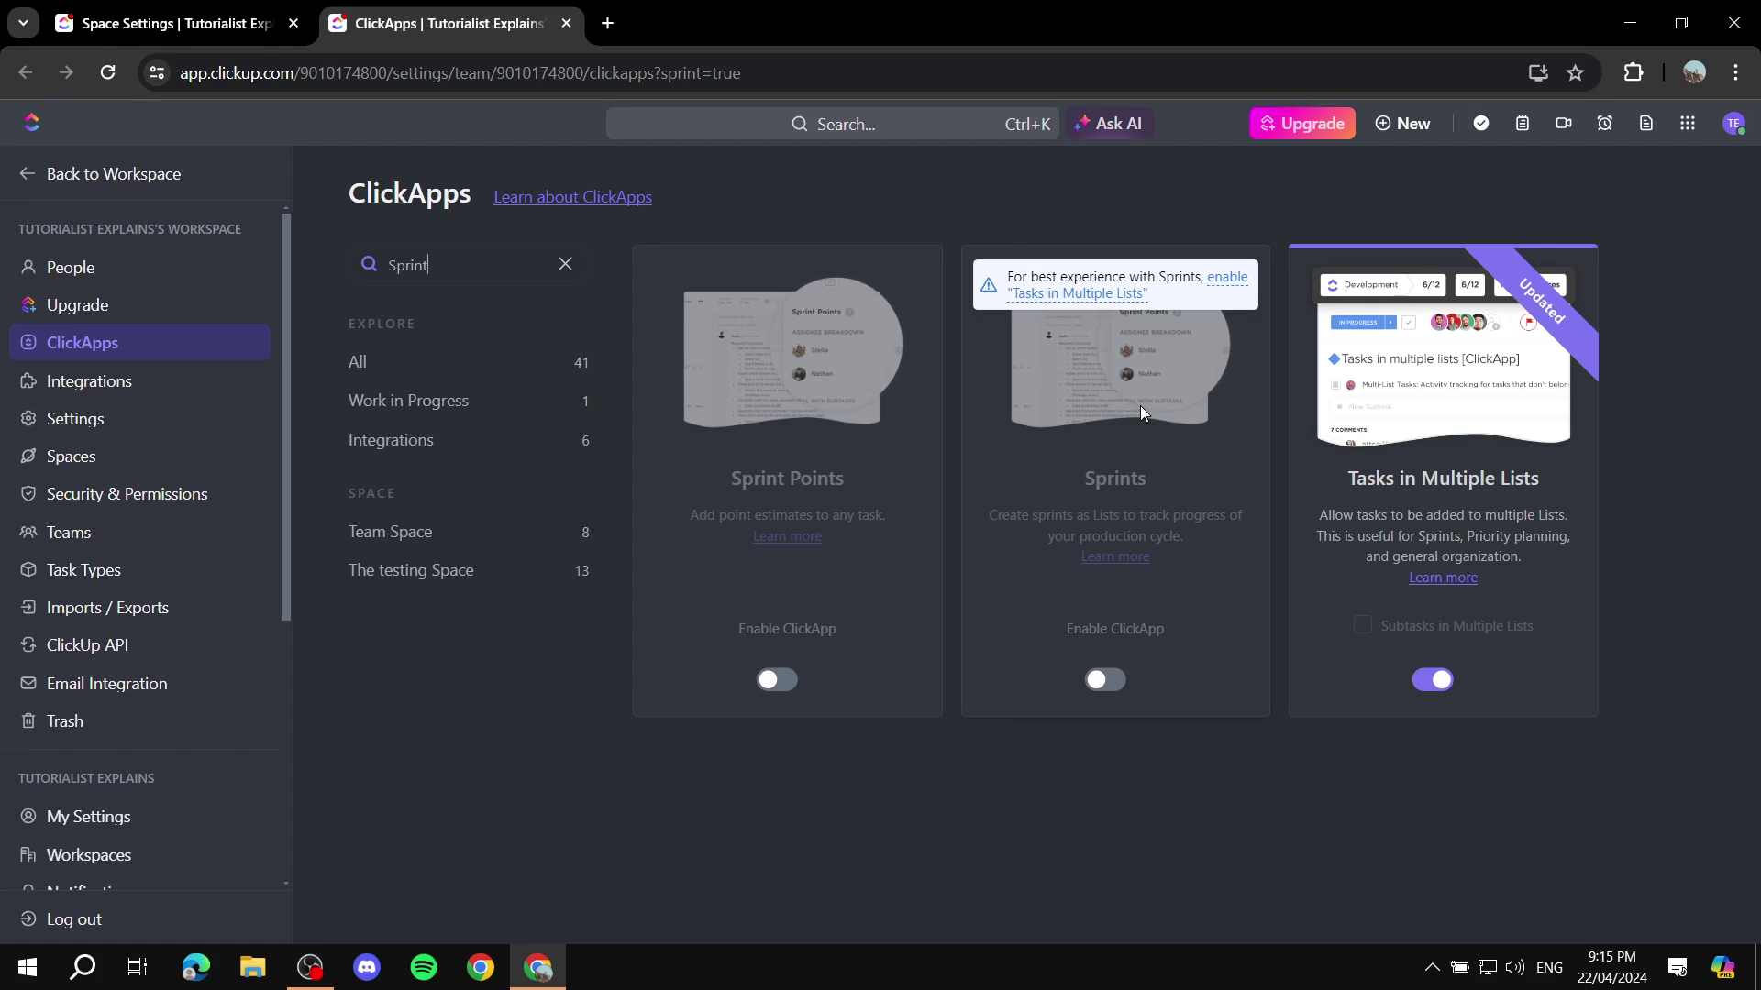
left_click(1103, 680)
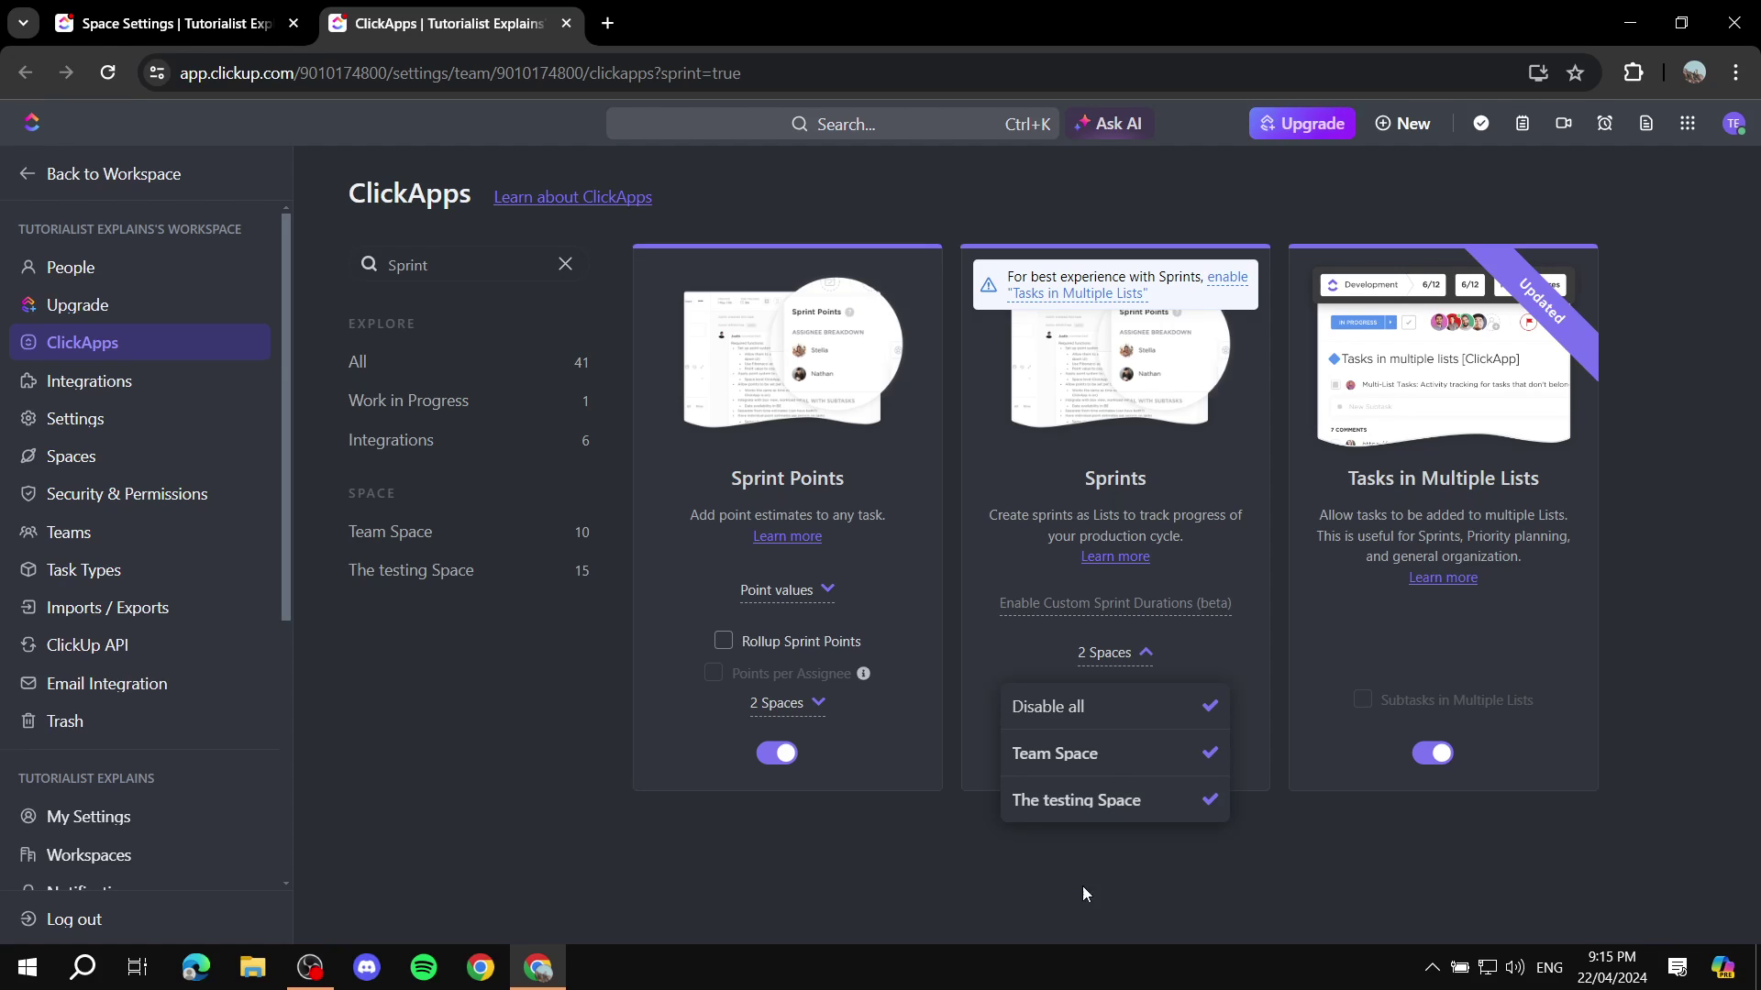
Step: Uncheck Team Space so Sprints covers only The testing Space, then choose Enable Custom Sprint Durations (beta)
left_click(1210, 759)
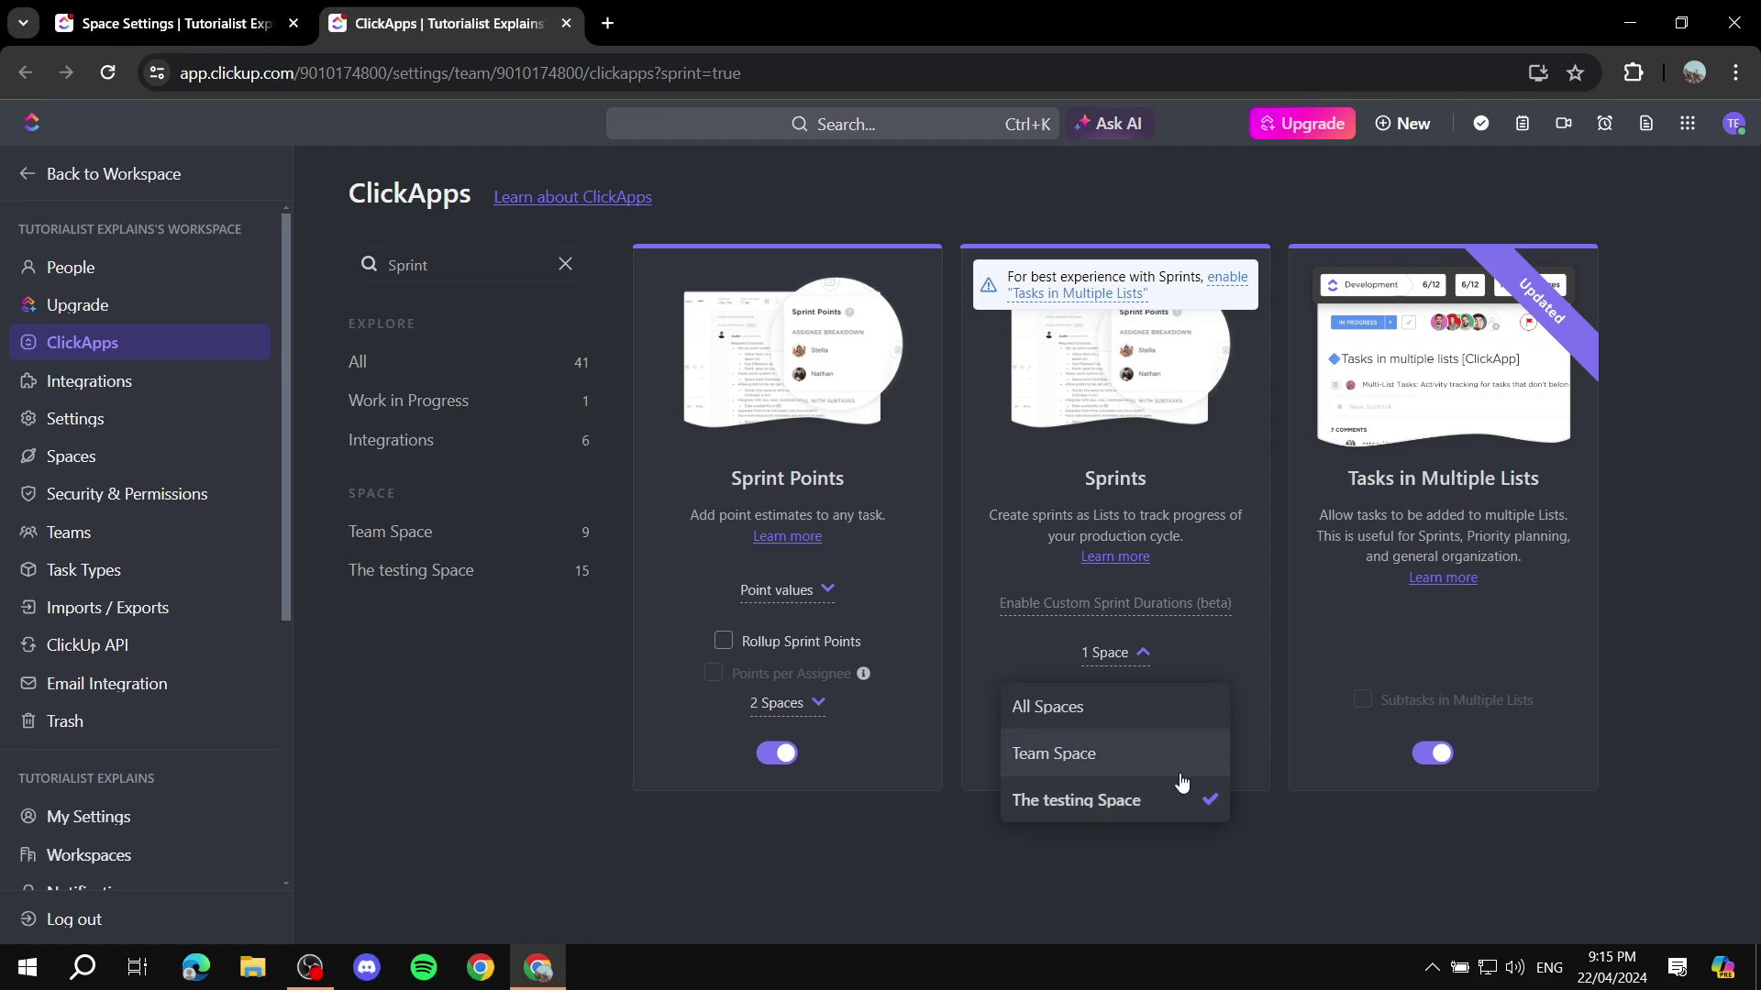
left_click(1181, 861)
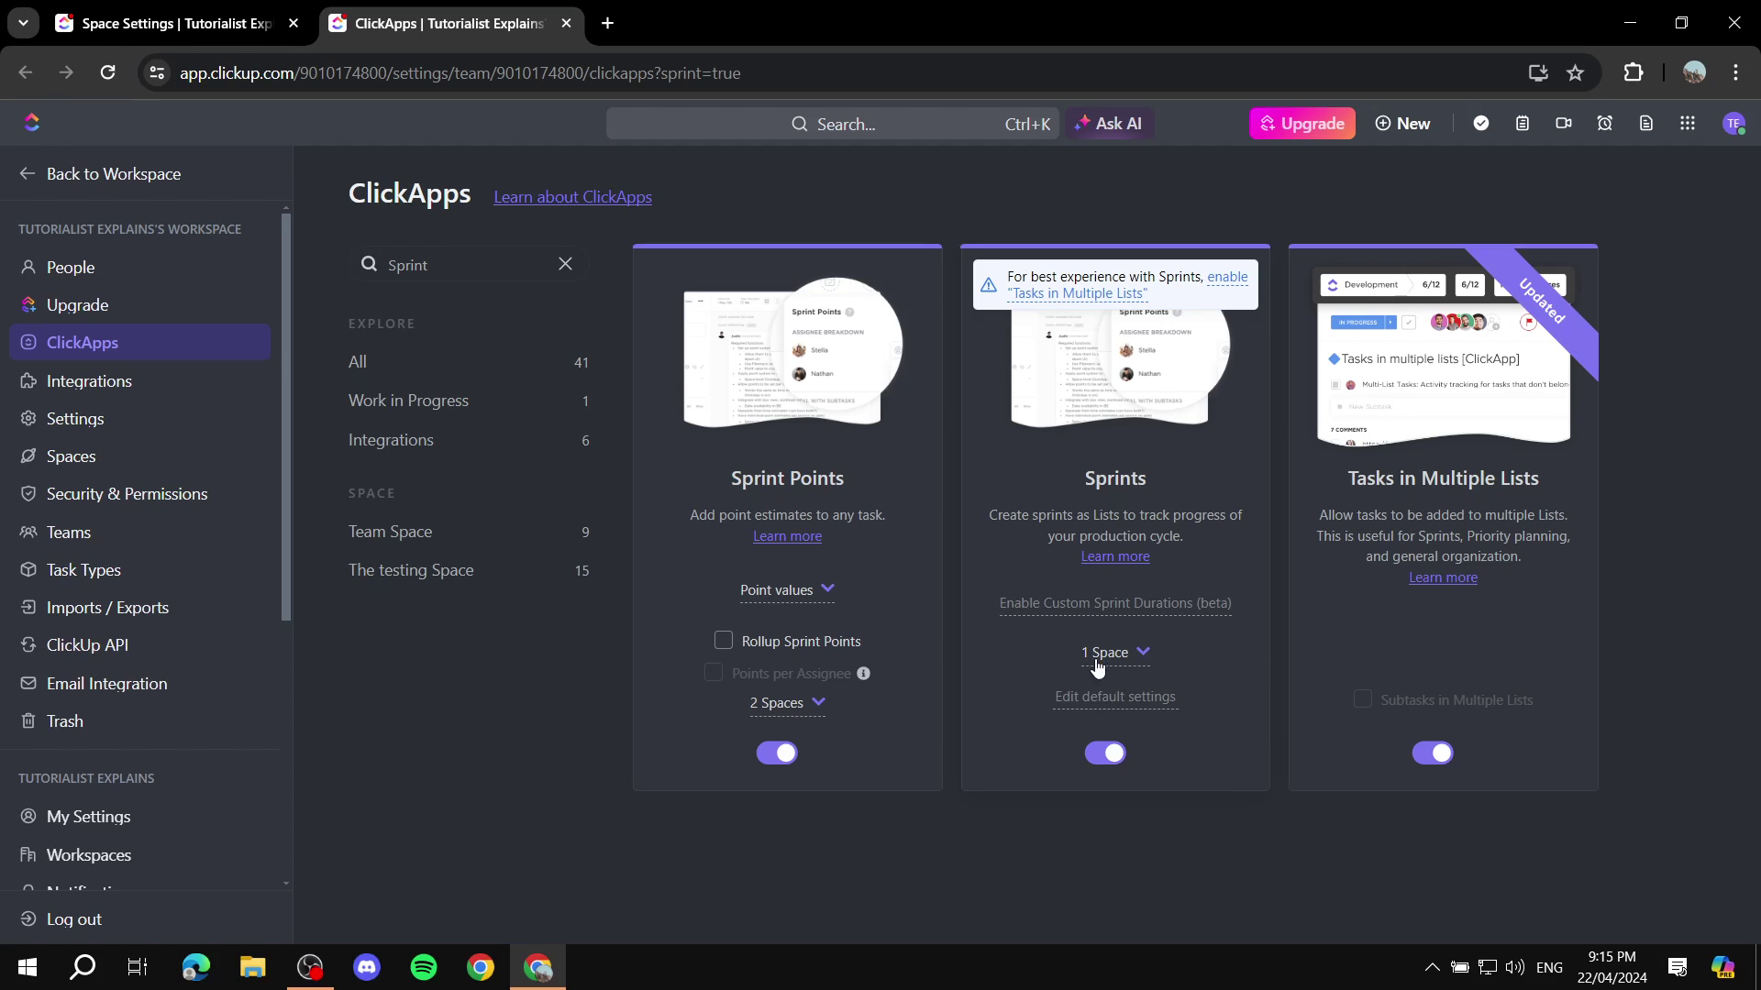
left_click(1189, 605)
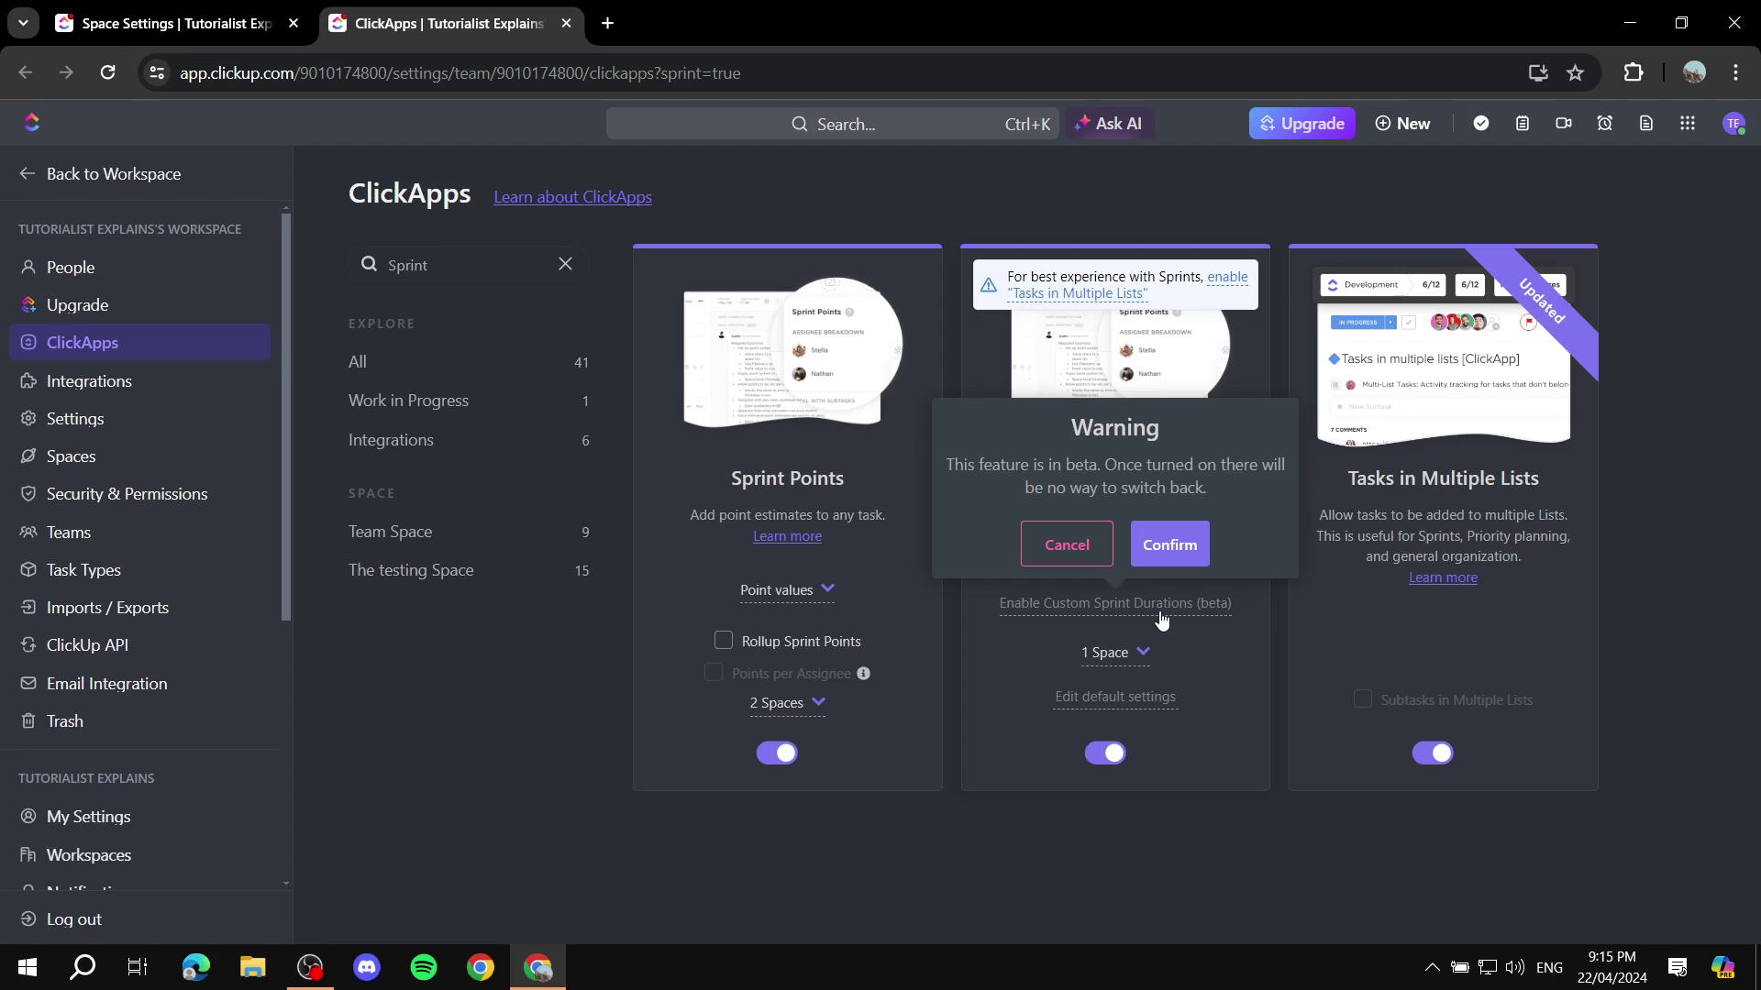
Step: Cancel the custom sprint durations warning and reopen the sprint folder default settings
left_click(1080, 548)
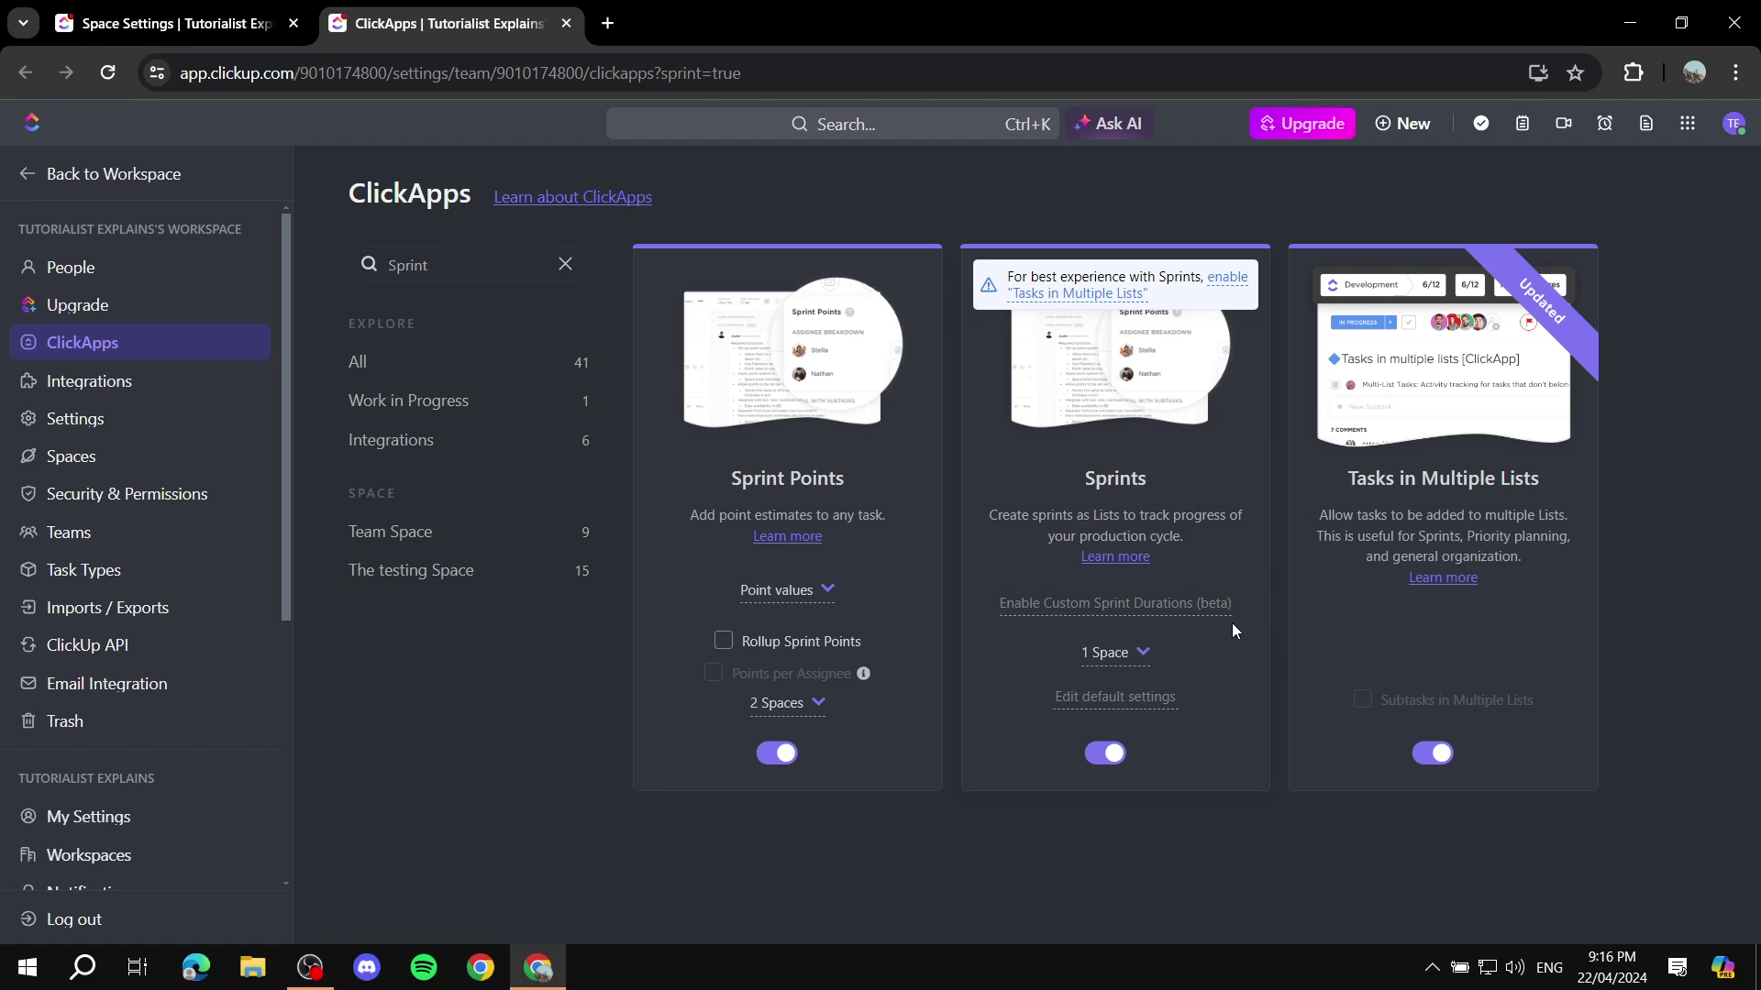
left_click(1115, 697)
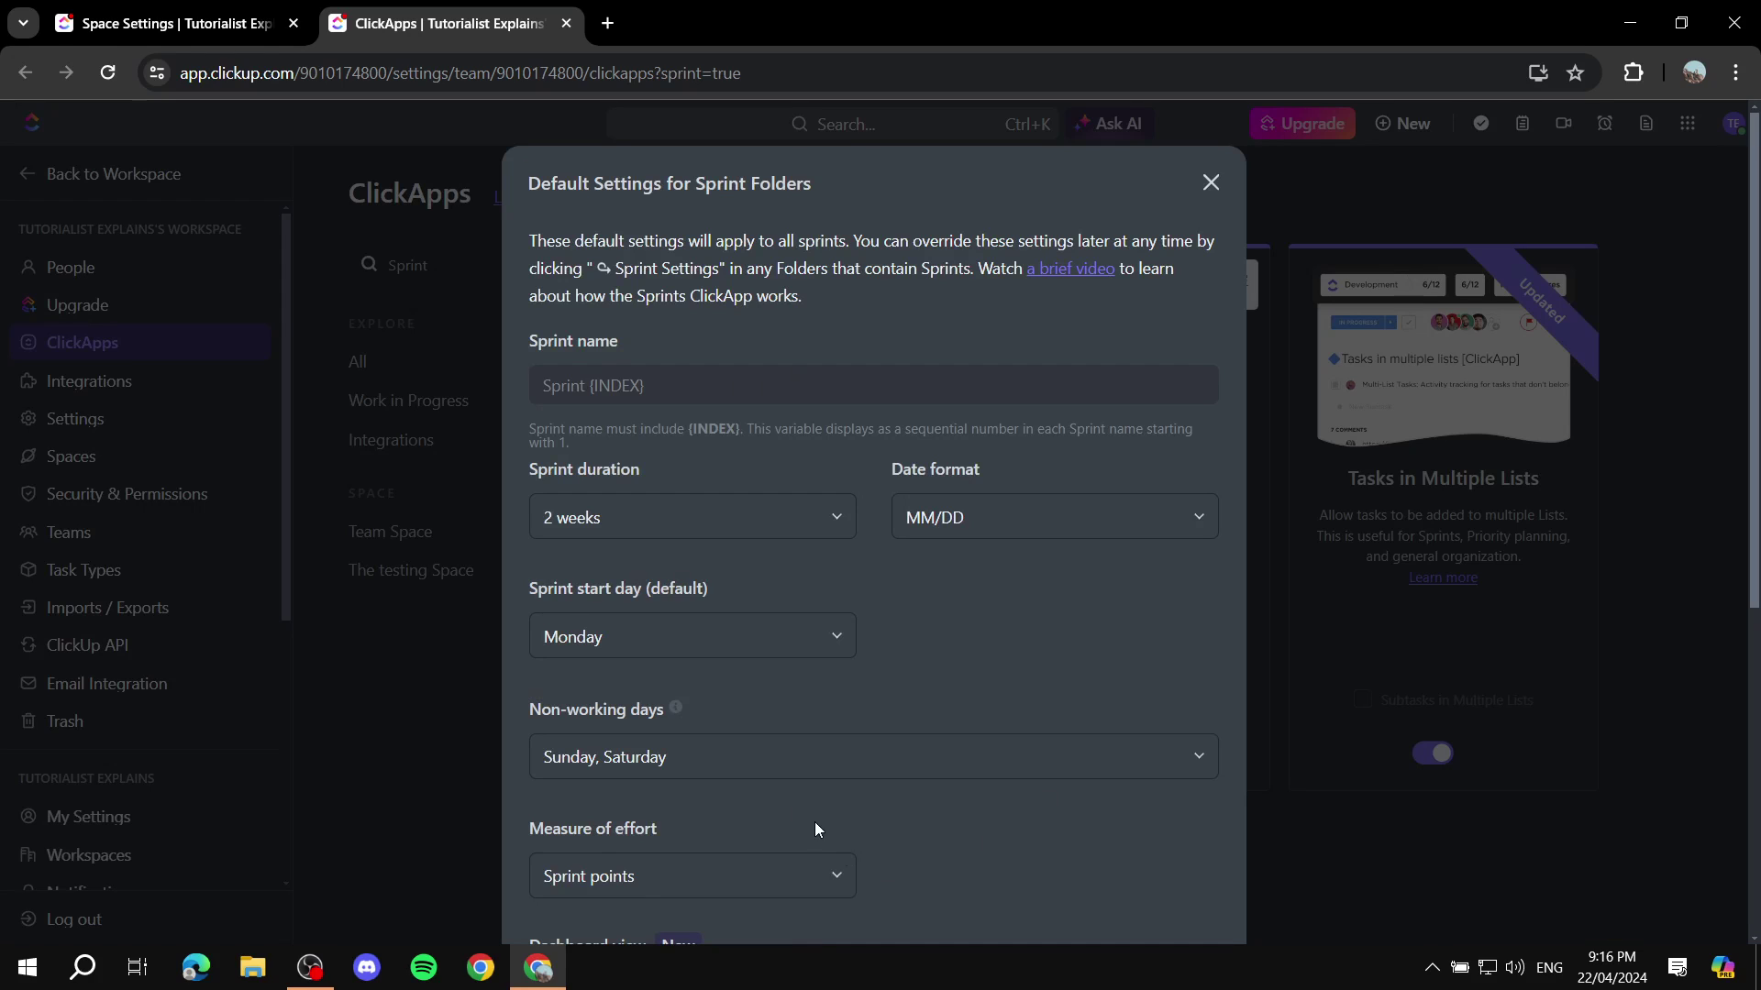
left_click(1211, 183)
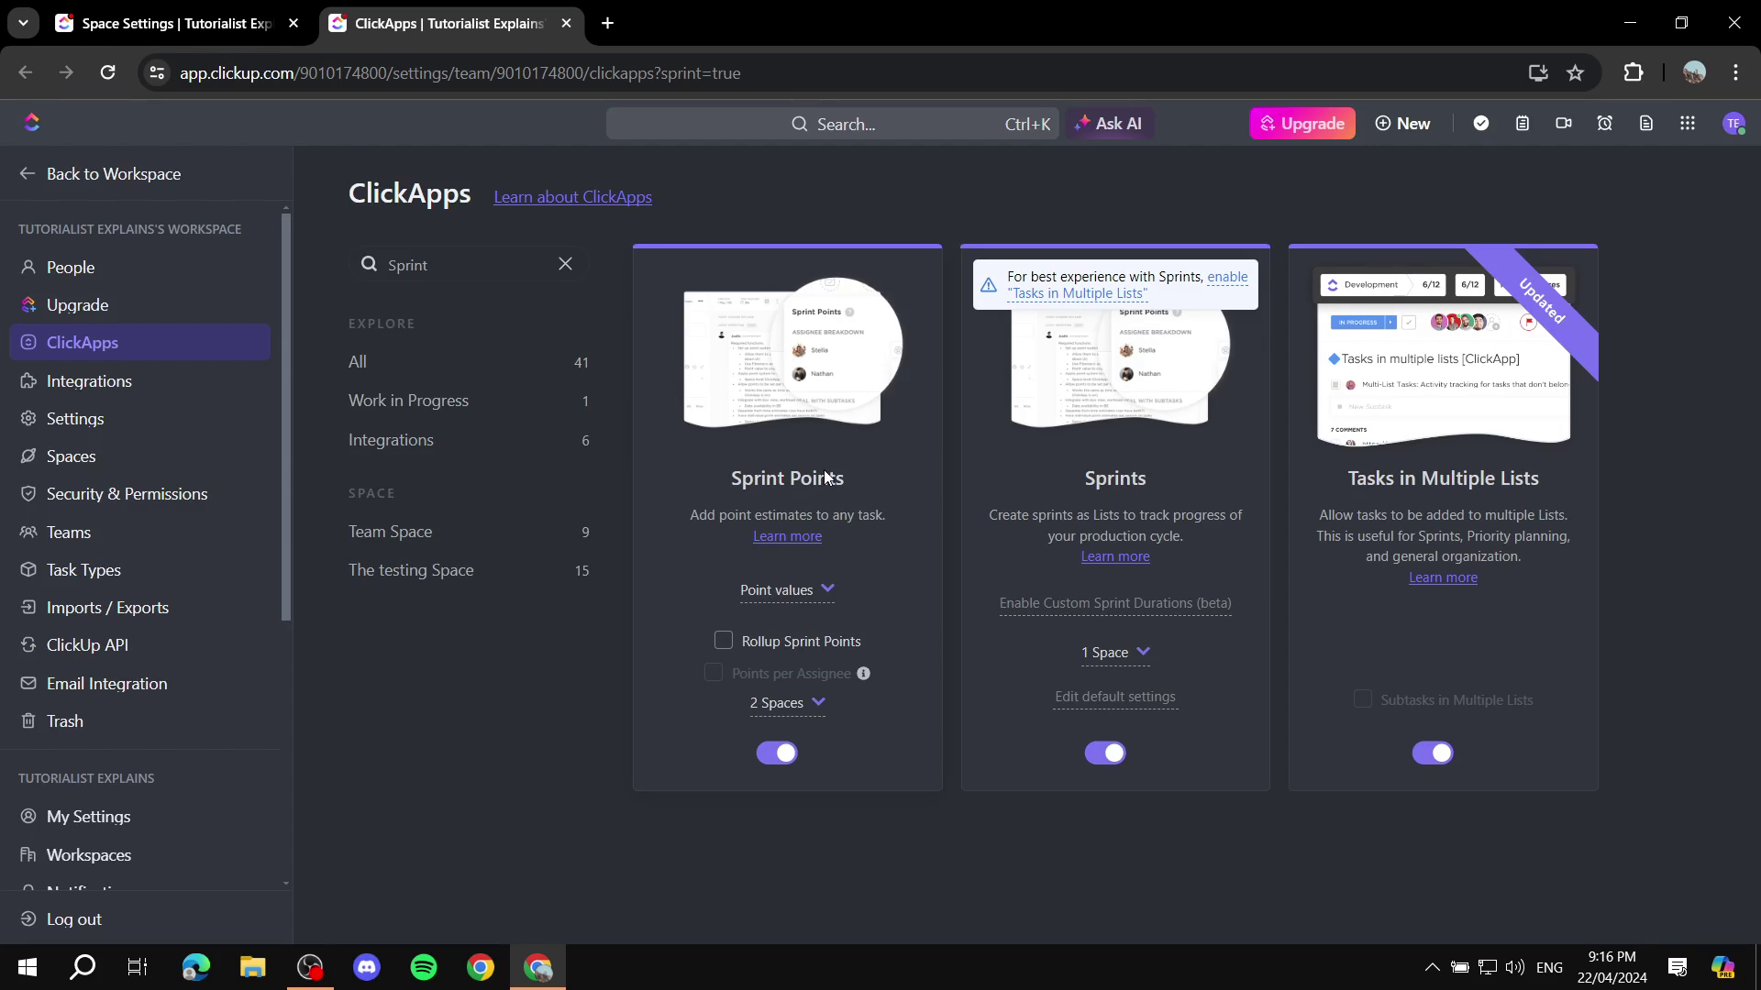
left_click(1187, 475)
left_click(1114, 697)
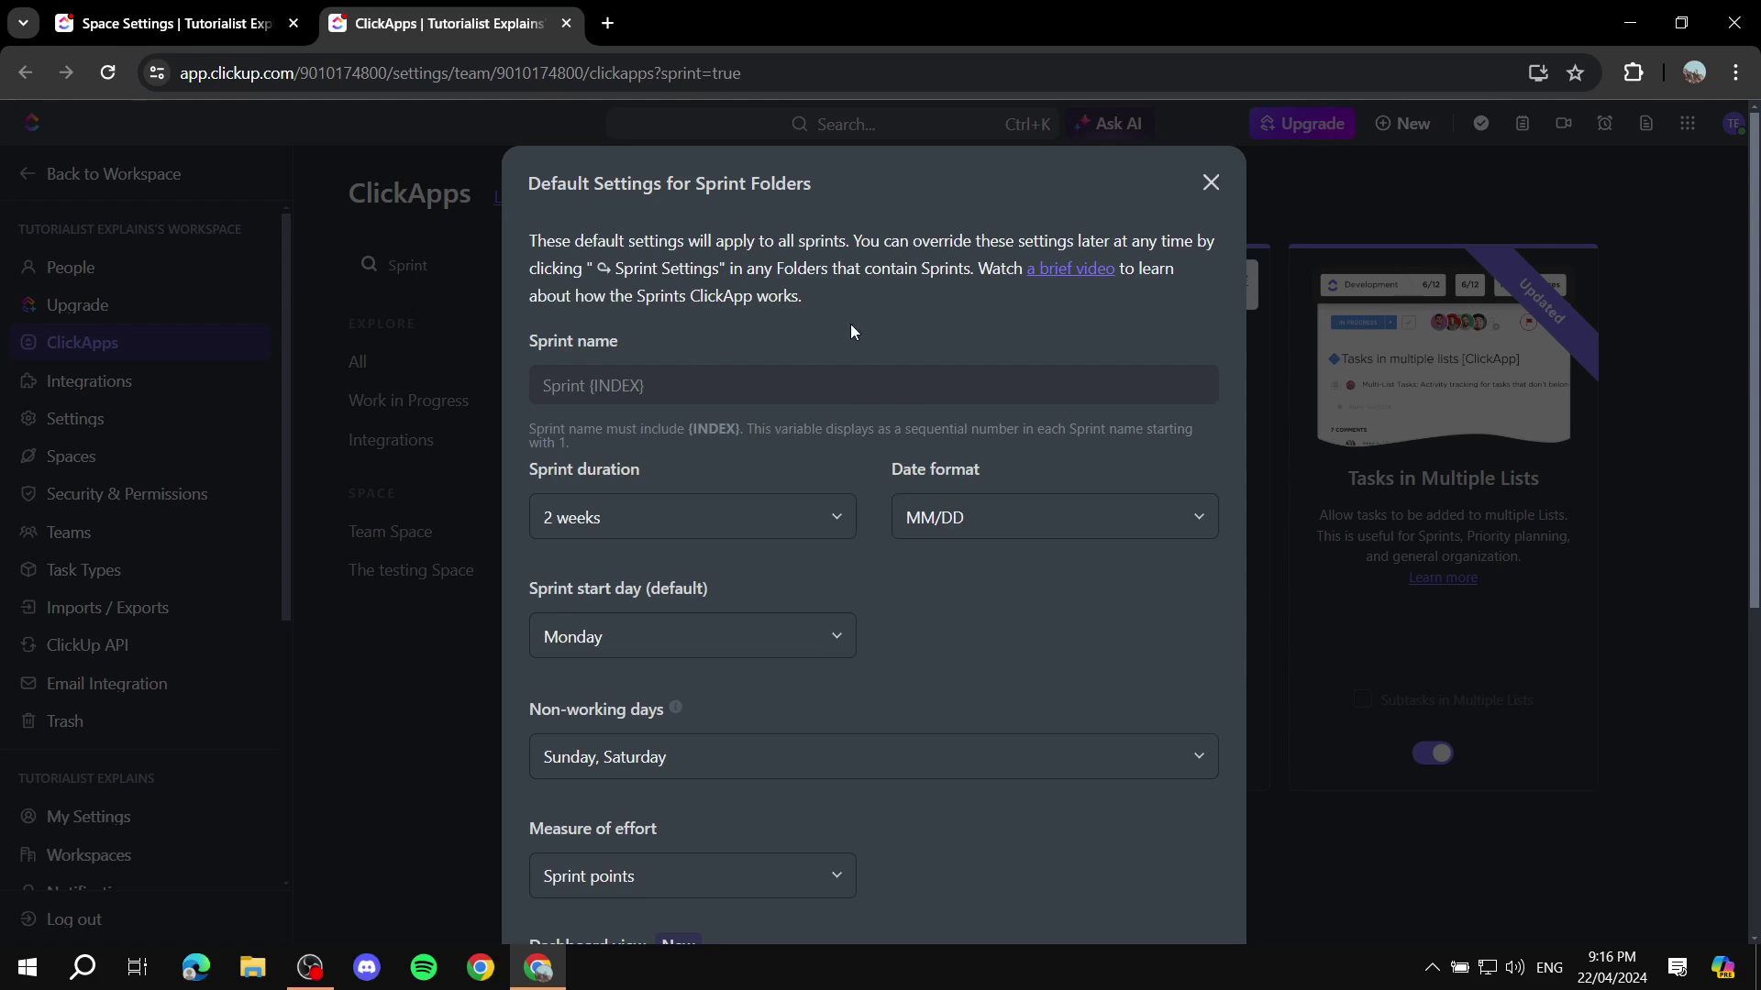
scroll(1017, 424, "down", 1)
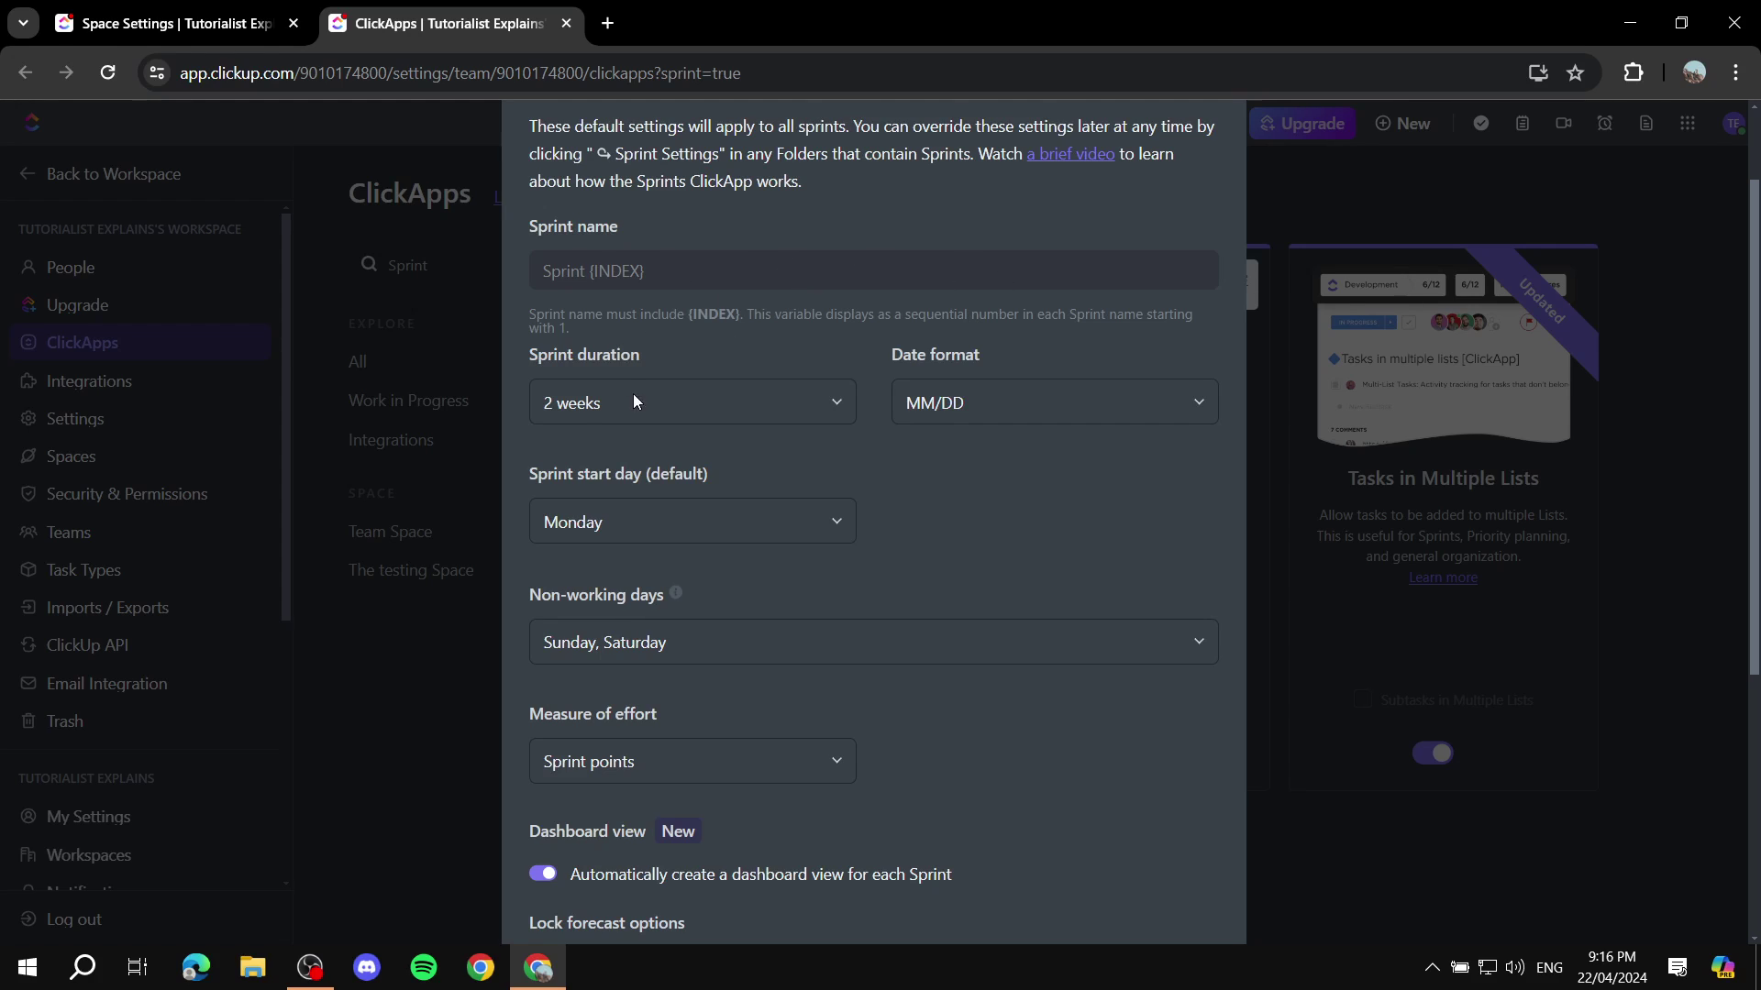
scroll(734, 293, "down", 1)
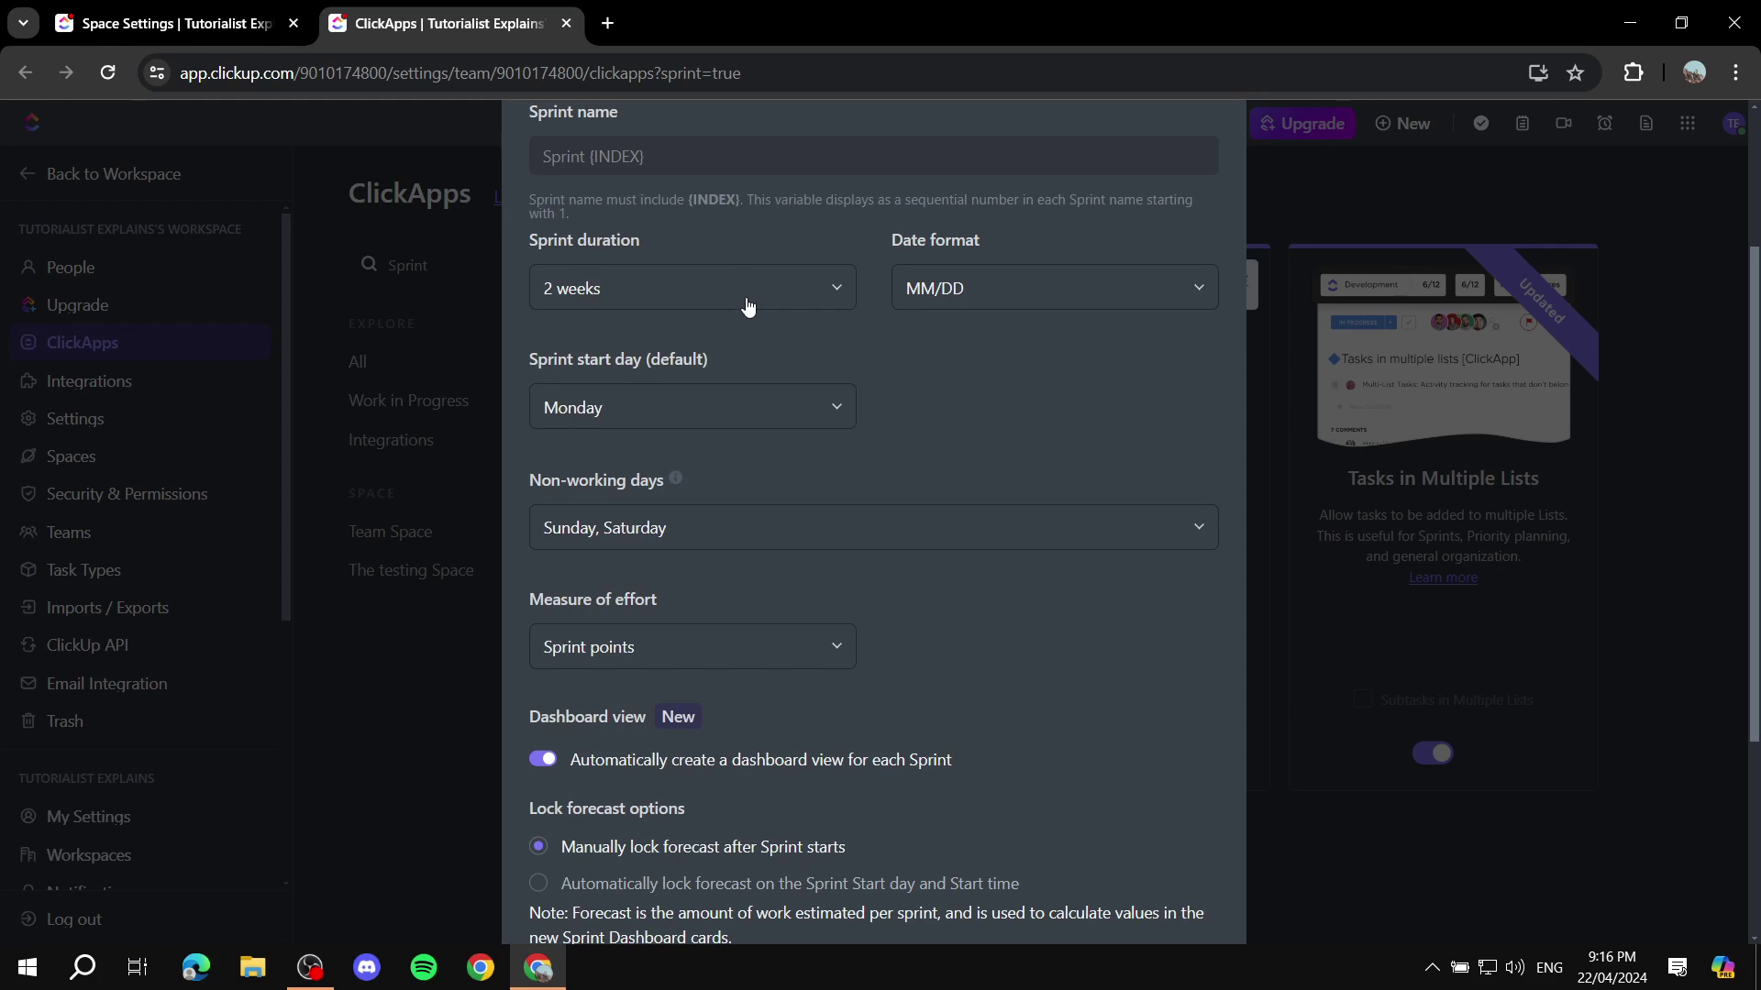
Step: Set sprint duration to 4 weeks and date format to YYYY/MM/DD
left_click(722, 286)
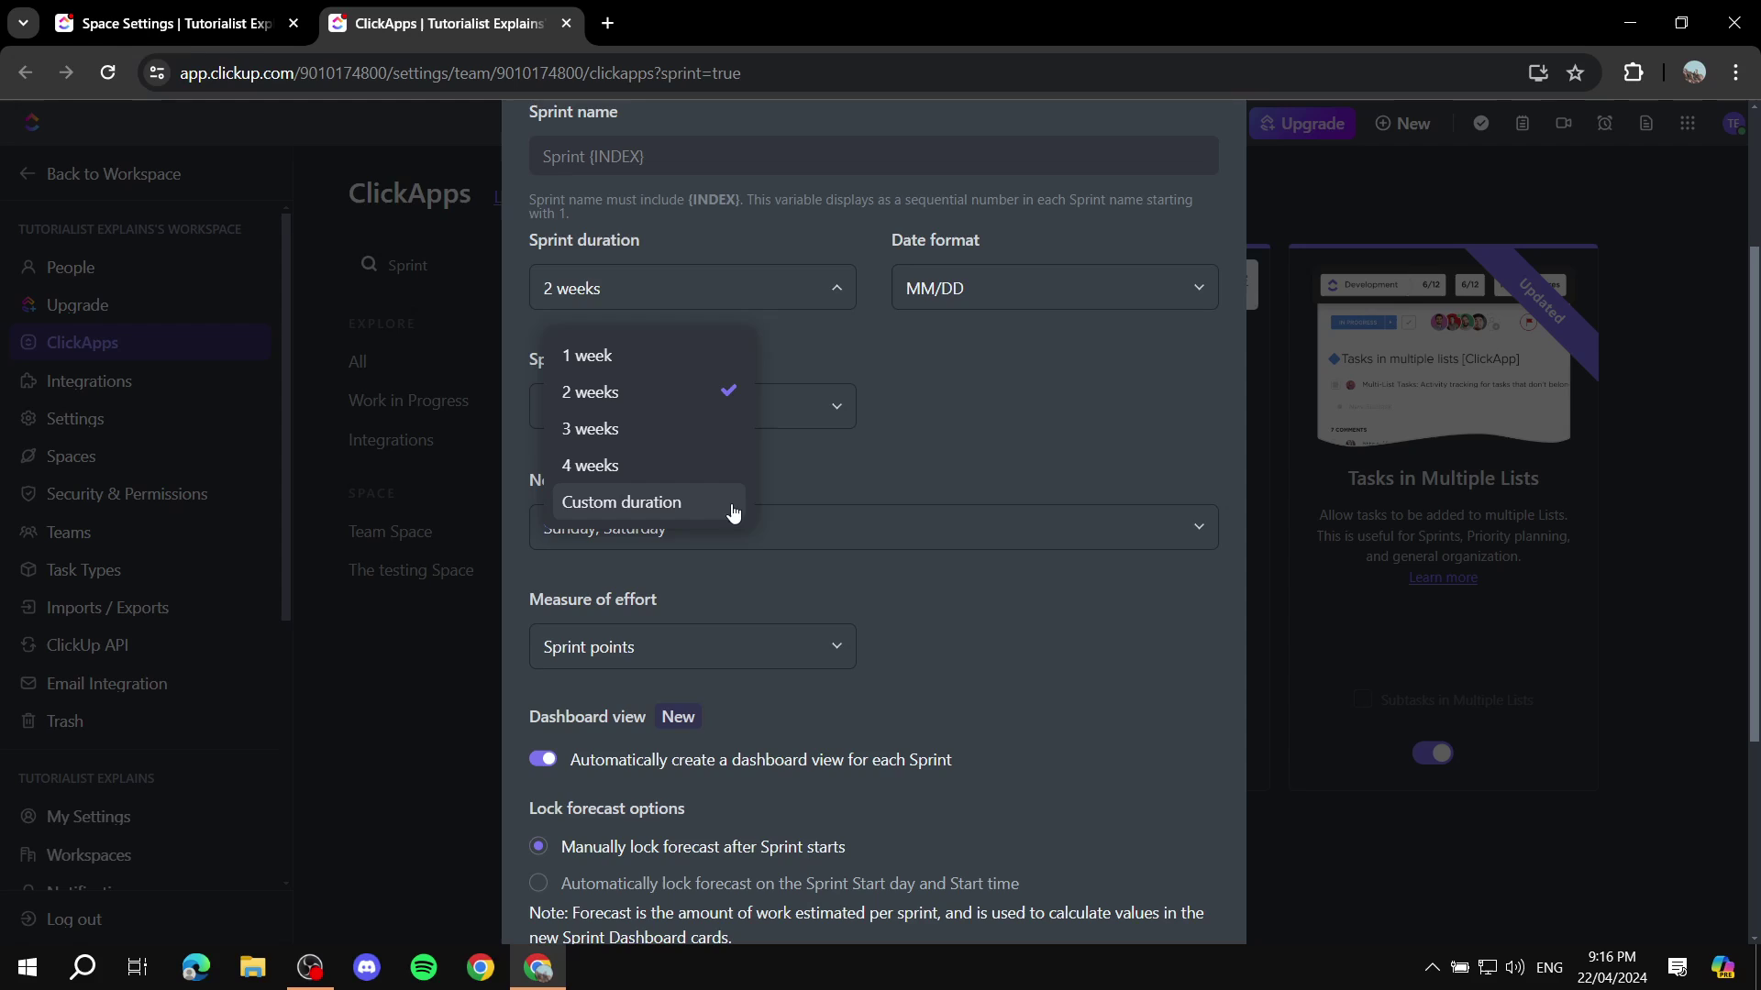
left_click(639, 476)
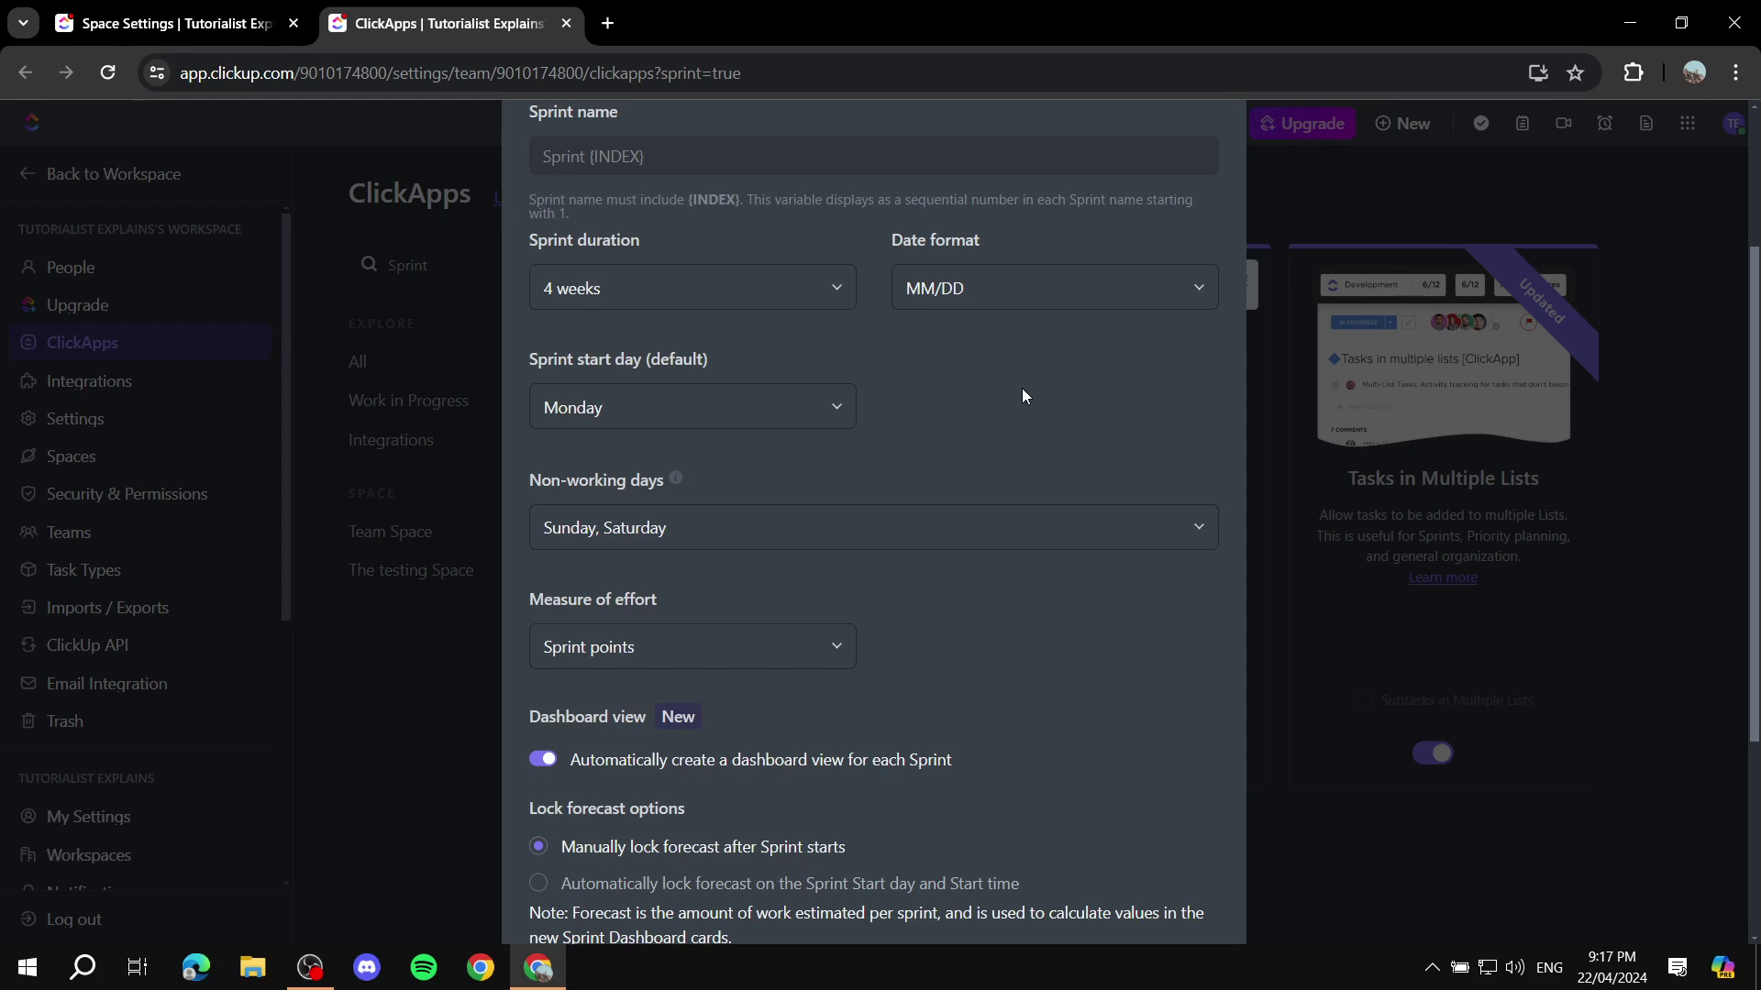
left_click(1125, 286)
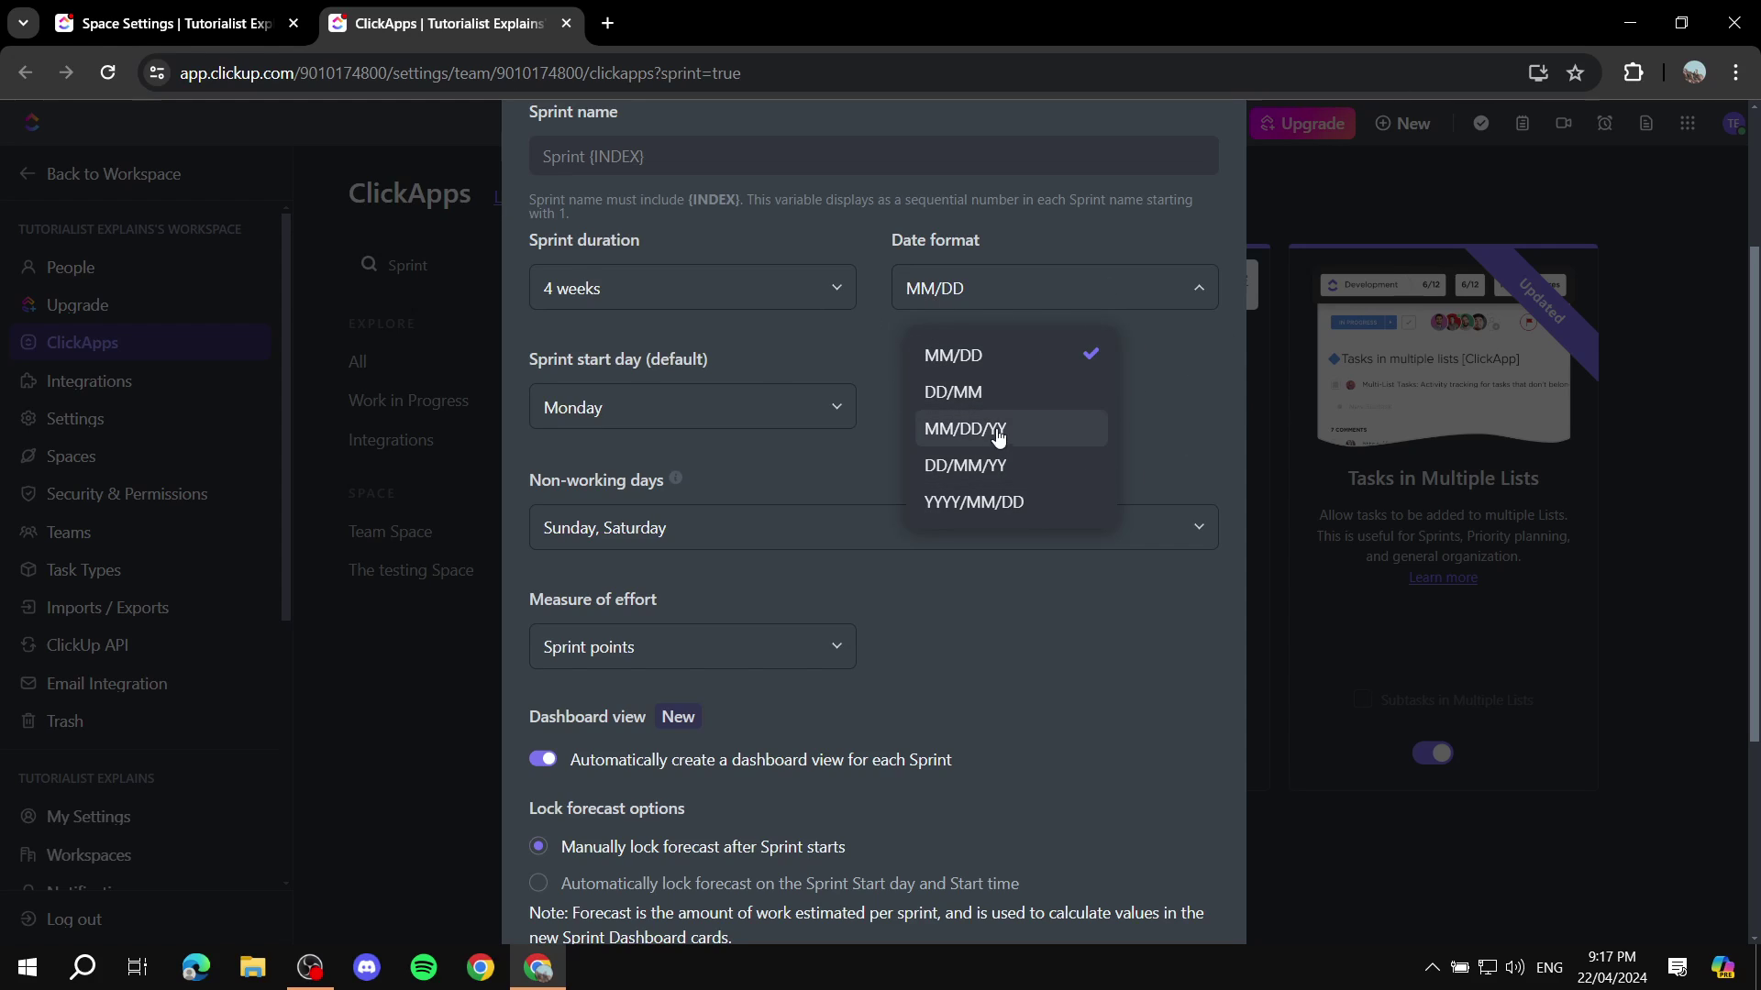
left_click(1053, 509)
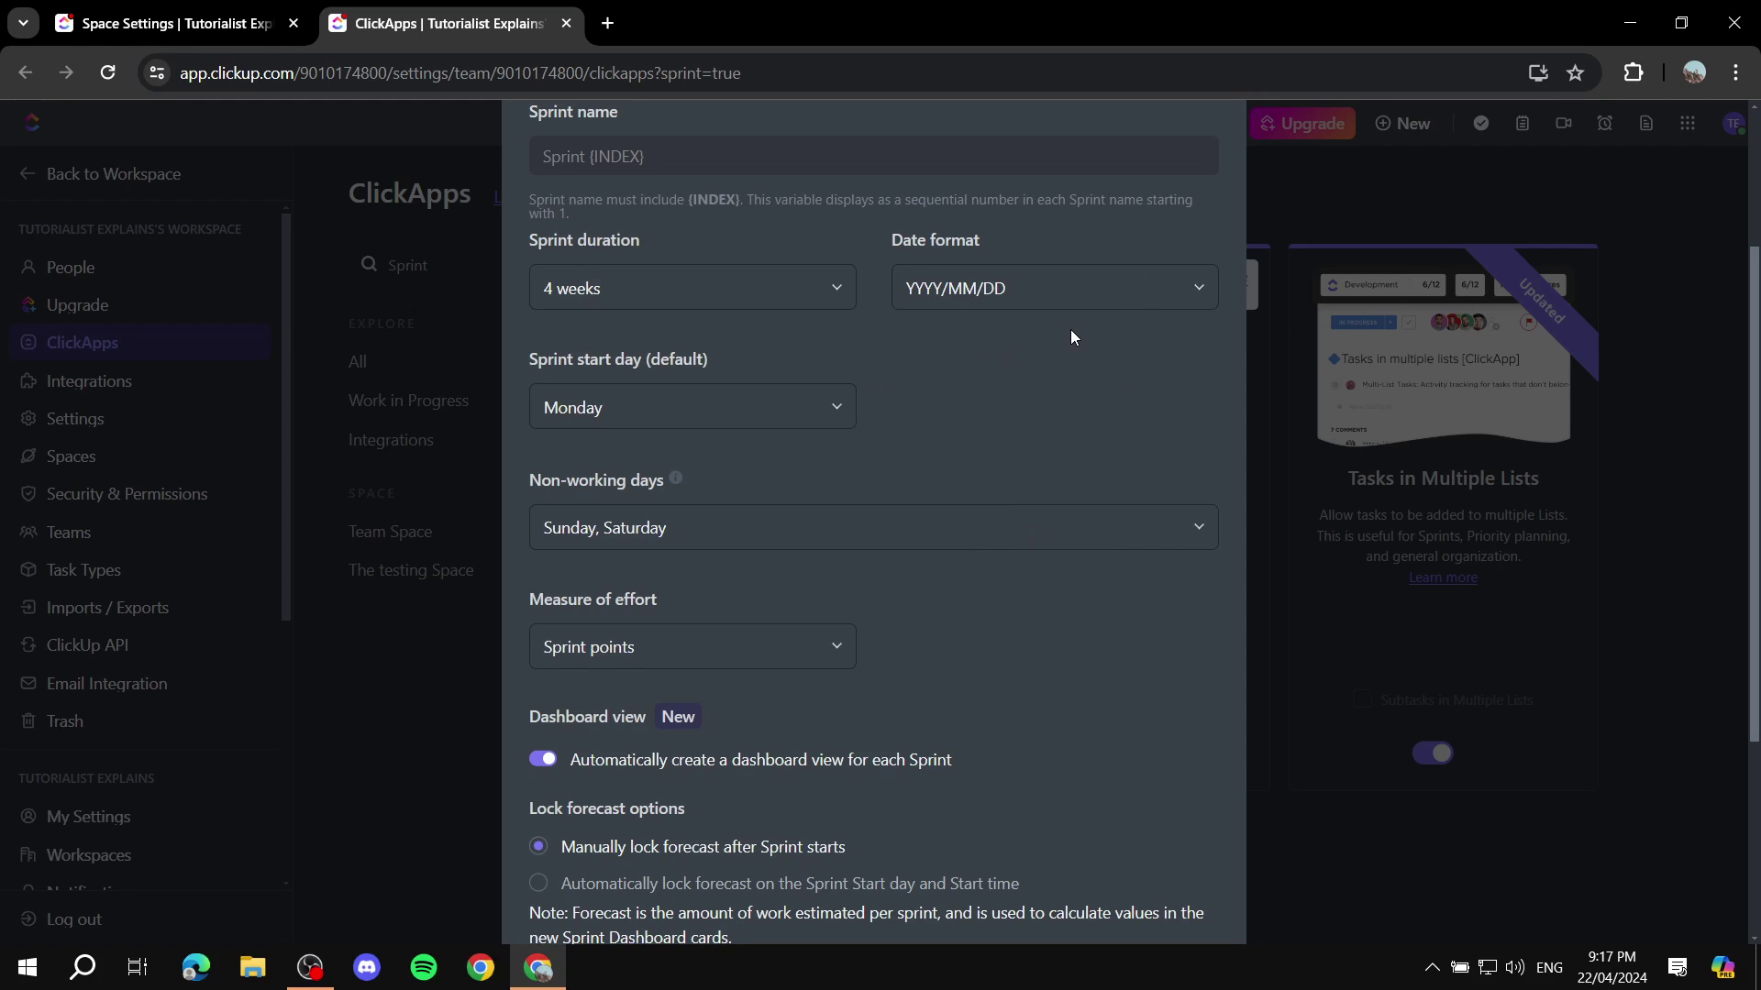
Step: Make sprints start on Sunday, with Friday and Saturday as non-working days
scroll(1072, 337, "down", 1)
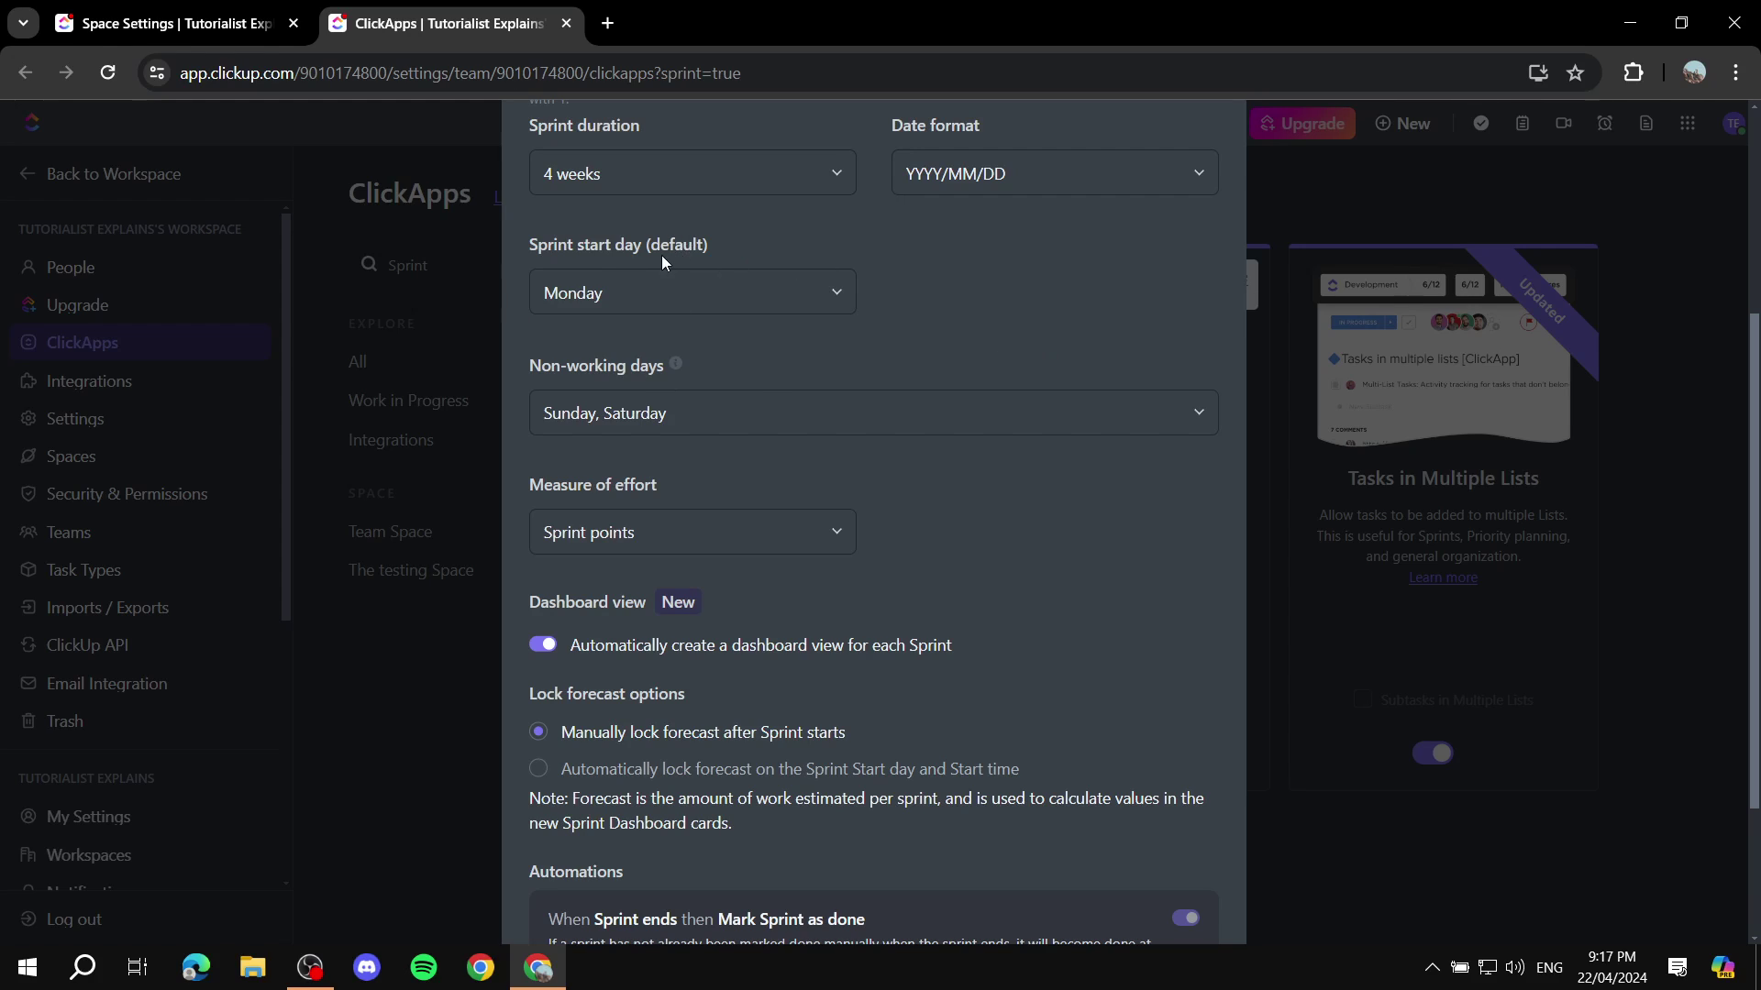
left_click(714, 299)
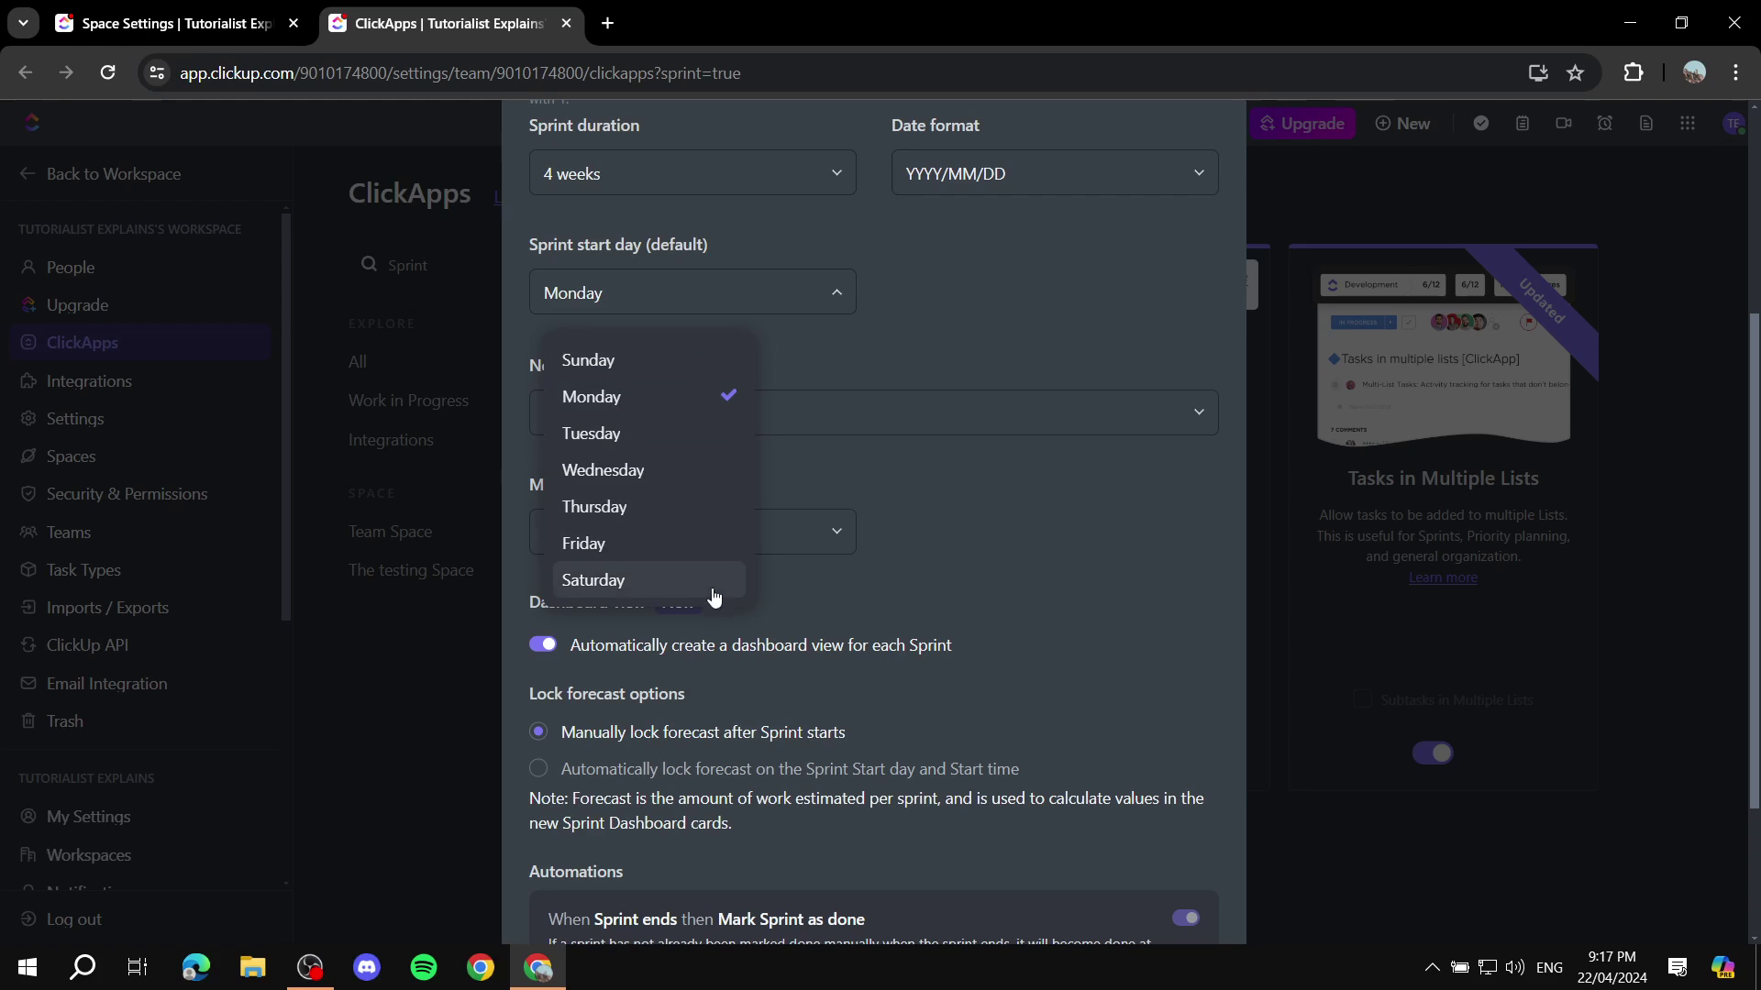
left_click(655, 360)
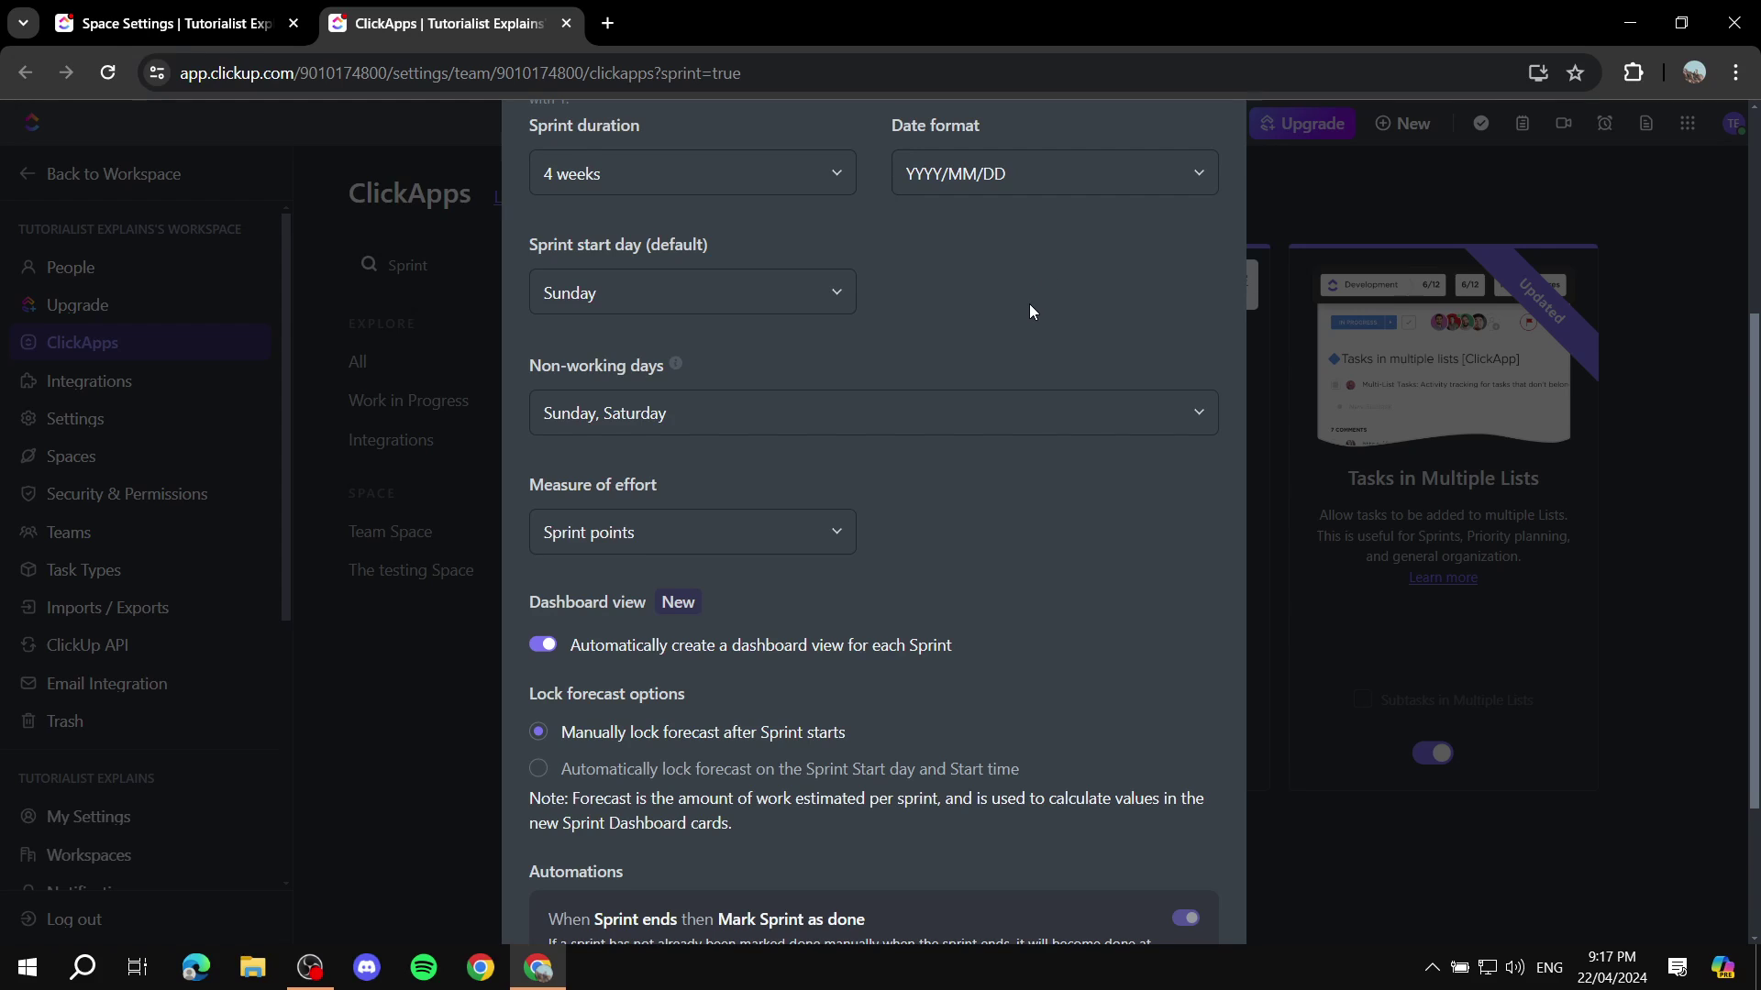
scroll(1009, 304, "down", 1)
left_click(780, 301)
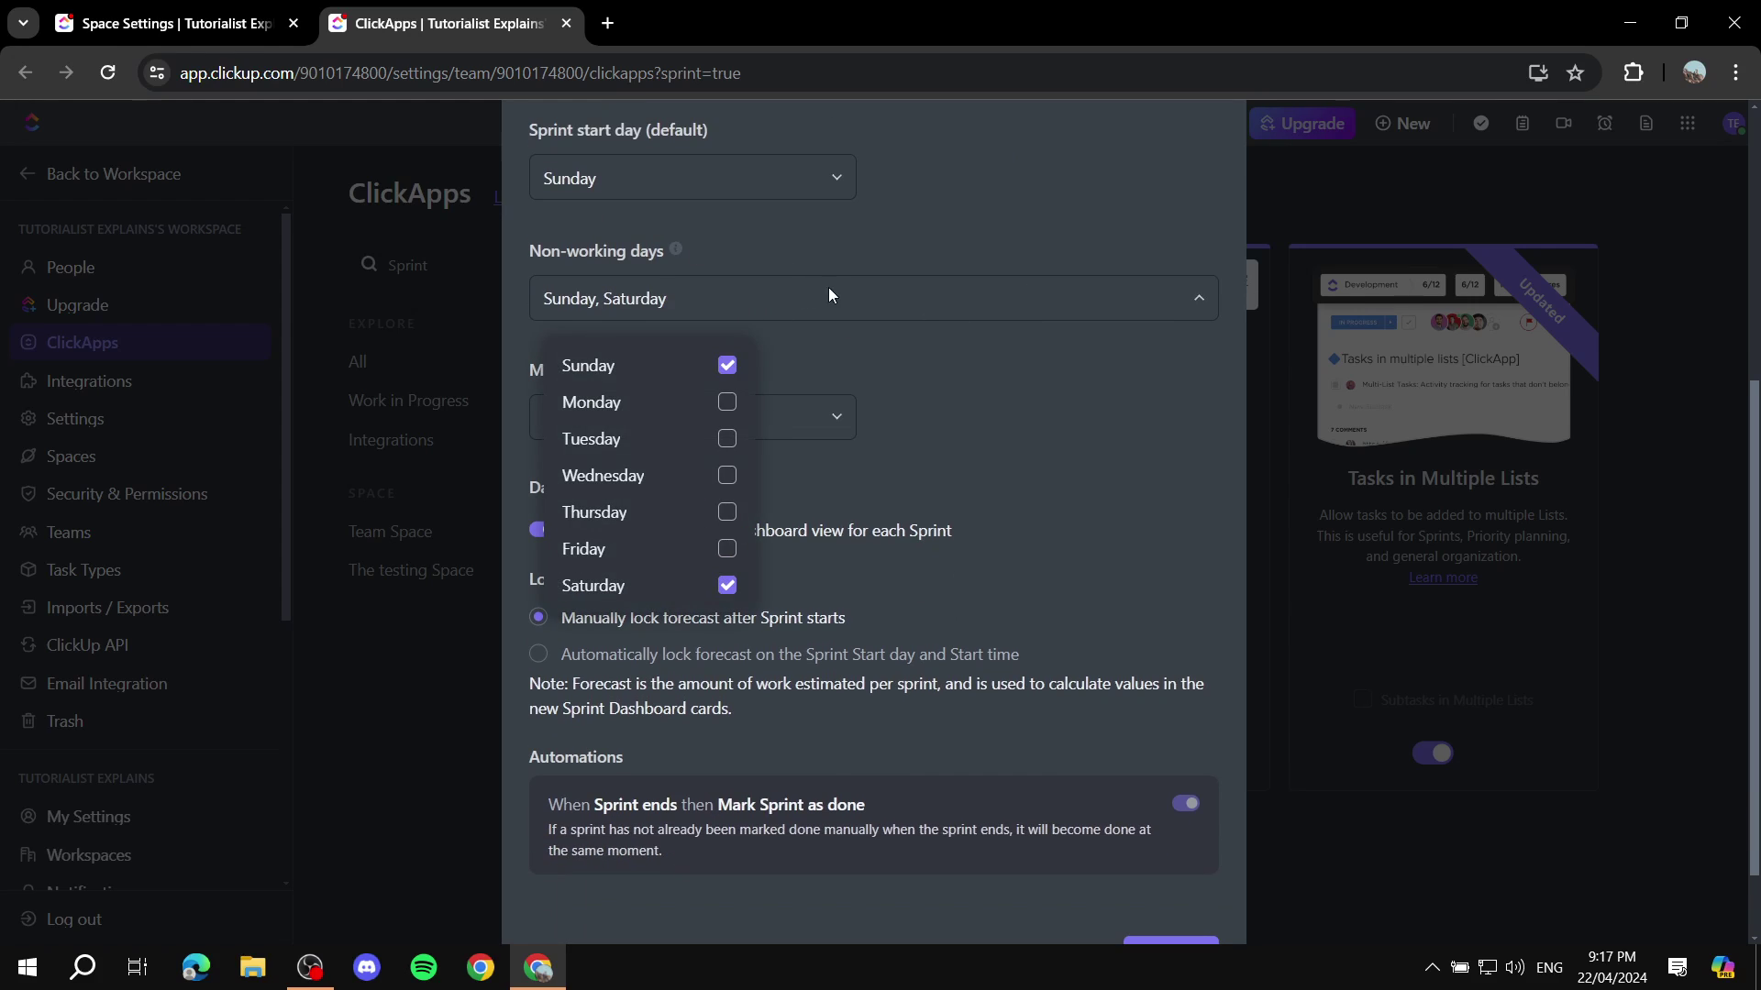
left_click(726, 548)
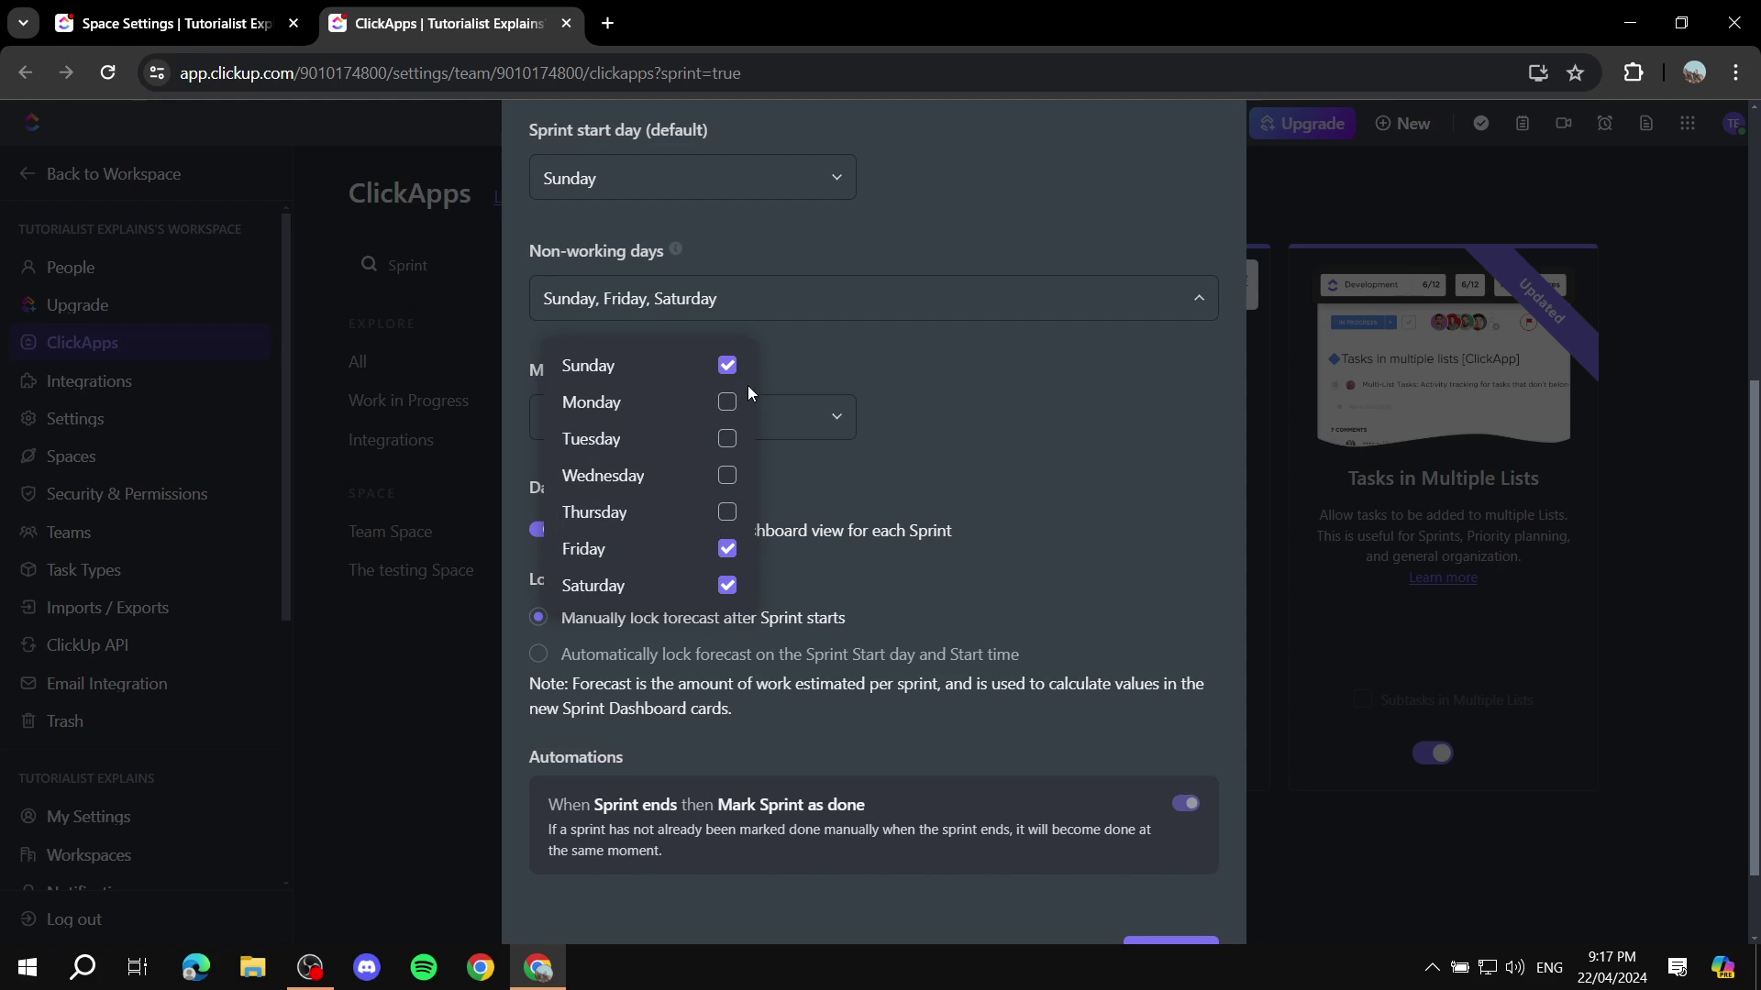
left_click(727, 365)
left_click(1119, 299)
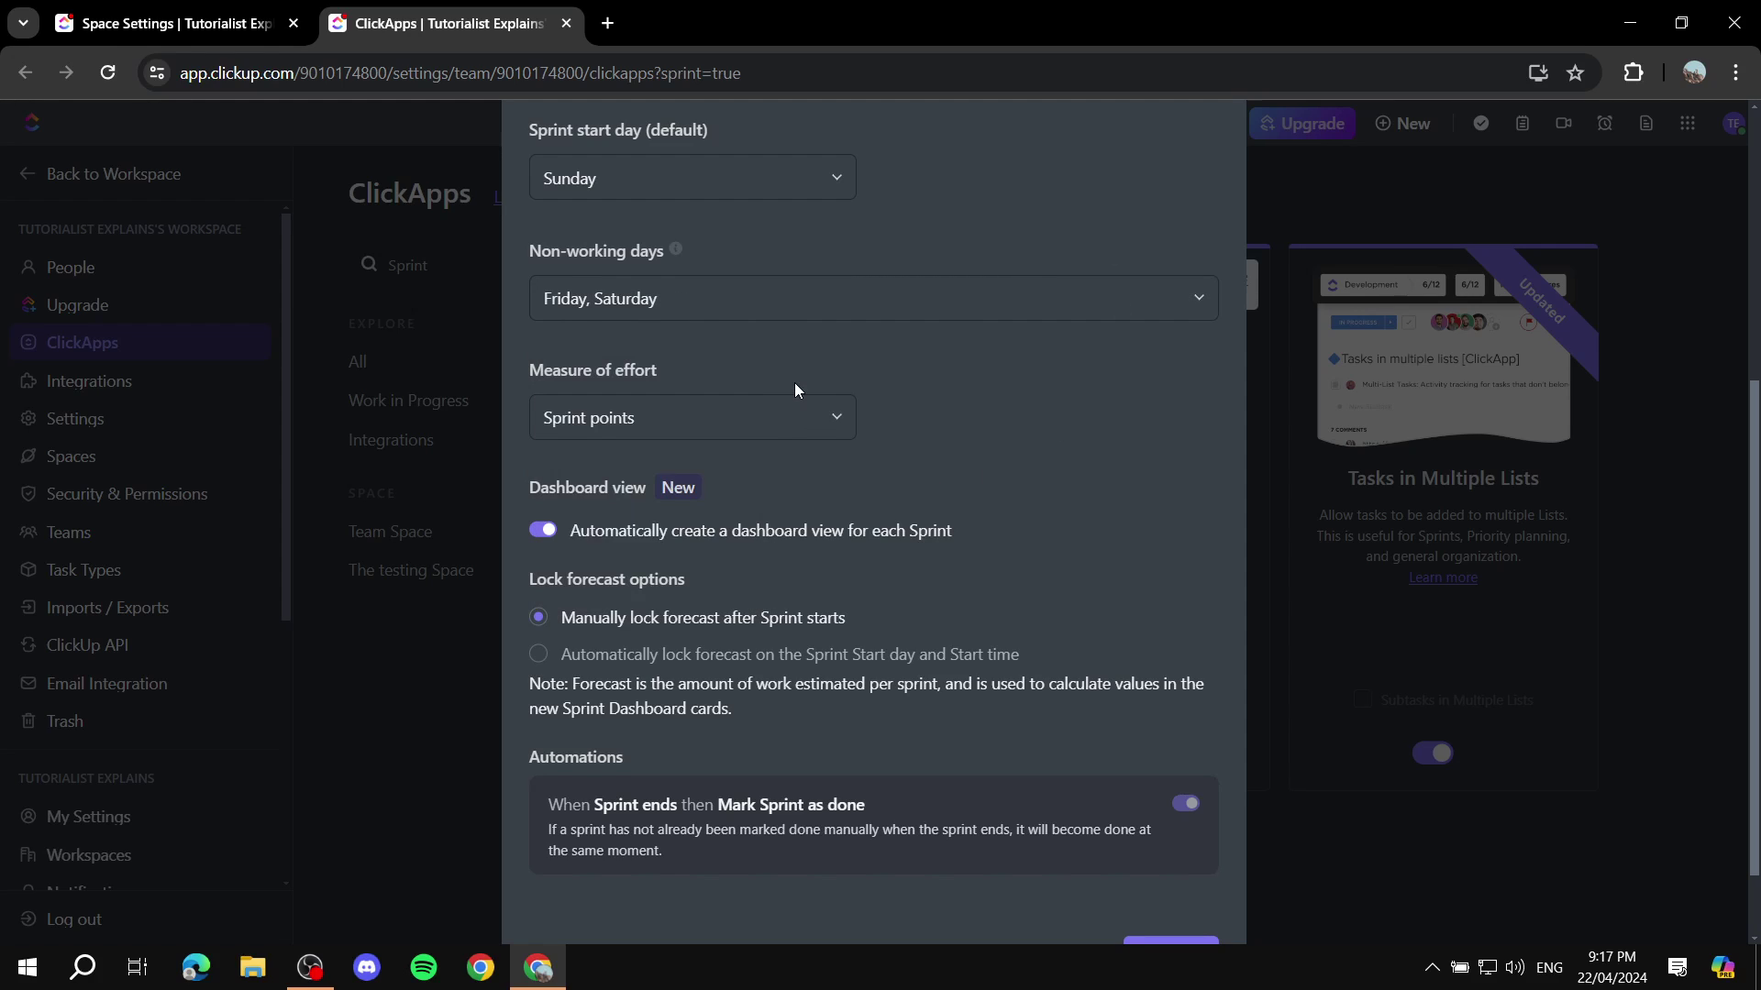
scroll(796, 384, "down", 2)
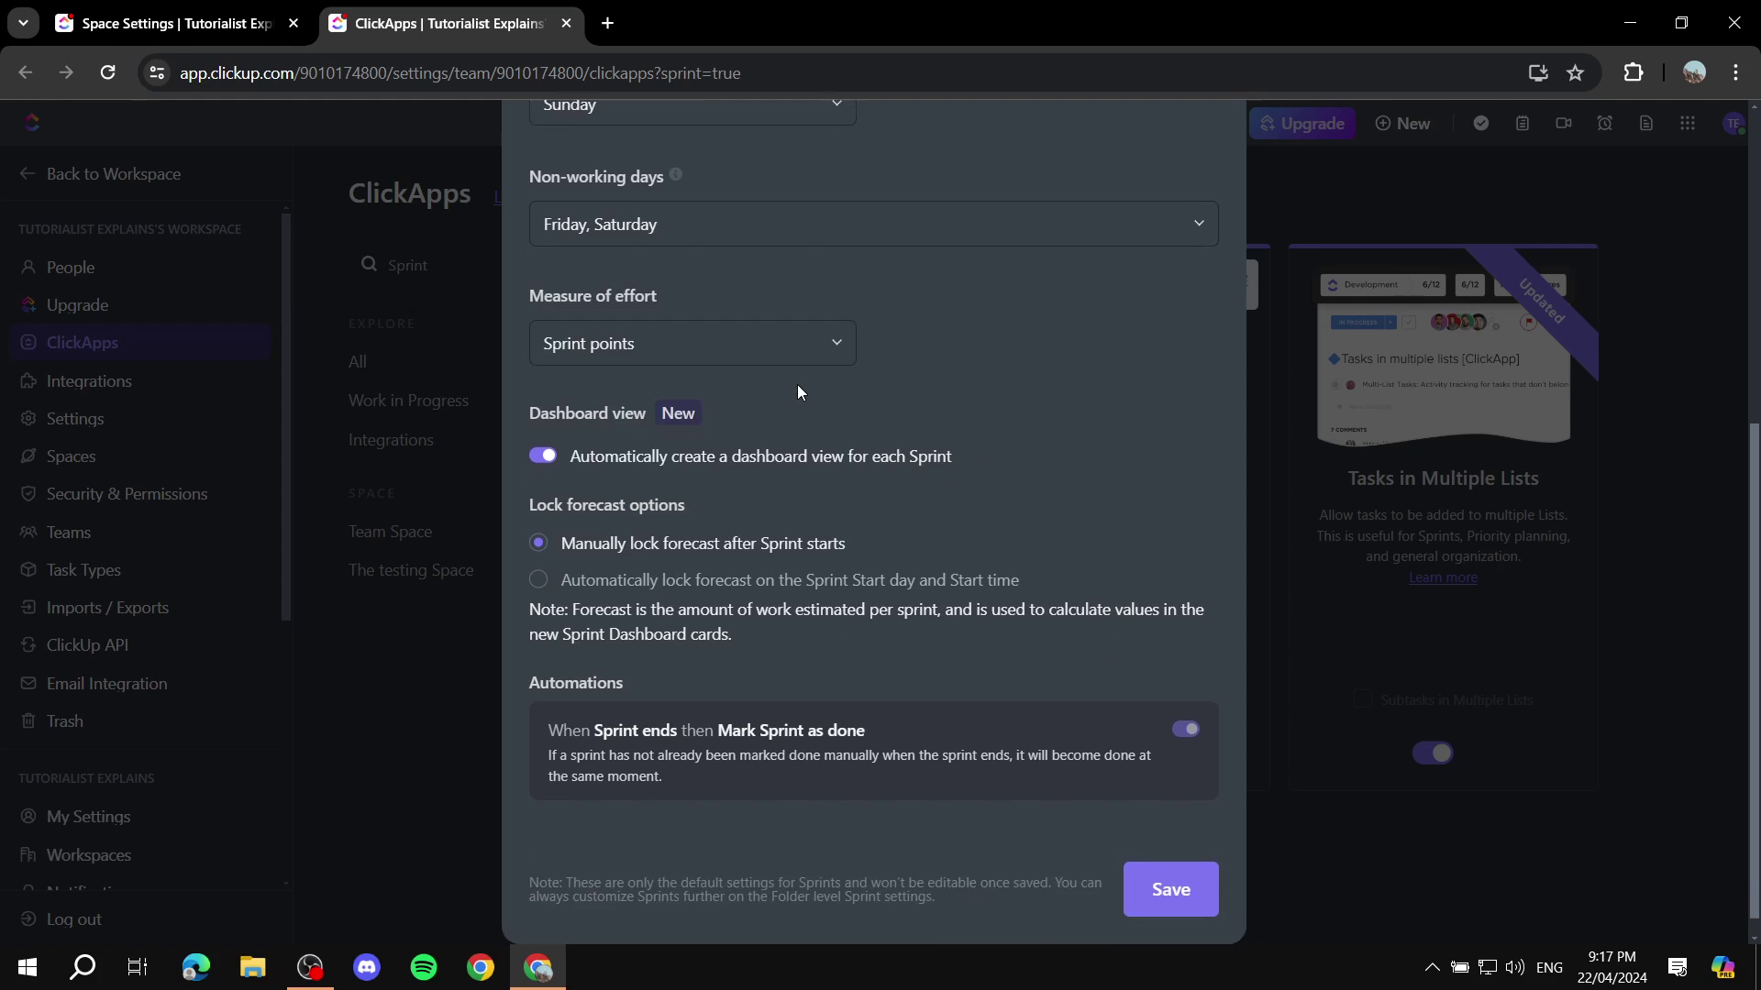
left_click(814, 322)
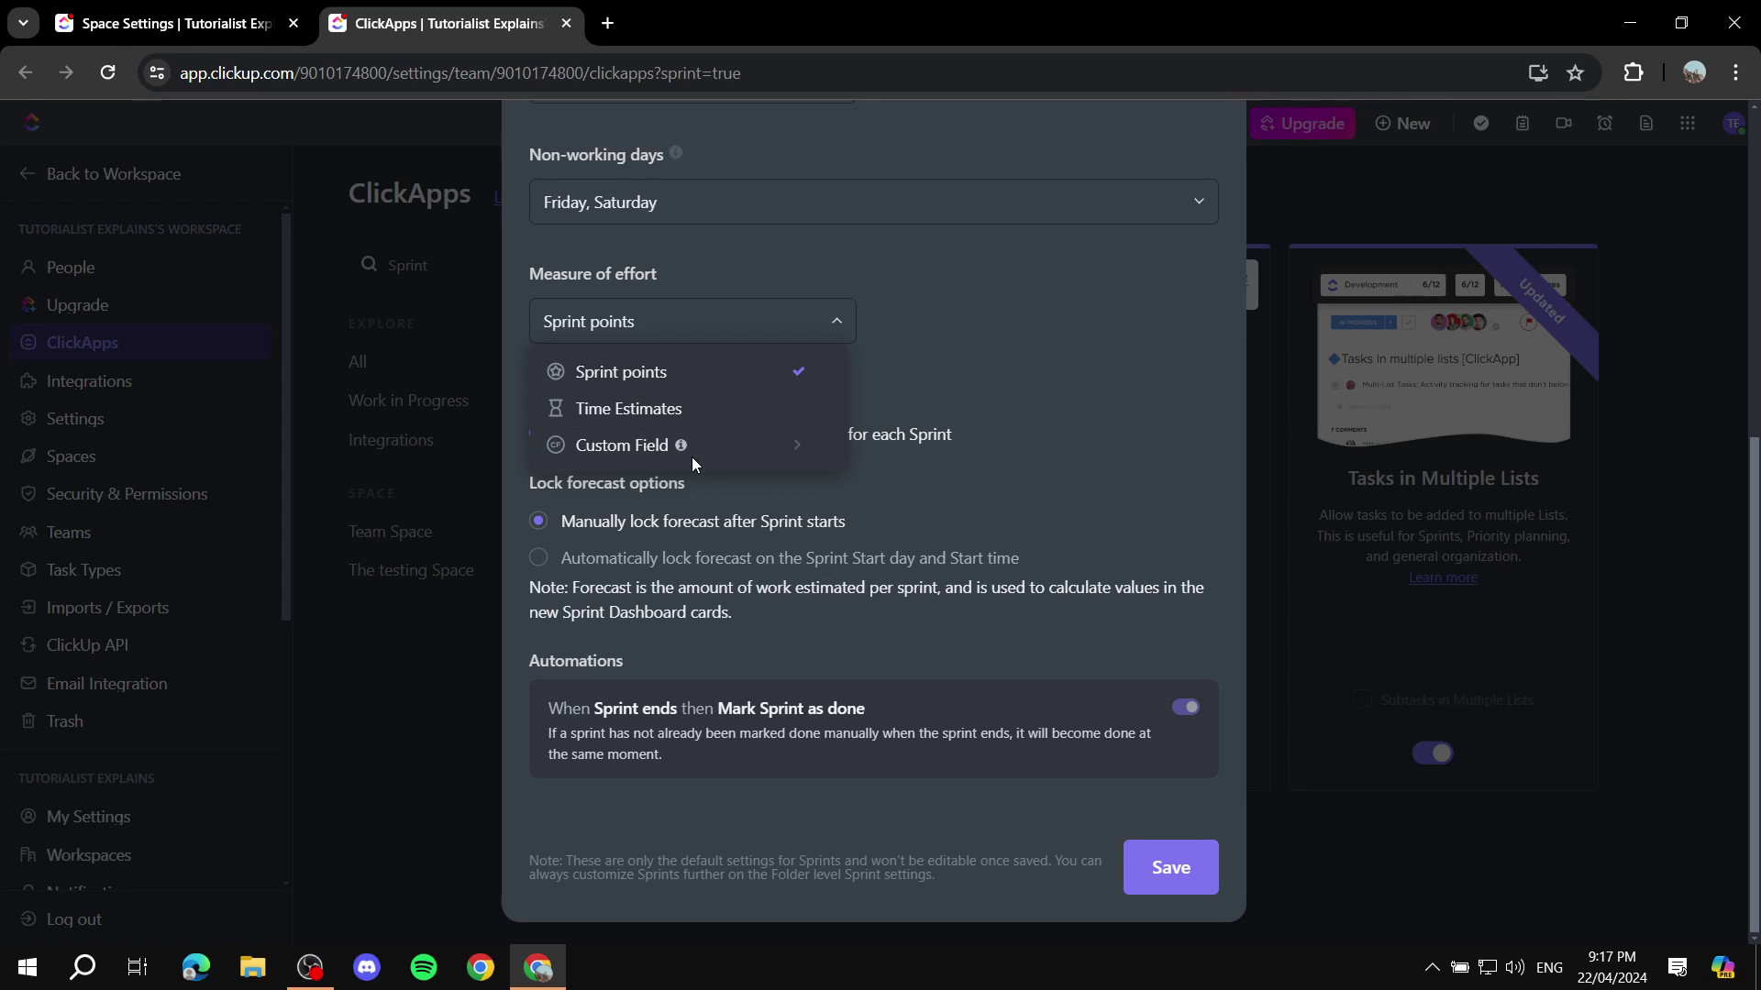
left_click(656, 410)
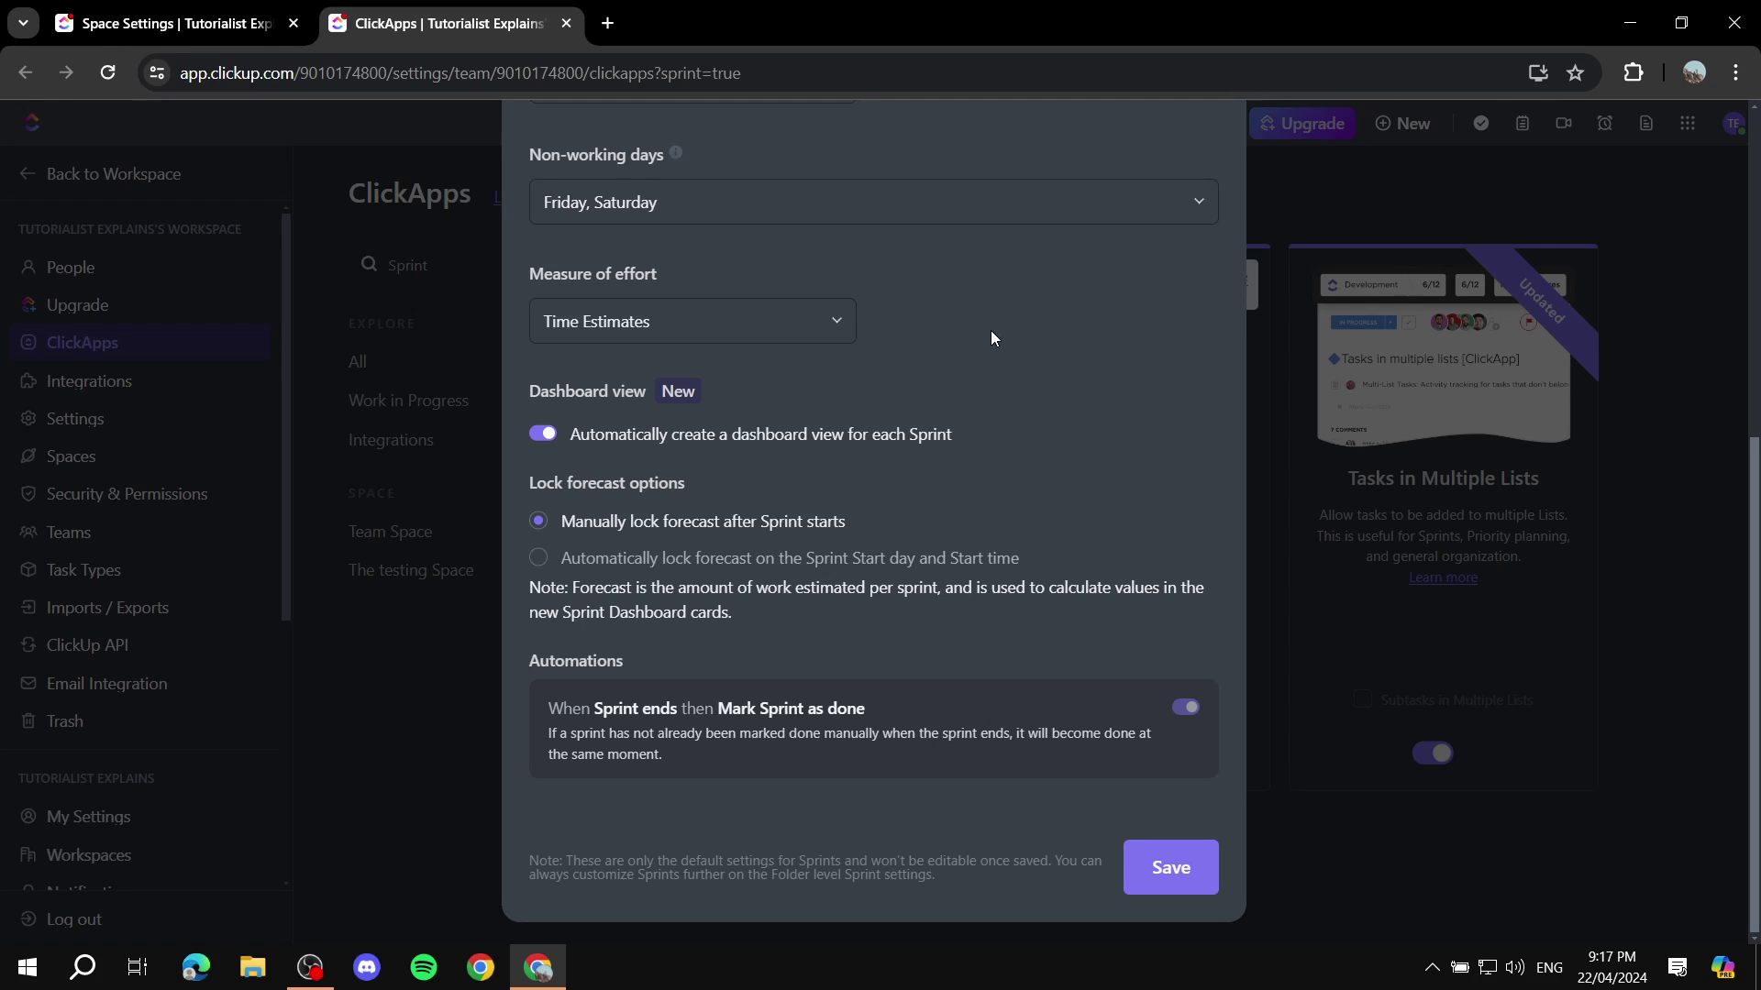
left_click(837, 324)
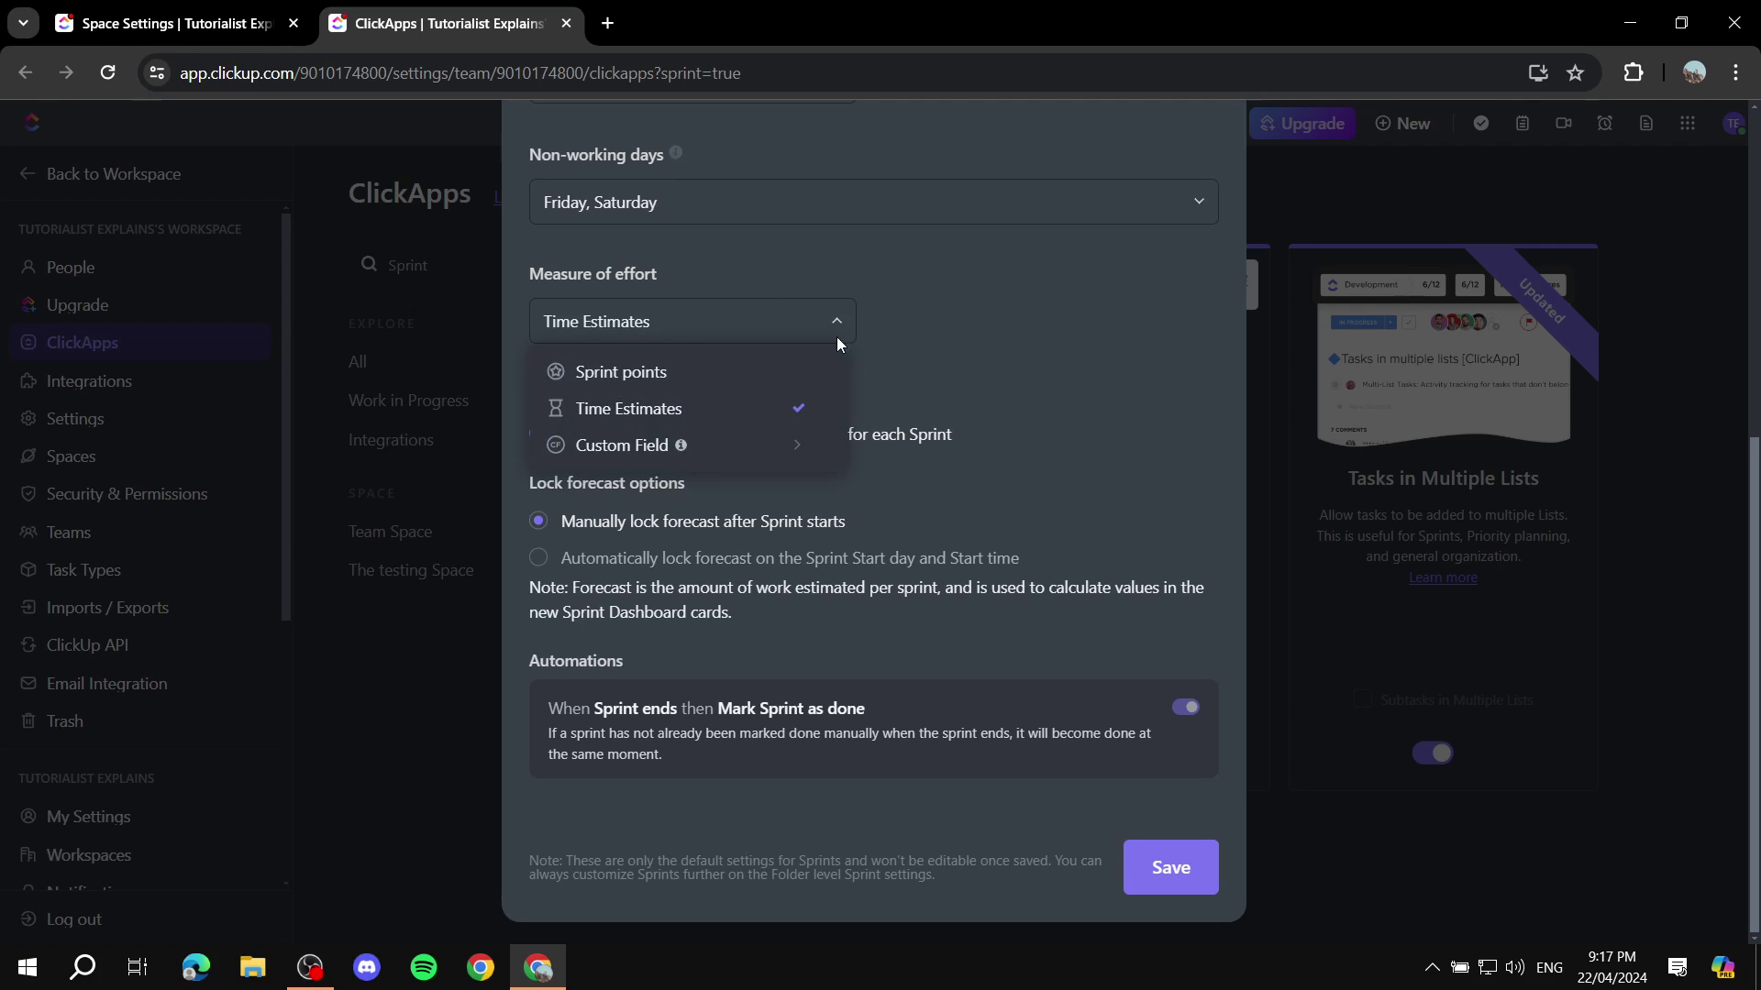
left_click(796, 331)
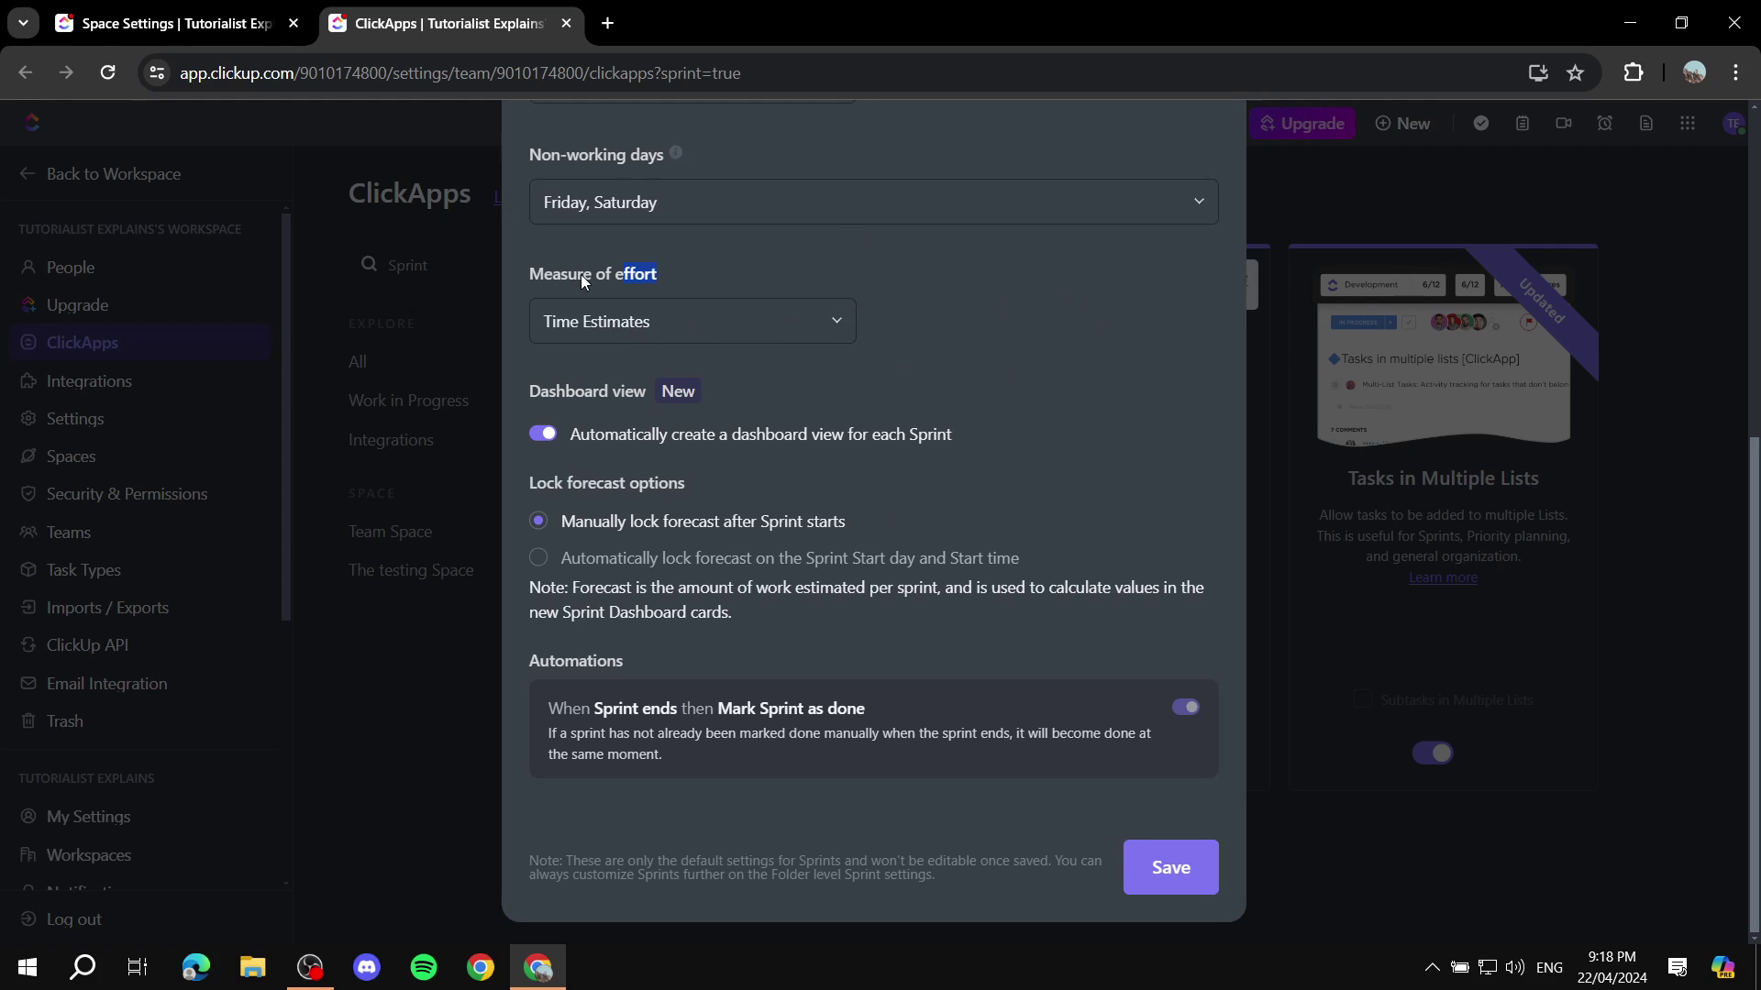
left_click(864, 404)
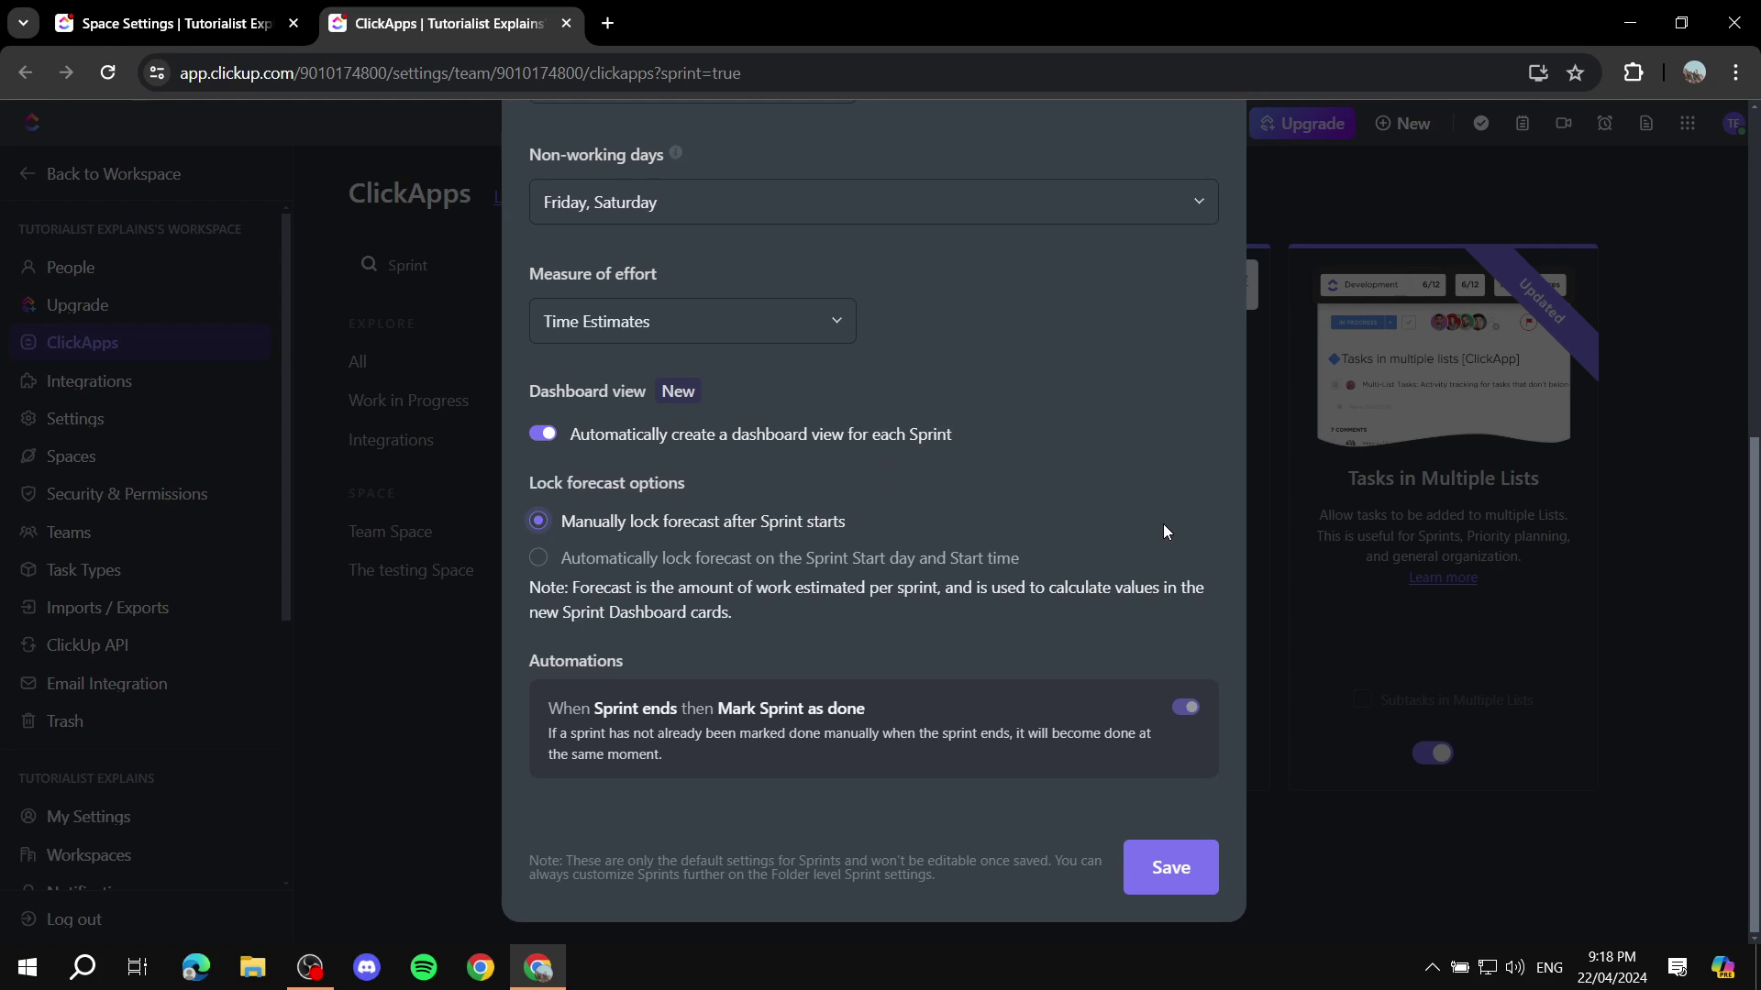
Step: Set Lock forecast to 'Automatically lock forecast on the Sprint Start day and Start time'
left_click(732, 561)
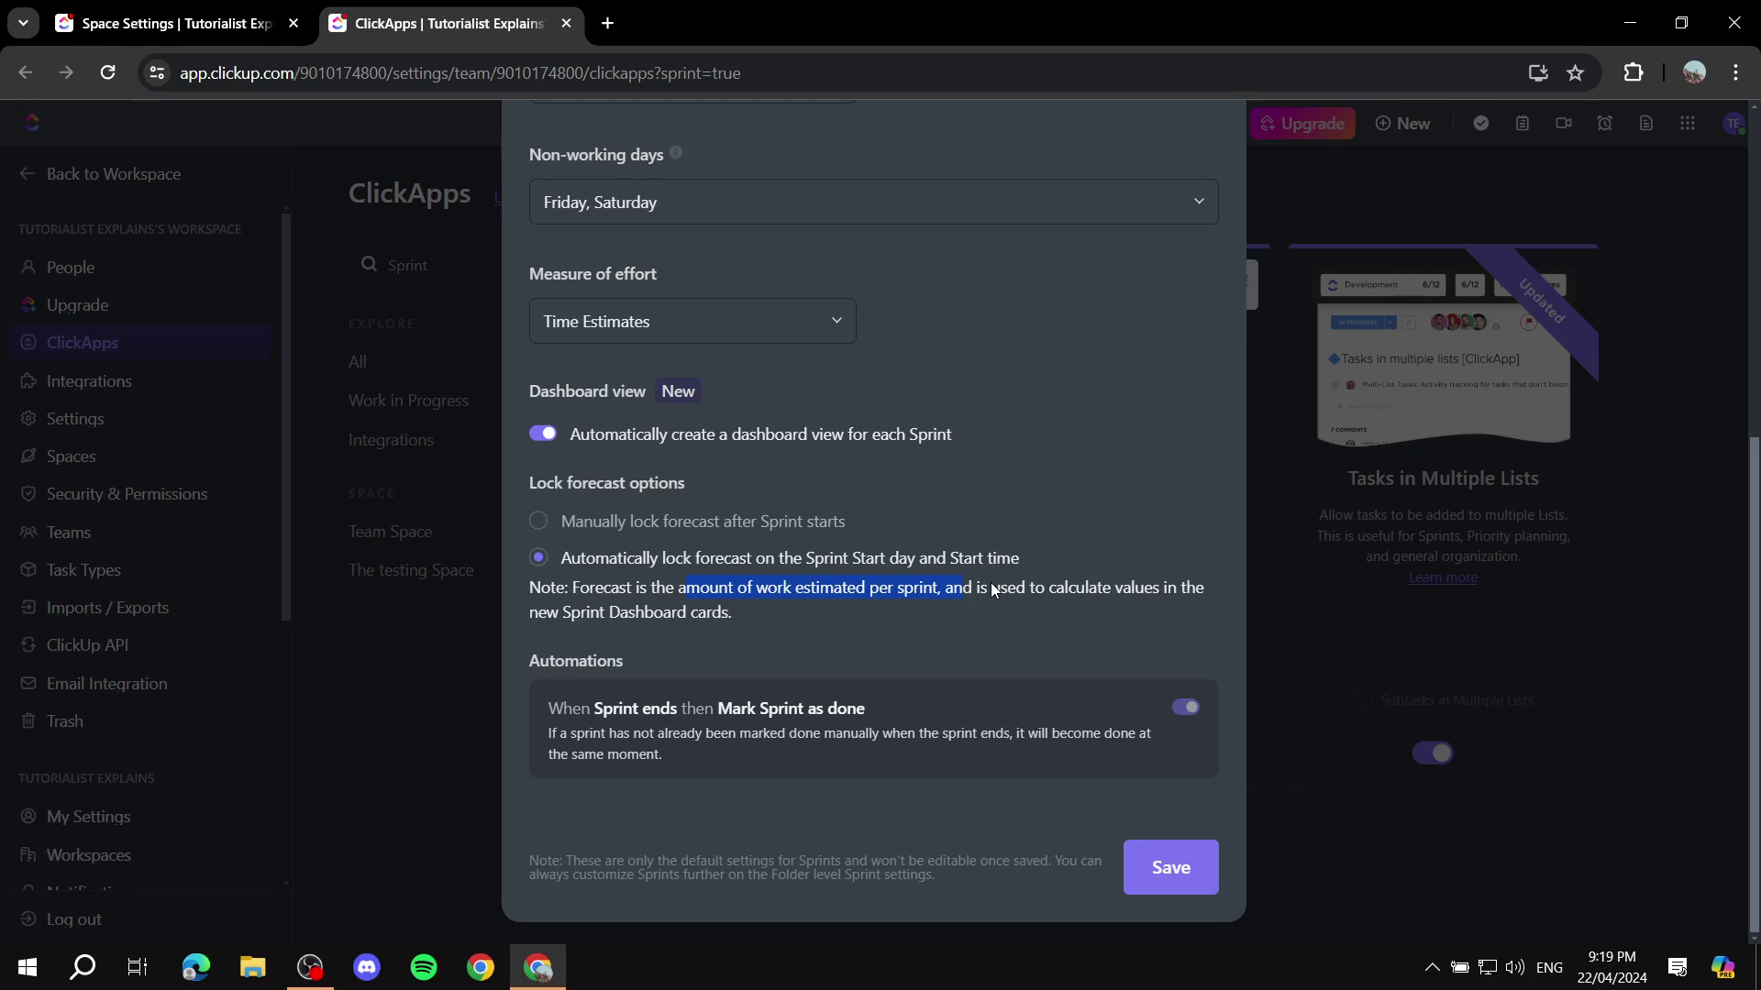
left_click(1061, 468)
left_click(662, 530)
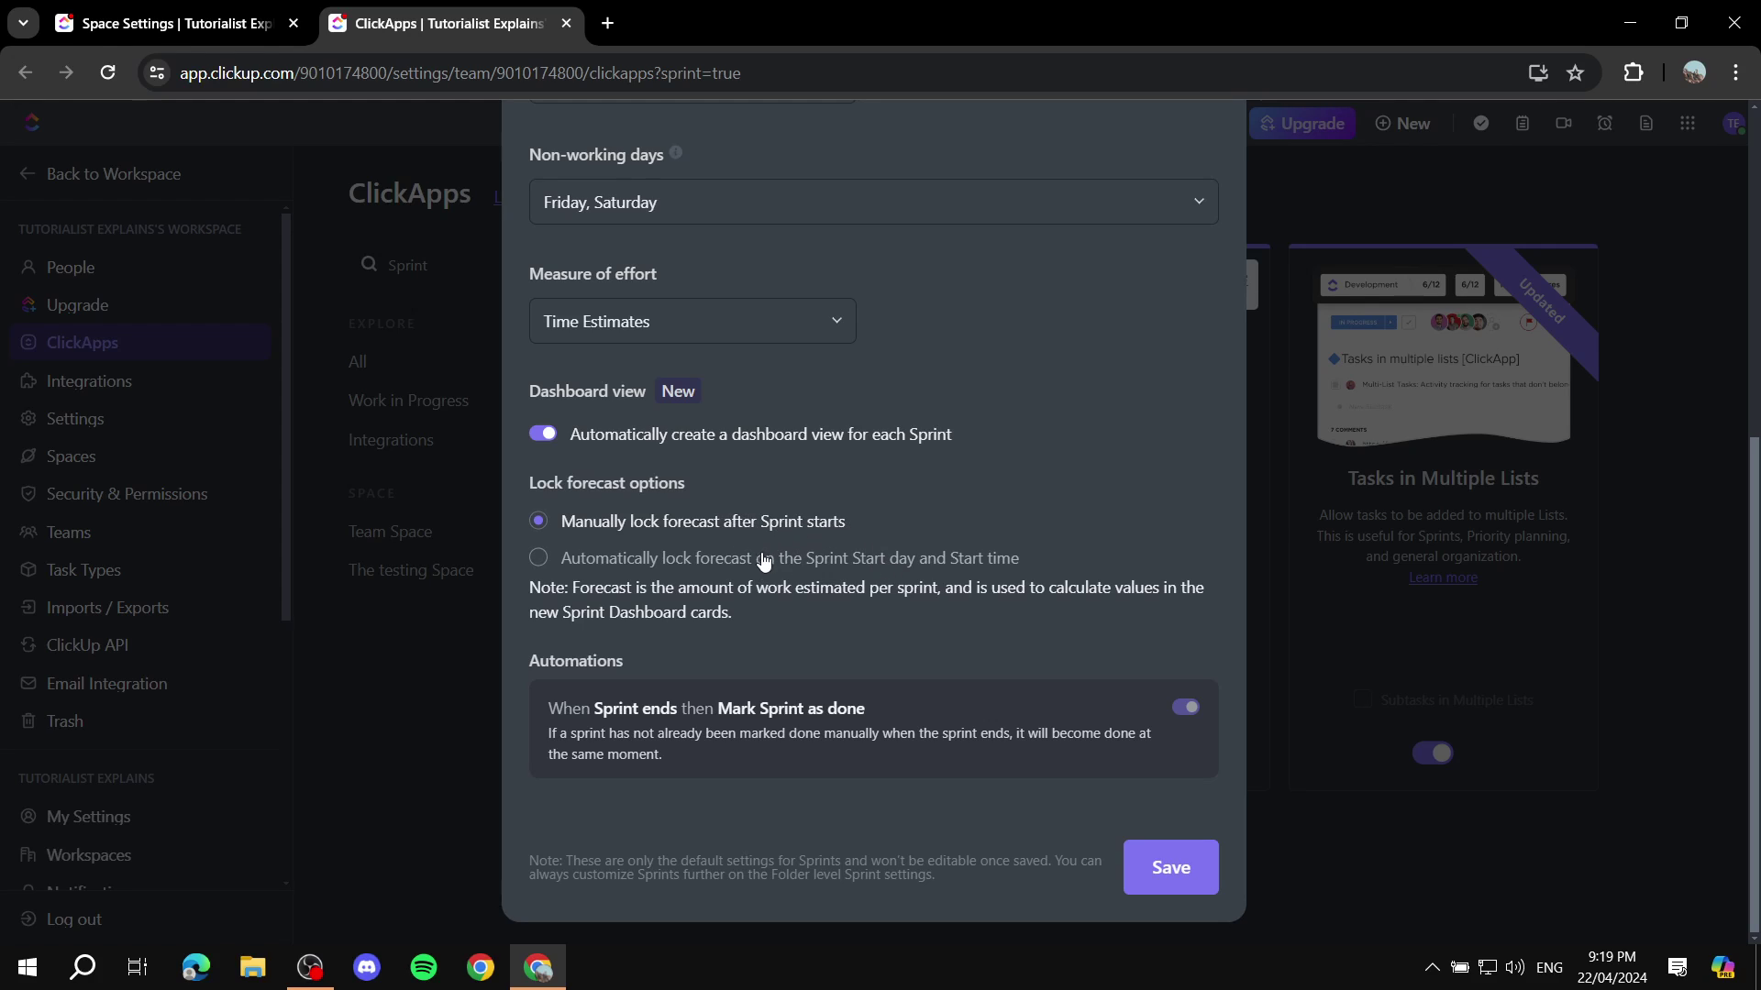
left_click(733, 562)
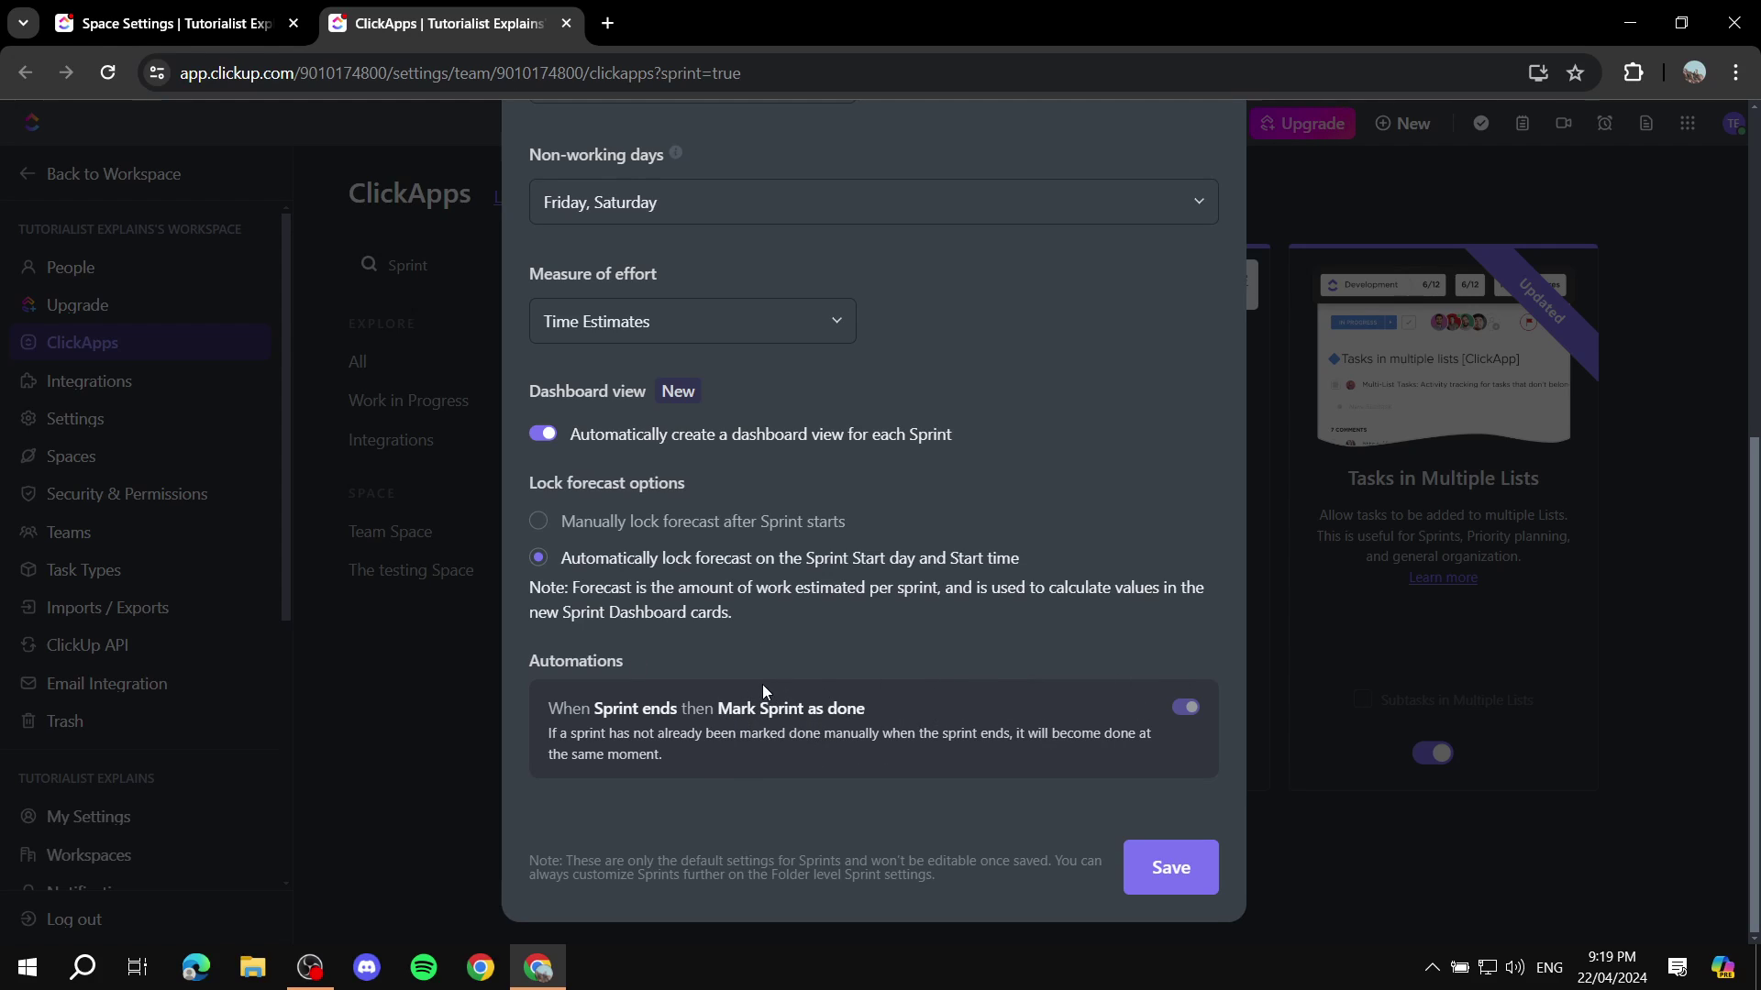
scroll(770, 684, "up", 1)
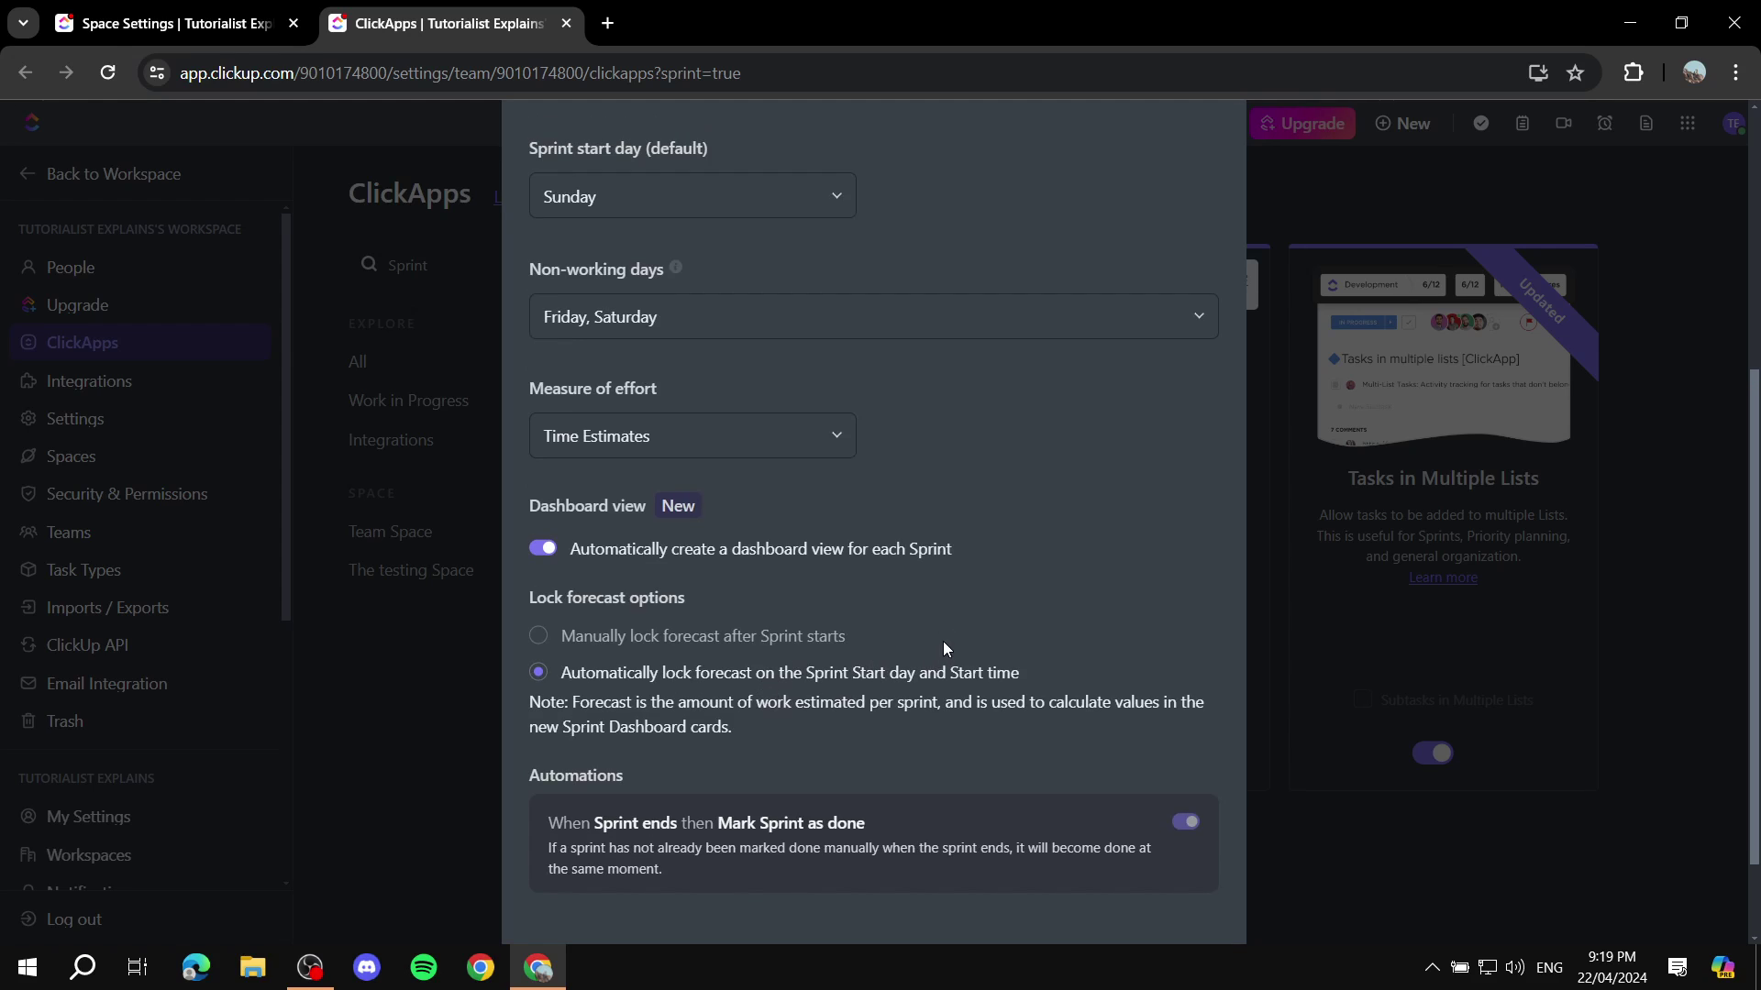
scroll(917, 596, "up", 4)
scroll(893, 552, "down", 5)
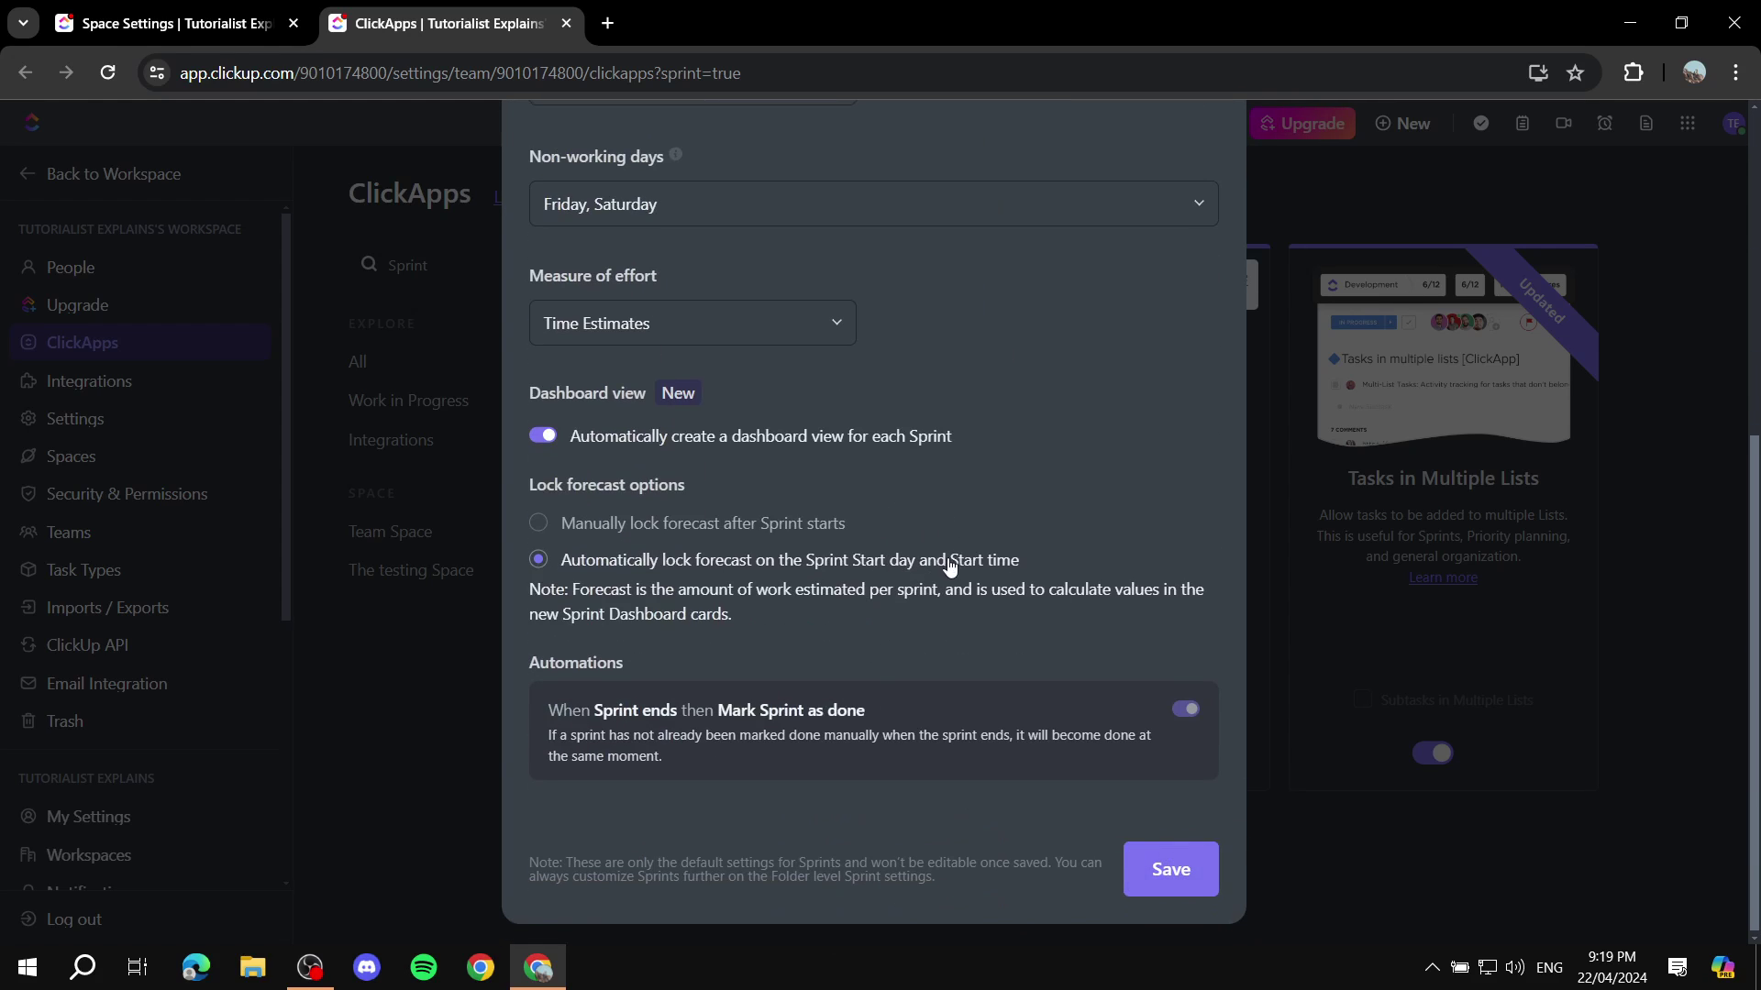
scroll(950, 566, "up", 3)
scroll(904, 466, "up", 2)
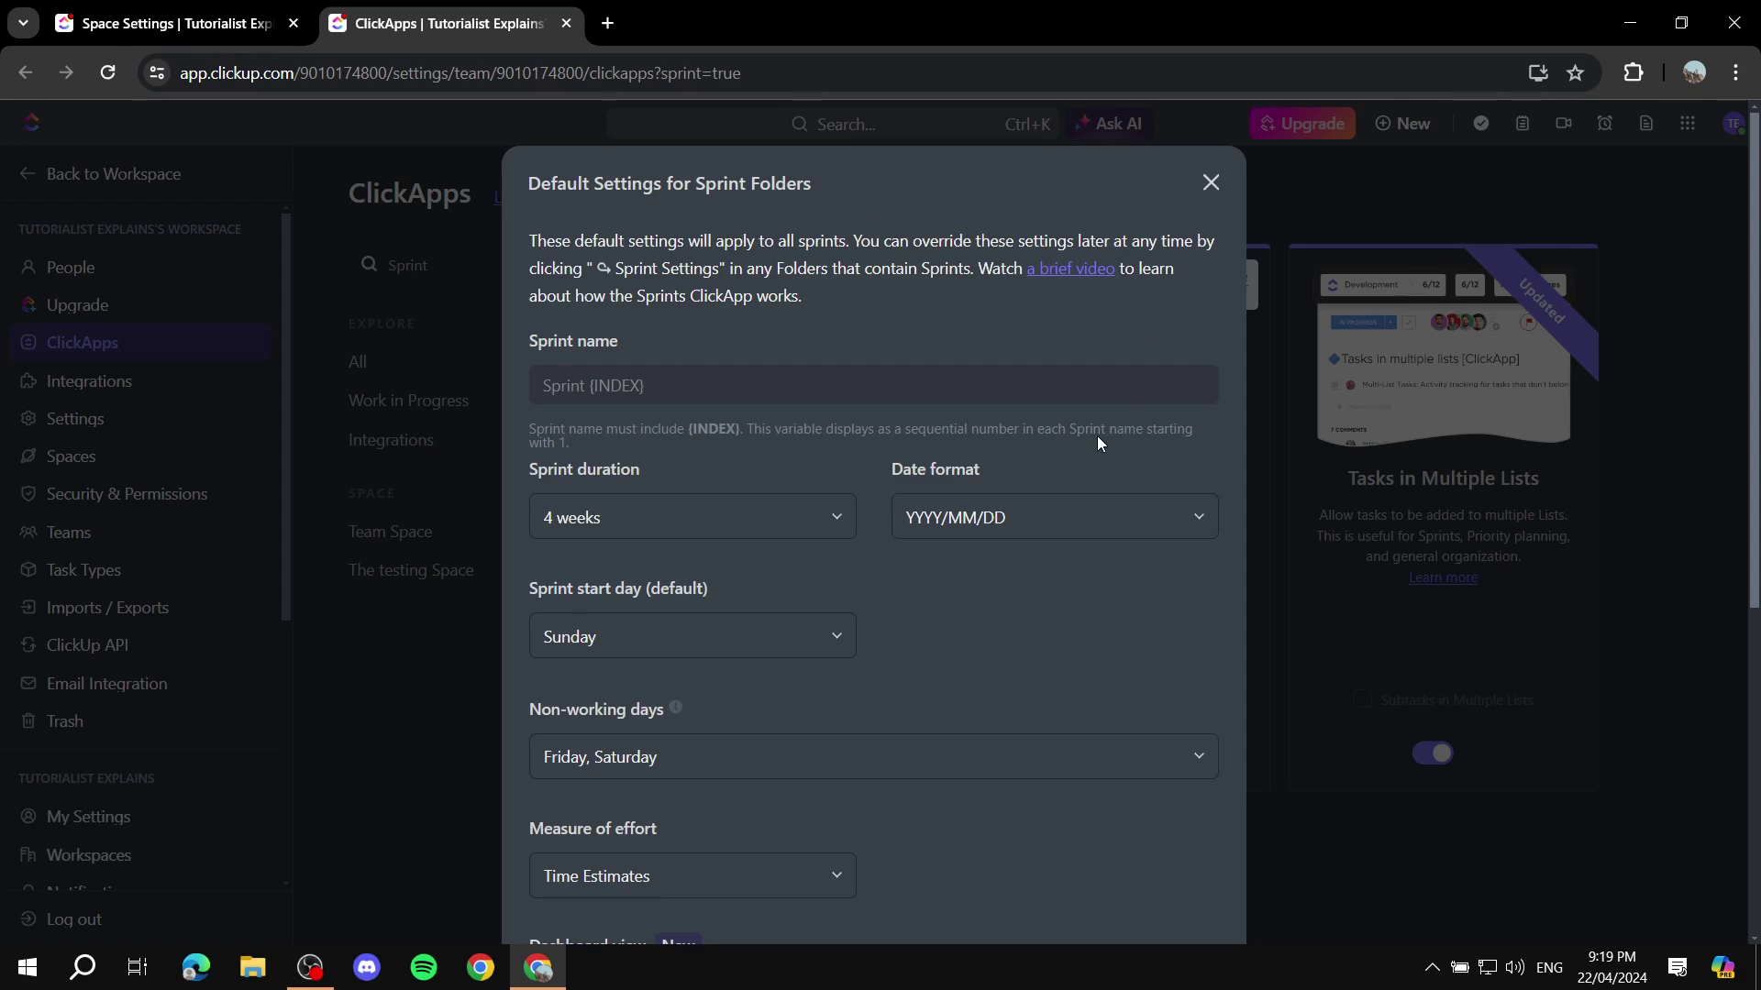
scroll(866, 455, "down", 5)
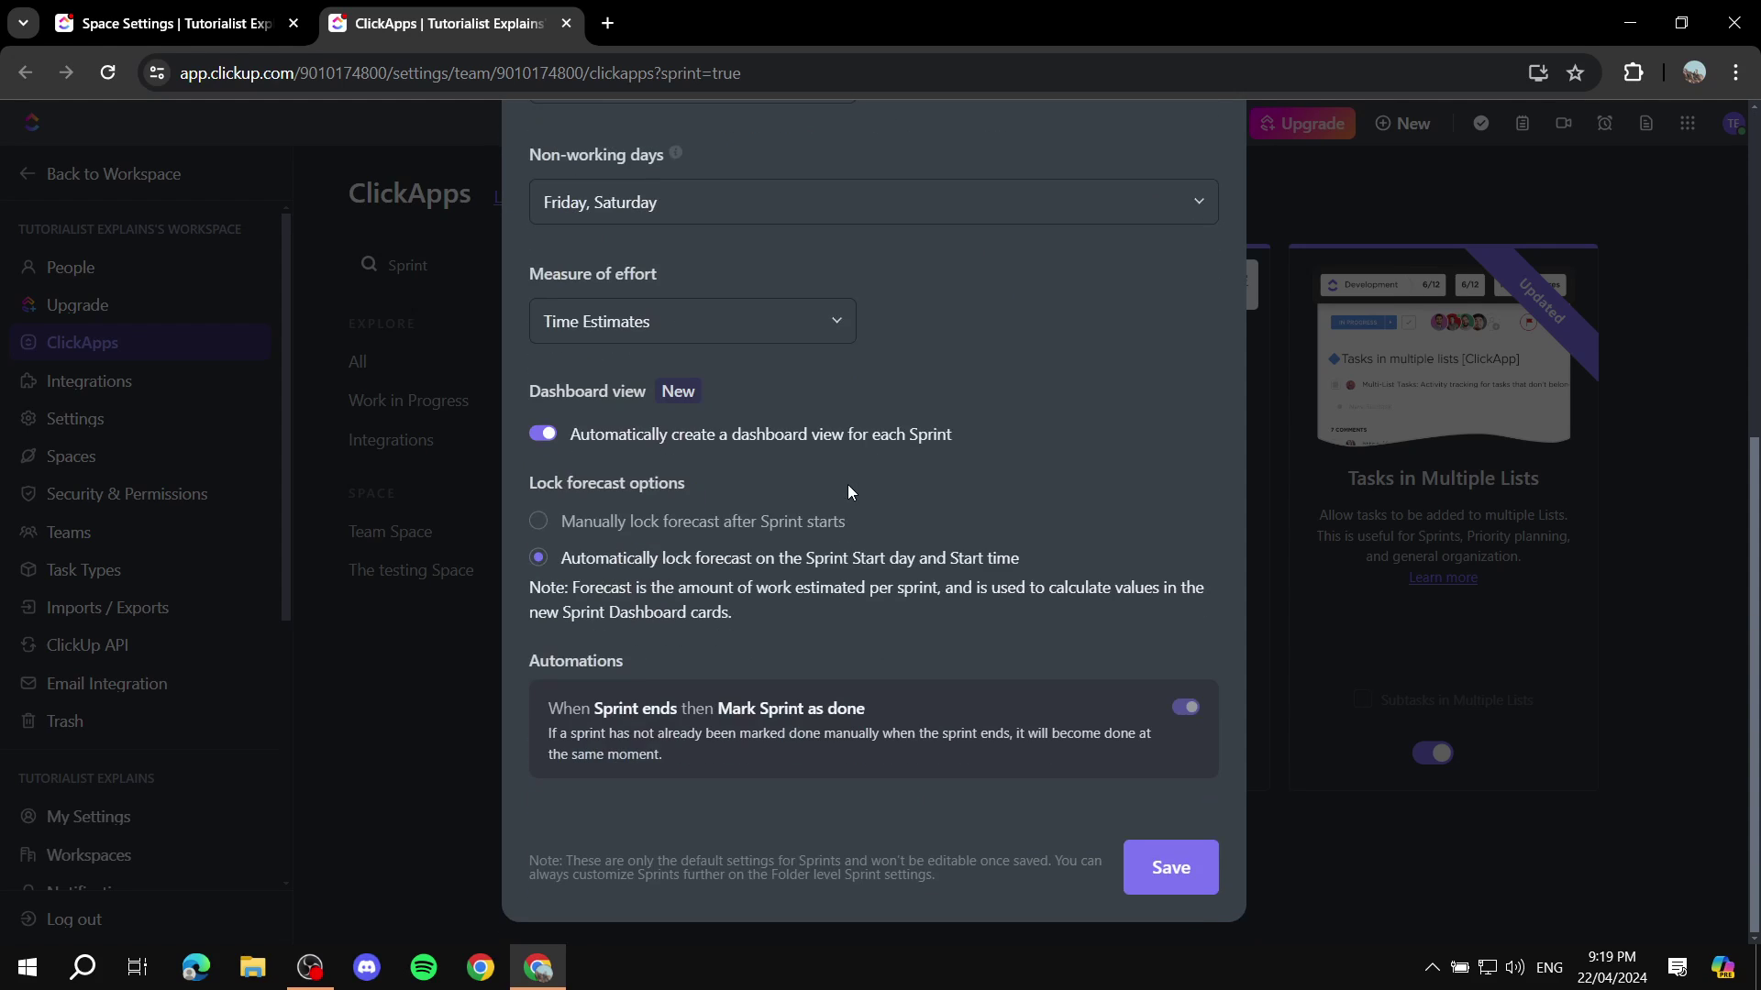
Step: Save the sprint defaults and confirm Sprints is enabled for 1 Space
left_click(1196, 868)
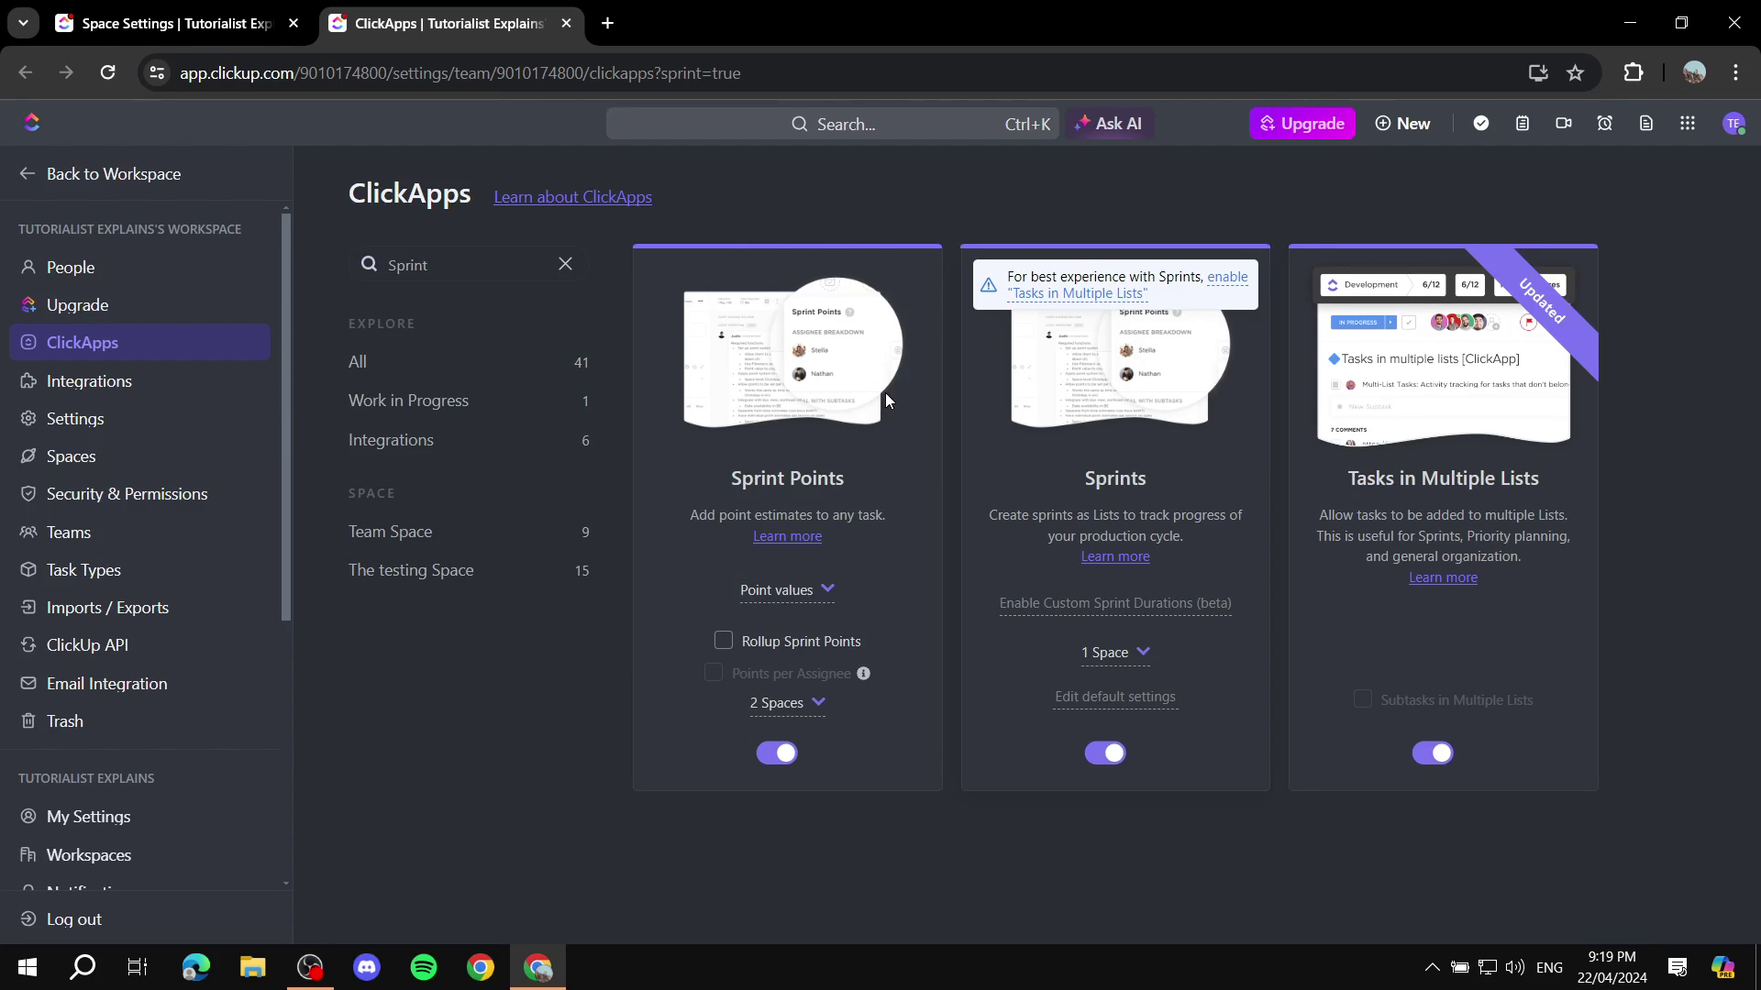
scroll(136, 587, "down", 5)
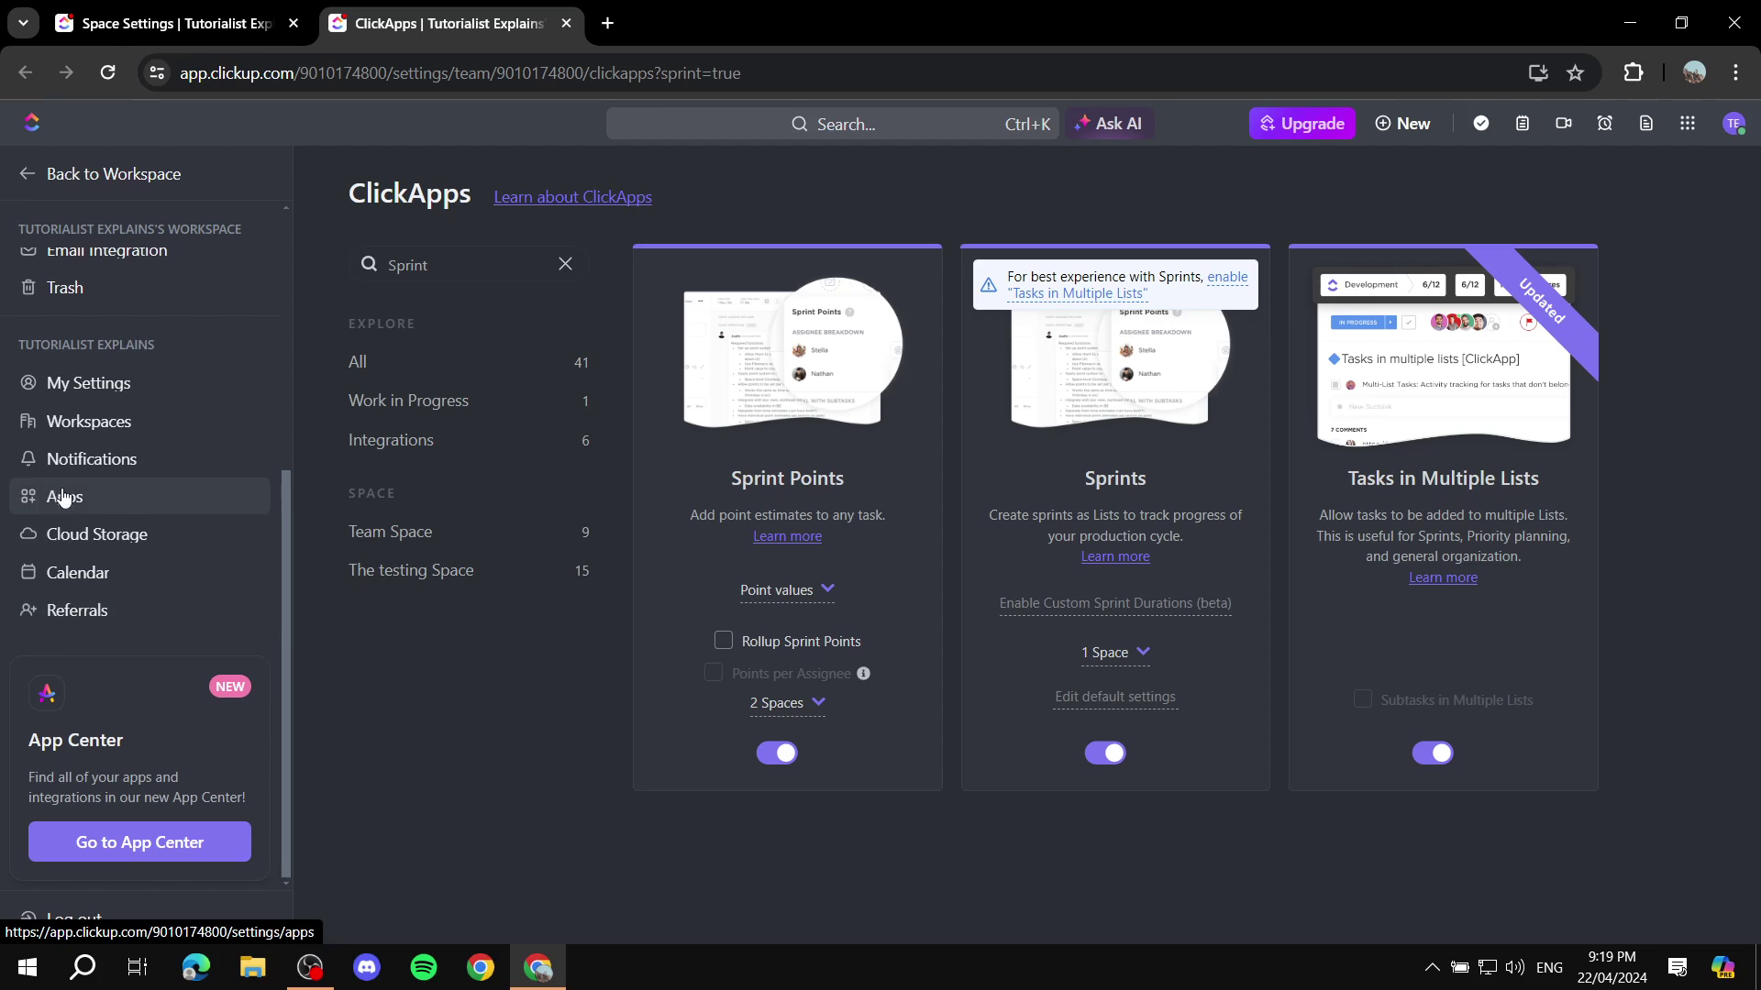
scroll(69, 550, "up", 5)
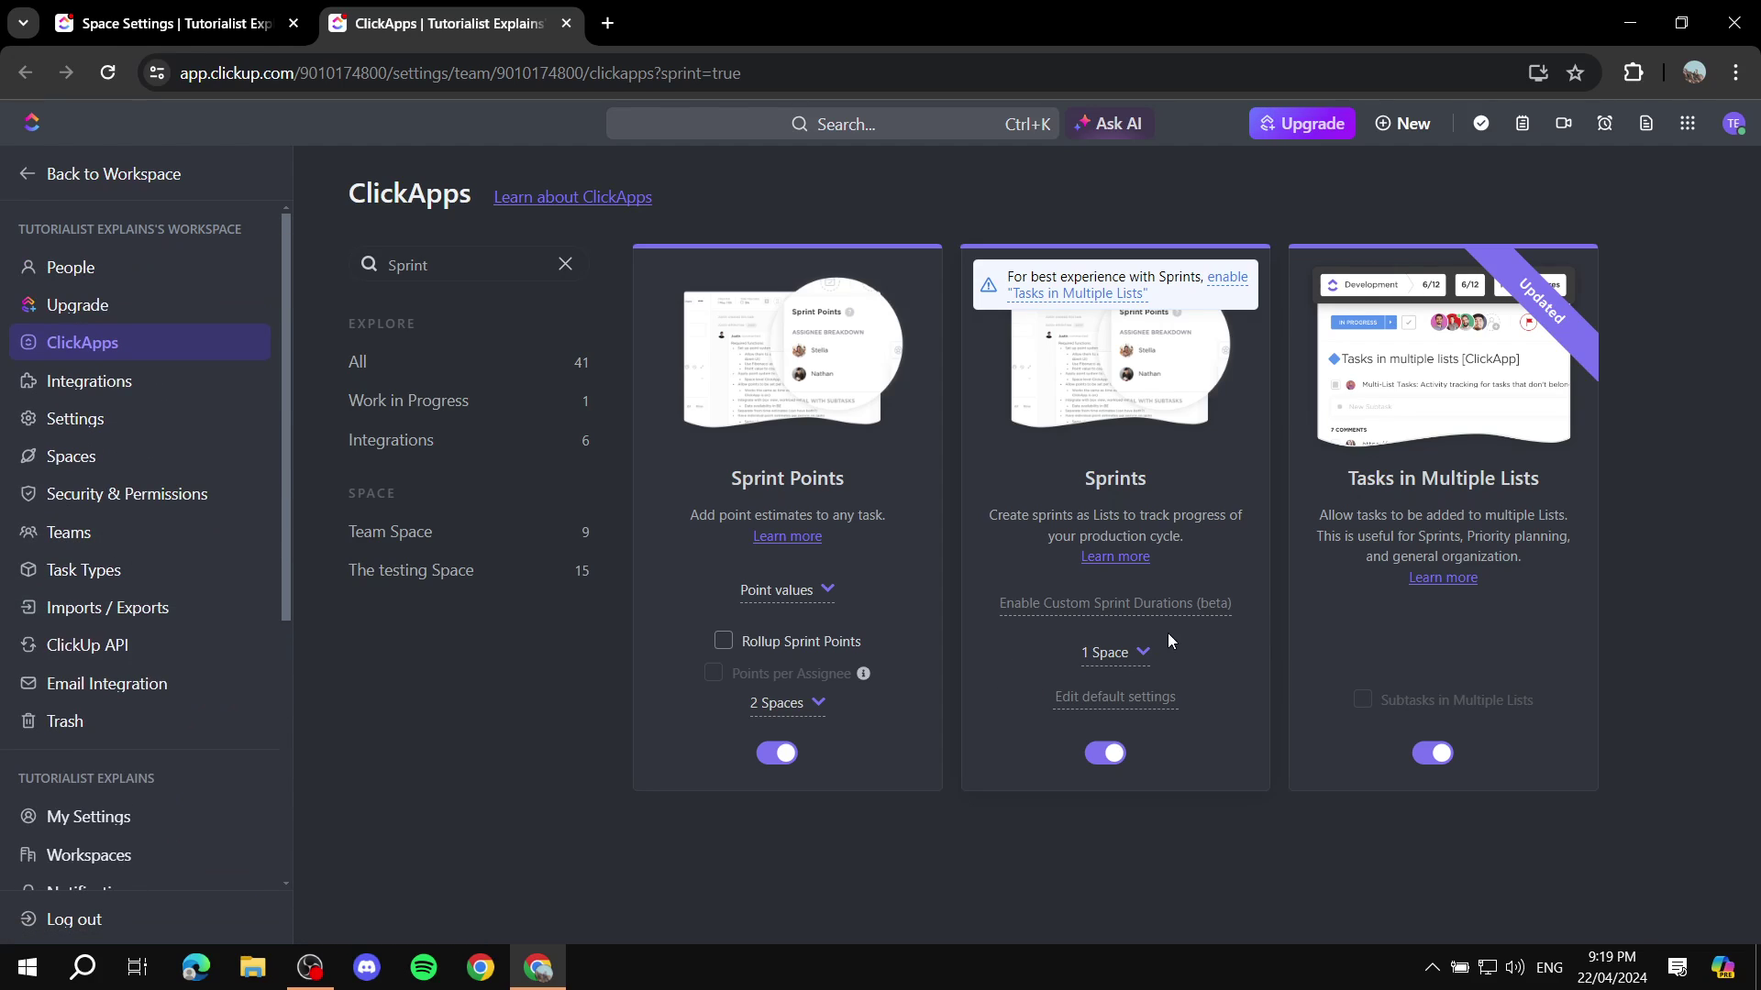
left_click(1125, 655)
left_click(1124, 652)
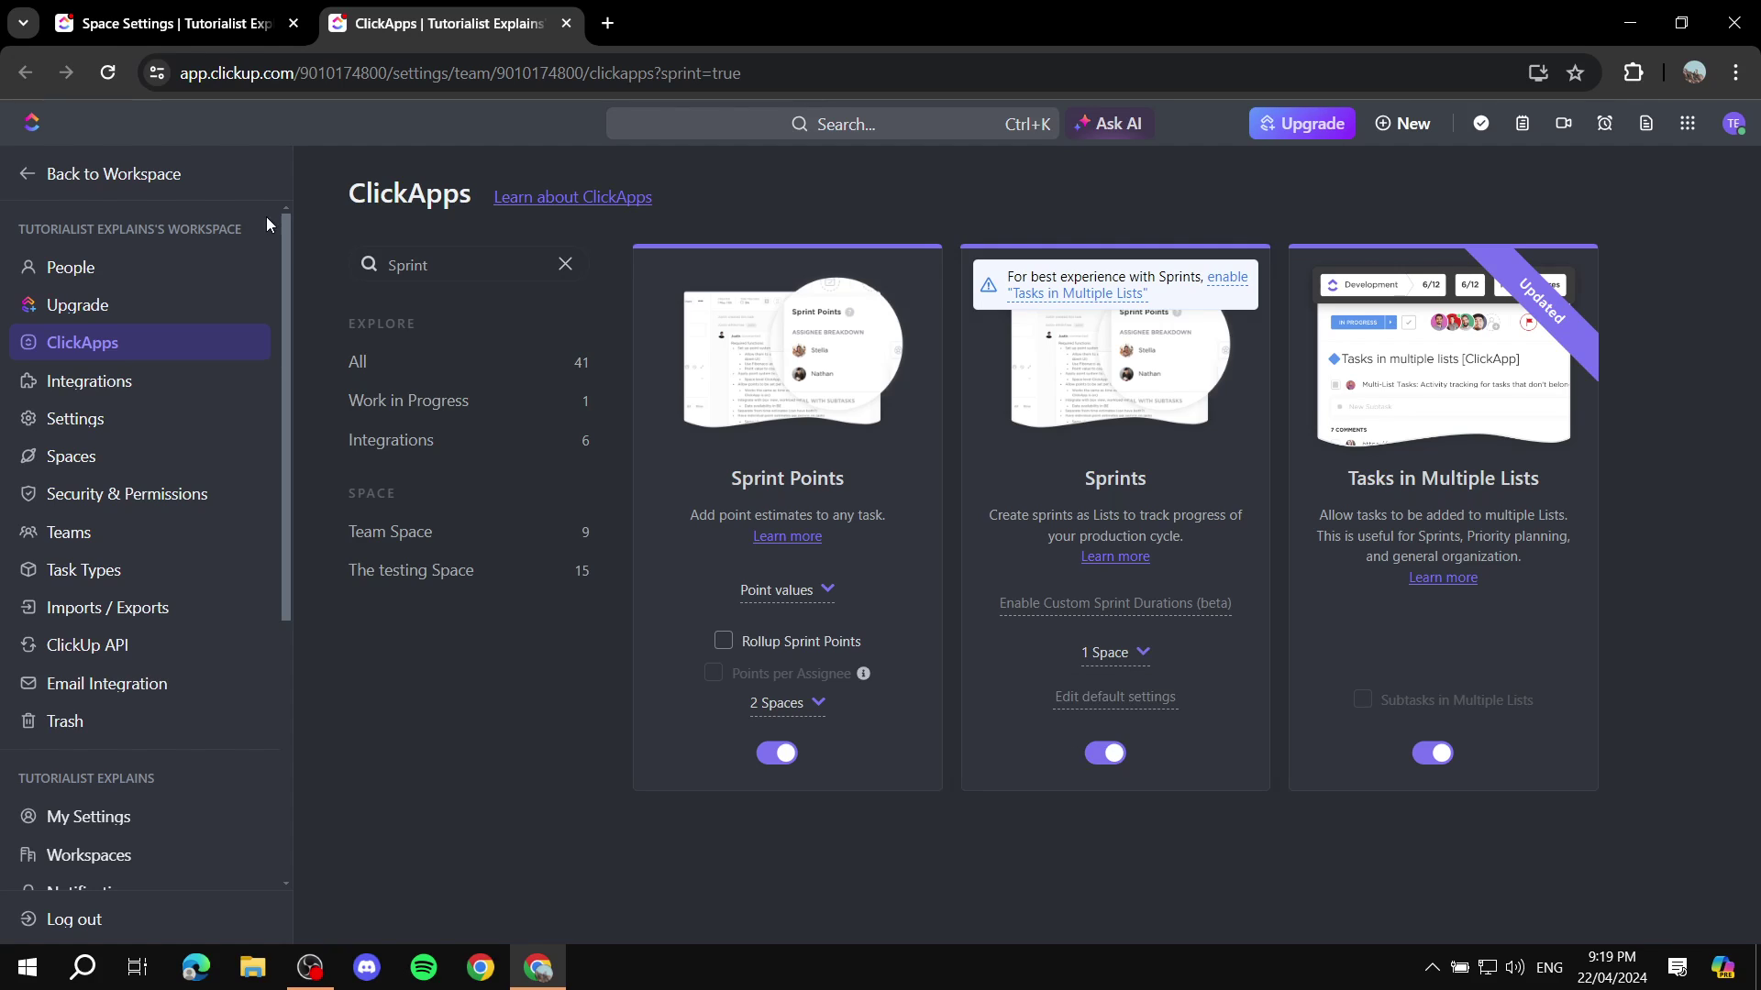
Step: From the workspace, start adding sprints to the Testing out folder
left_click(101, 173)
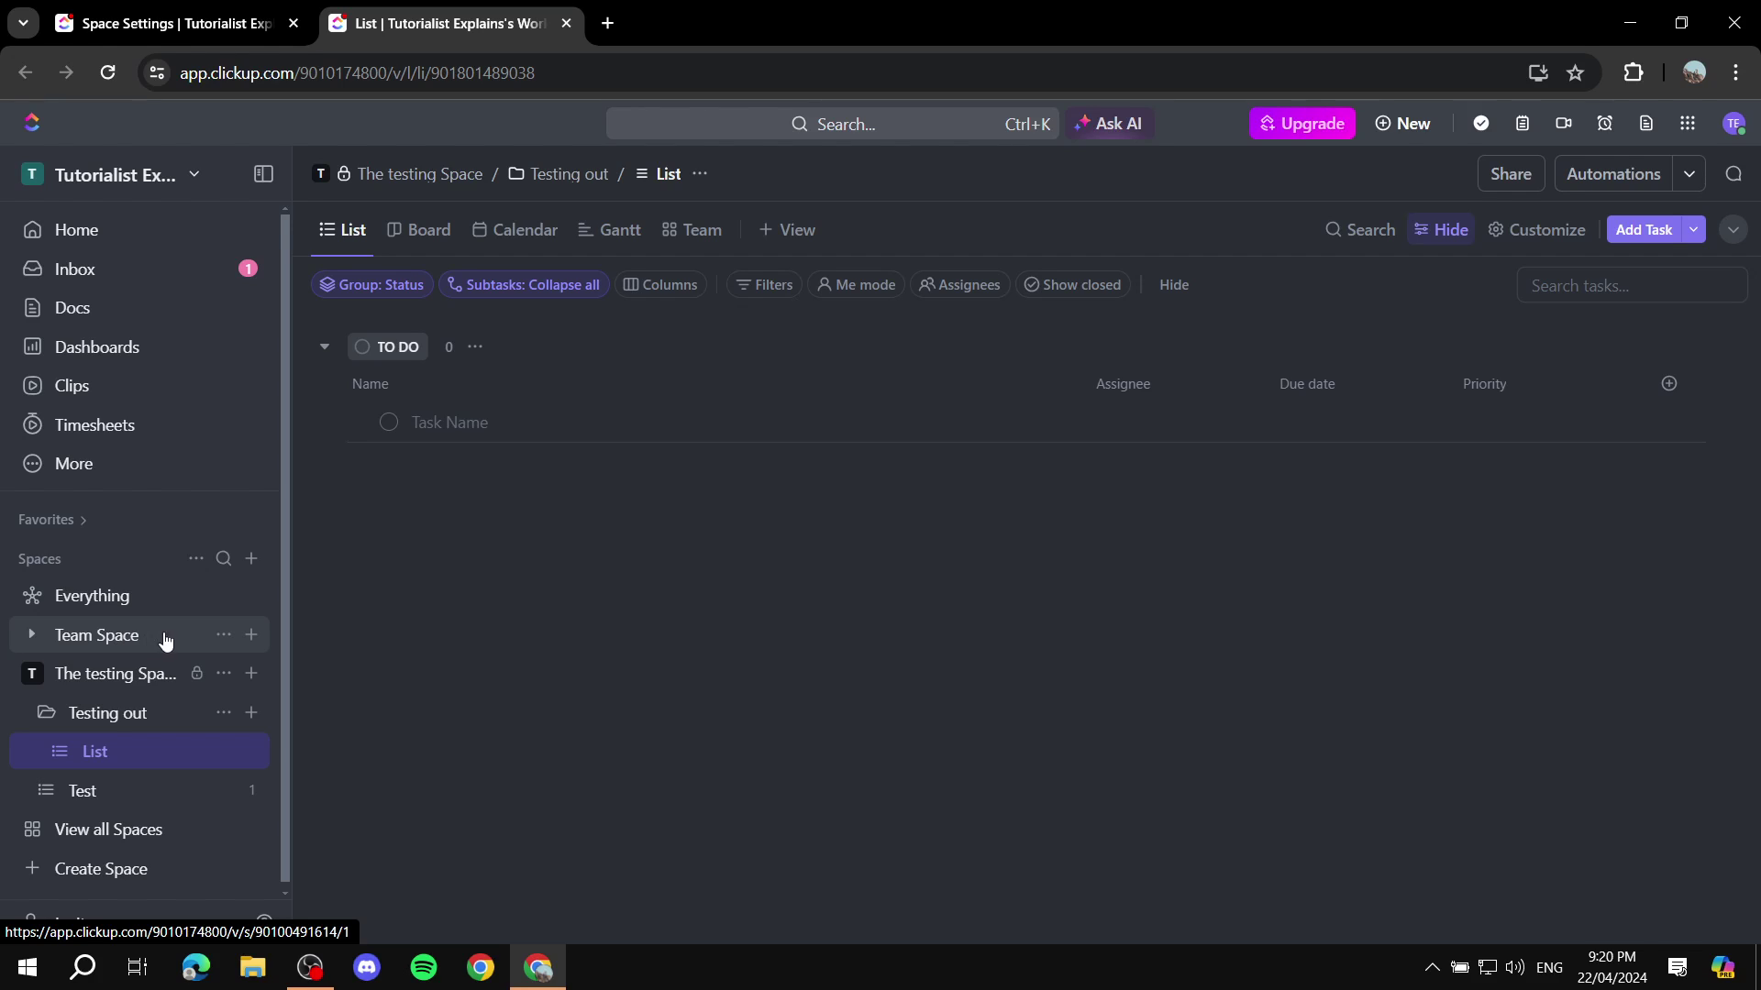
left_click(250, 713)
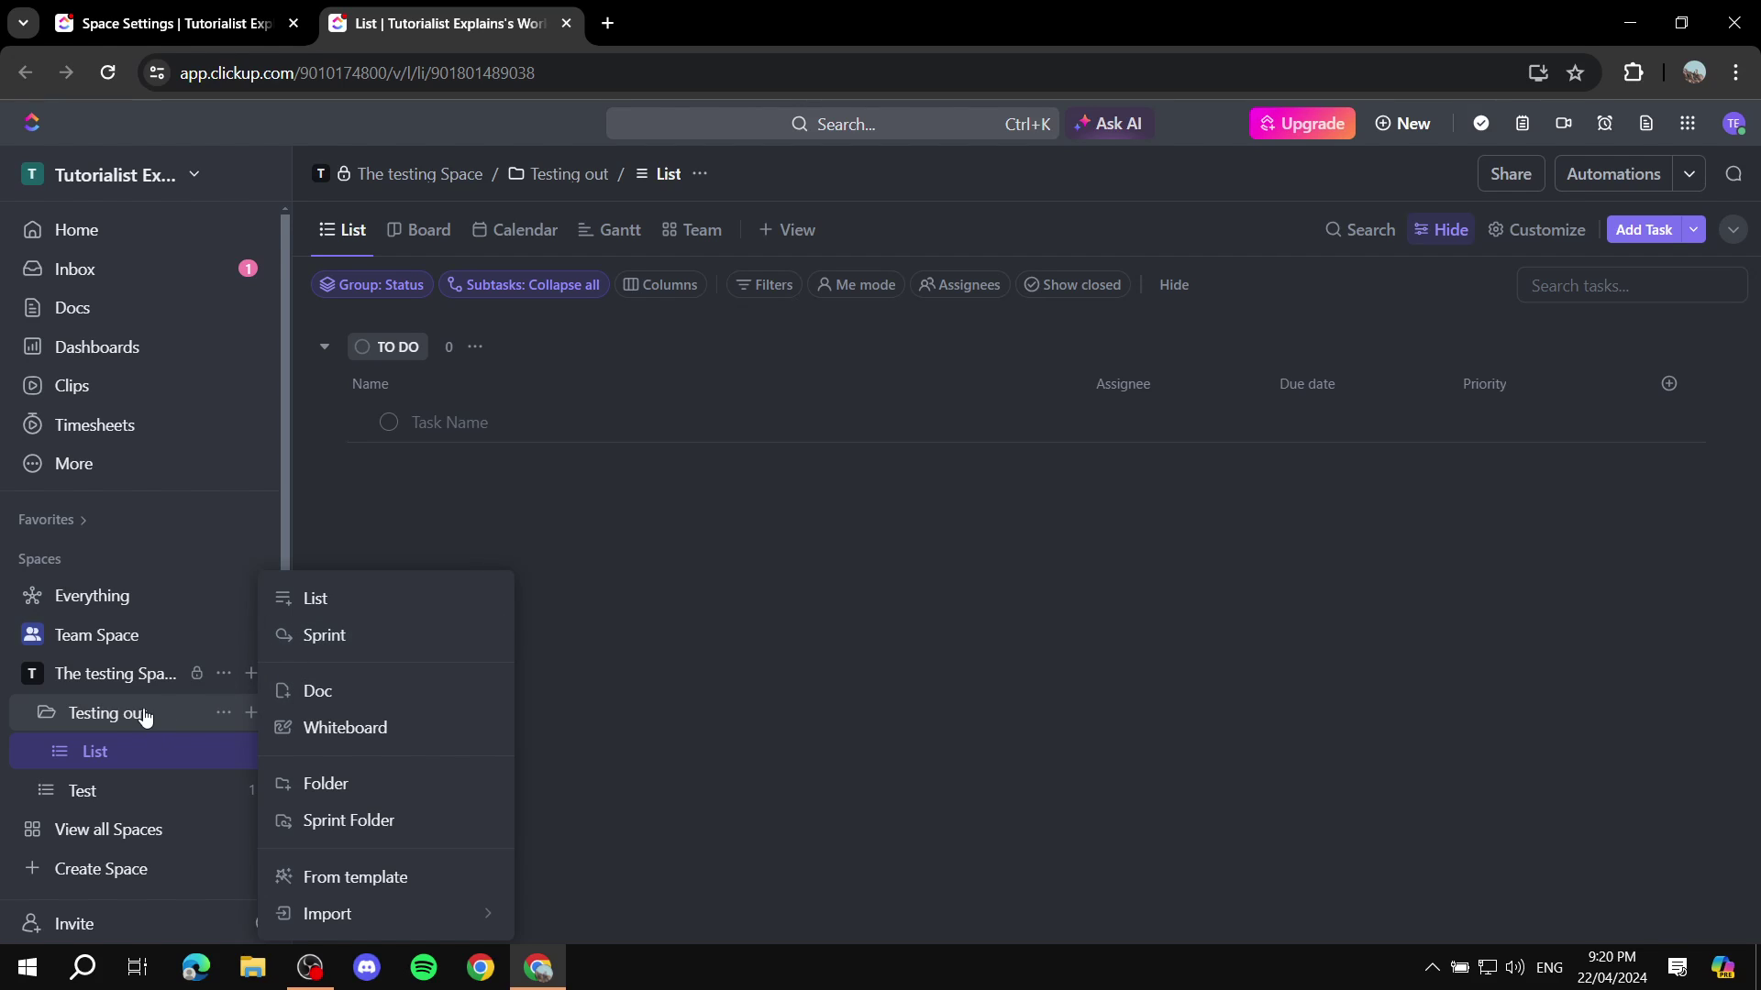
left_click(250, 674)
left_click(250, 674)
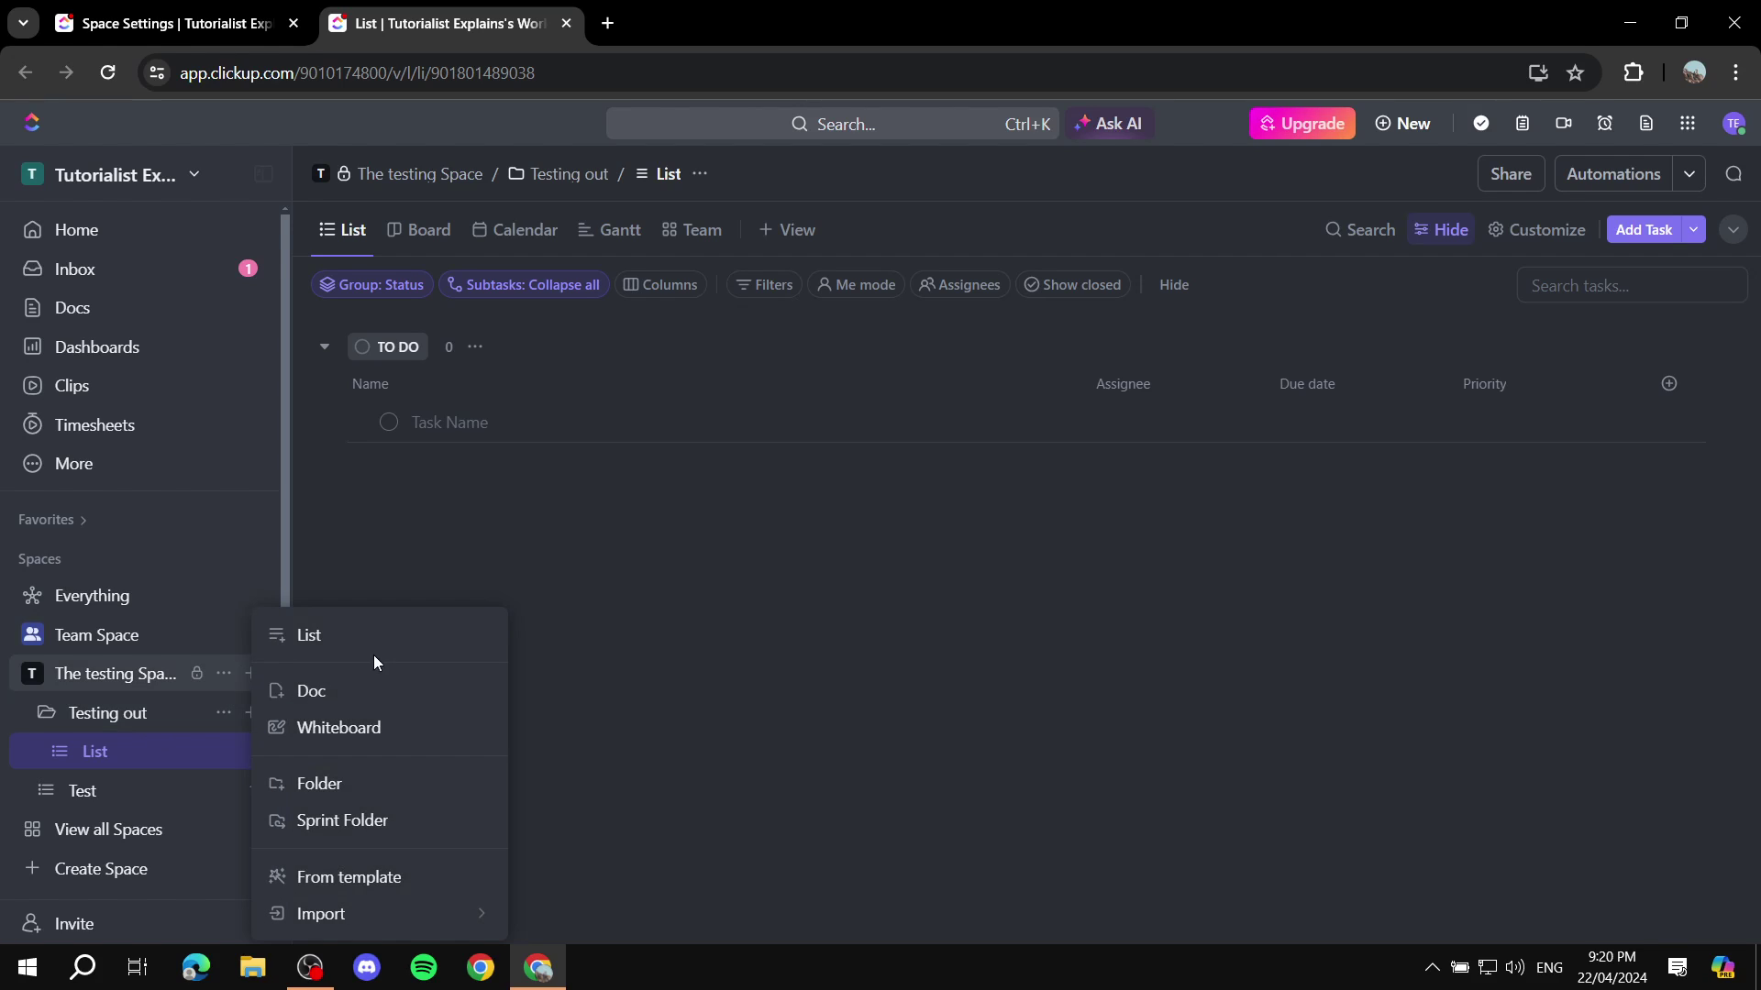
left_click(94, 728)
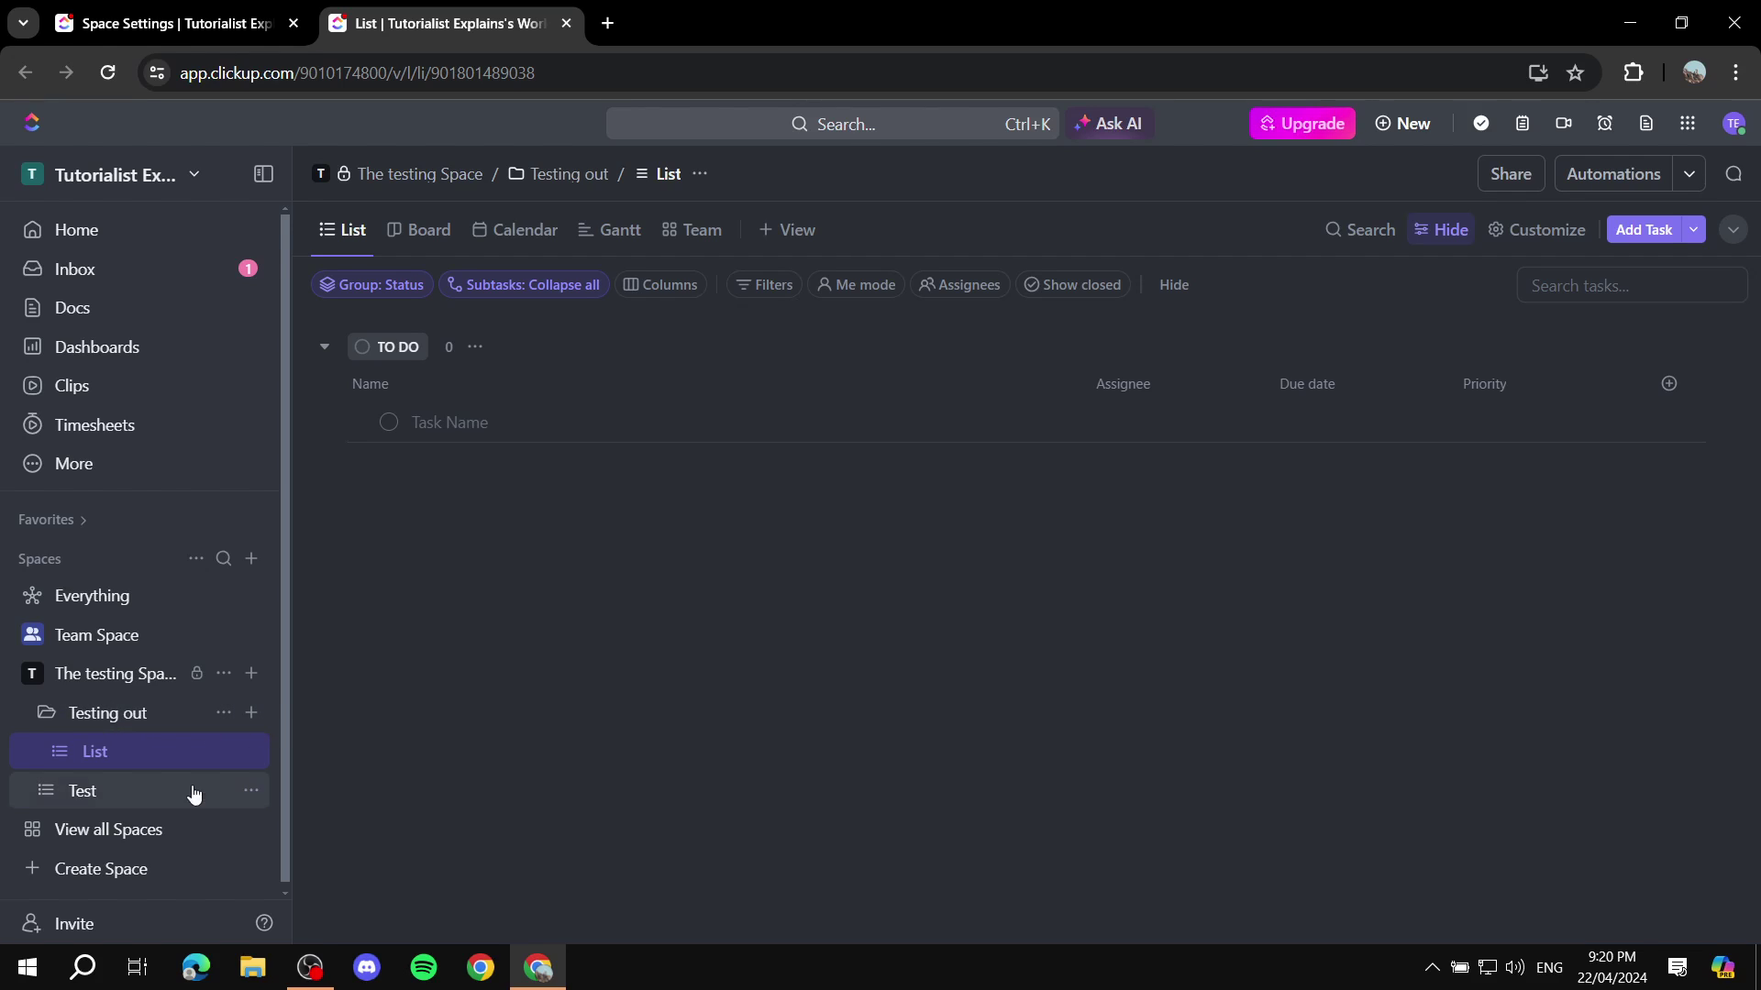
left_click(251, 713)
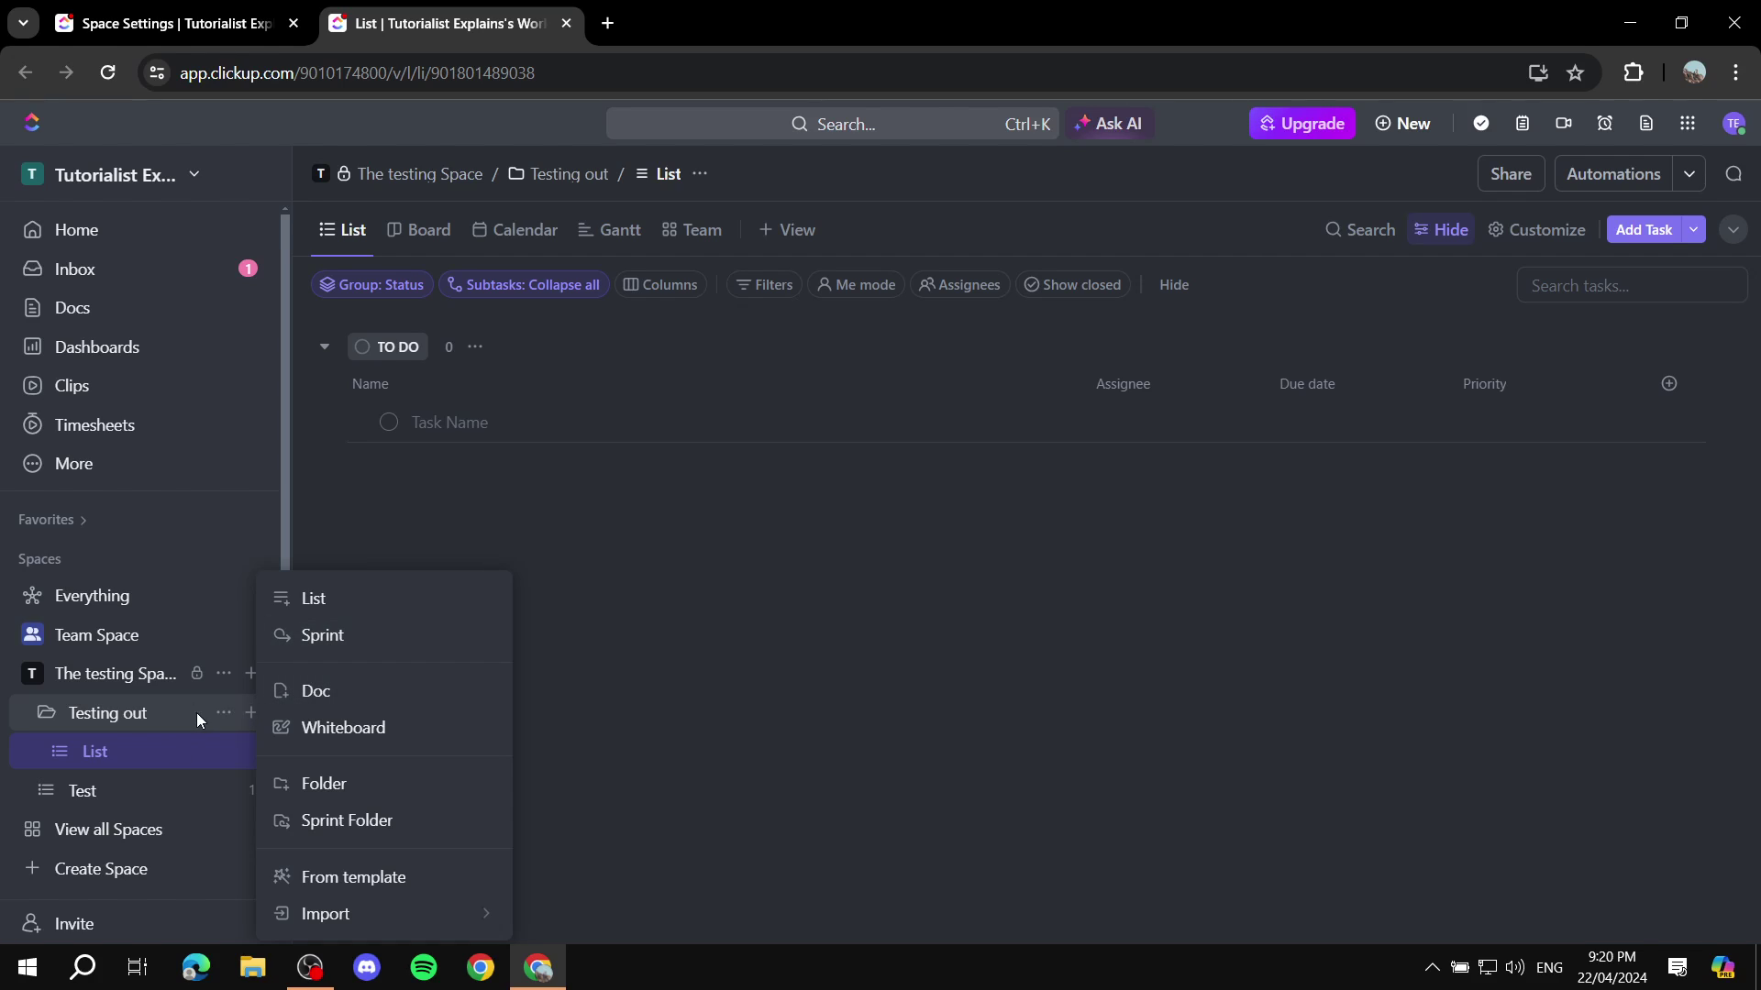
left_click(251, 713)
left_click(249, 712)
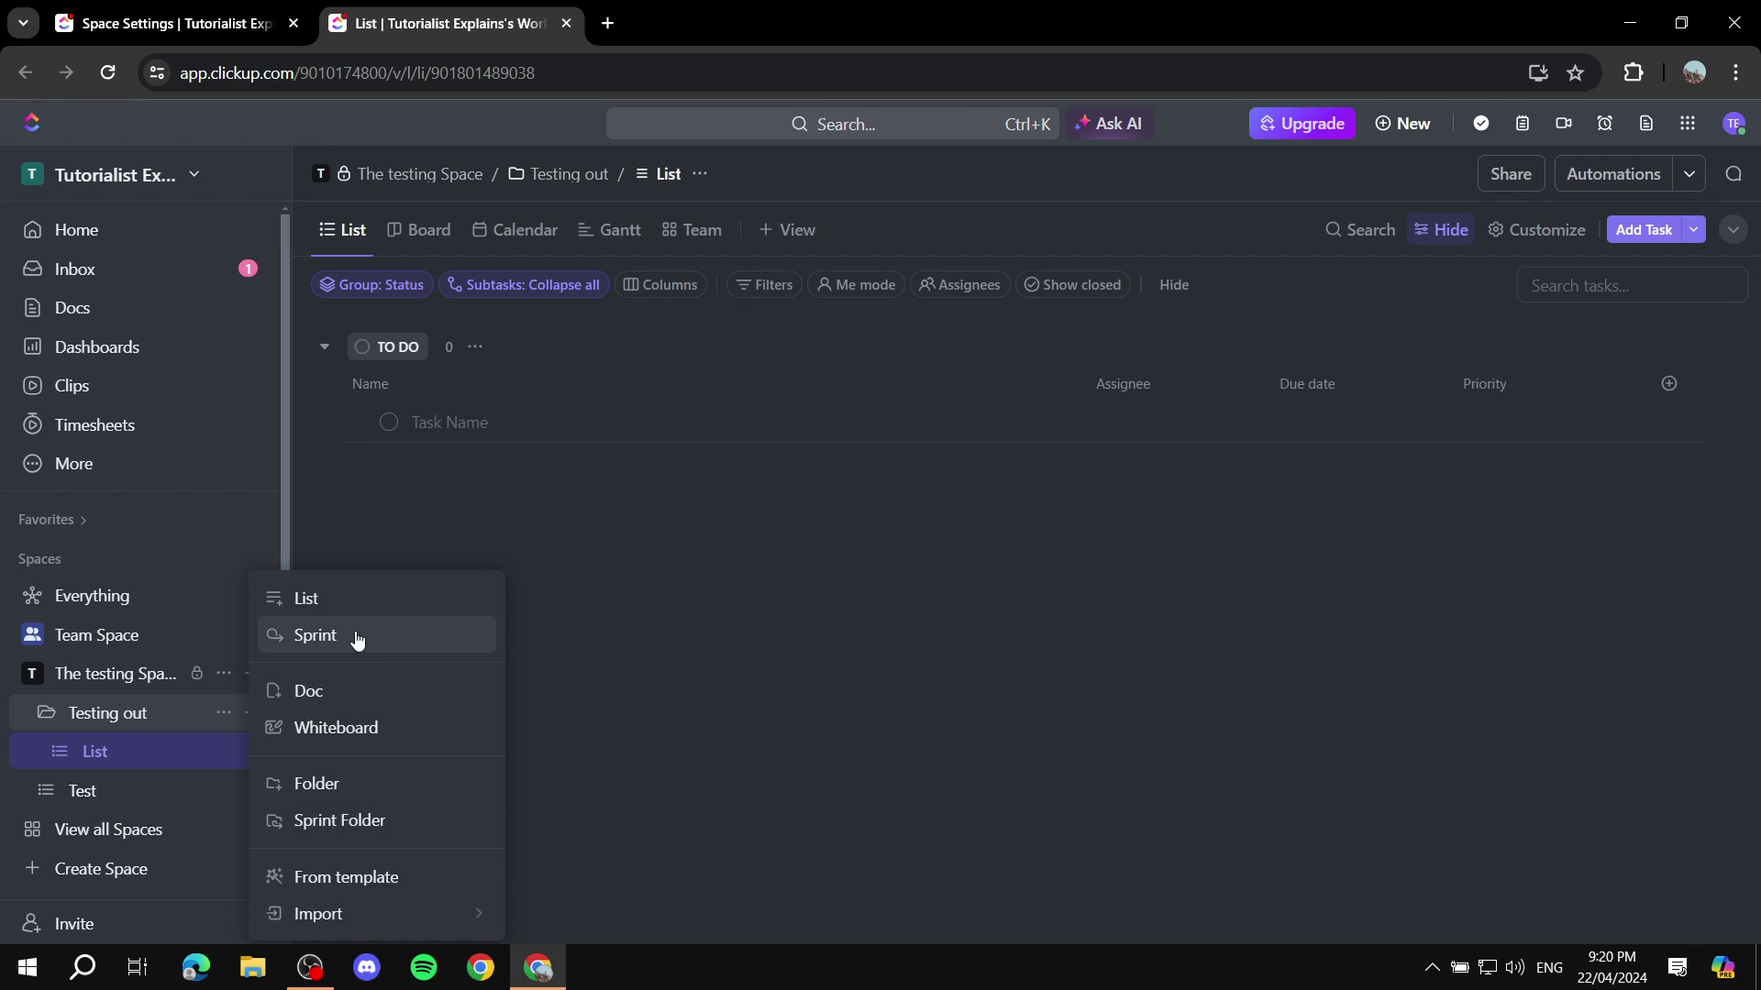
left_click(405, 660)
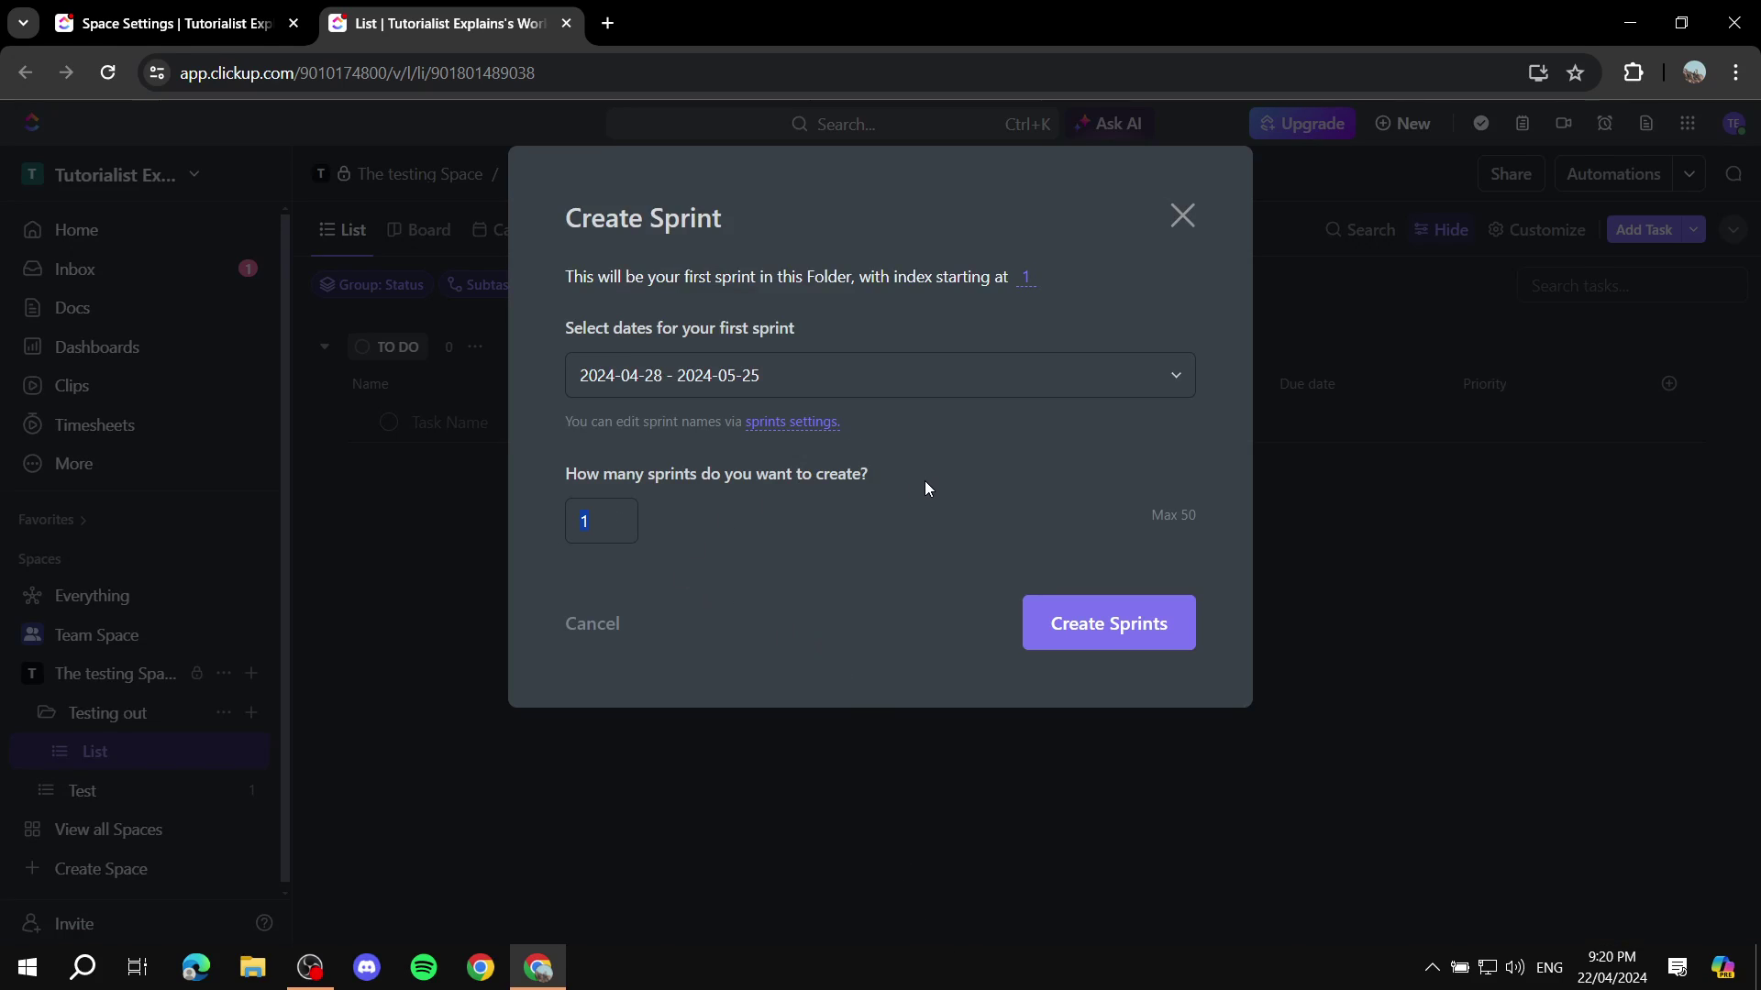
Step: Create 6 sprints, keeping 2024-04-28 to 2024-05-25 for the first sprint
key("BackSpace")
type("6")
left_click_drag(1180, 515, 1228, 507)
left_click(1170, 376)
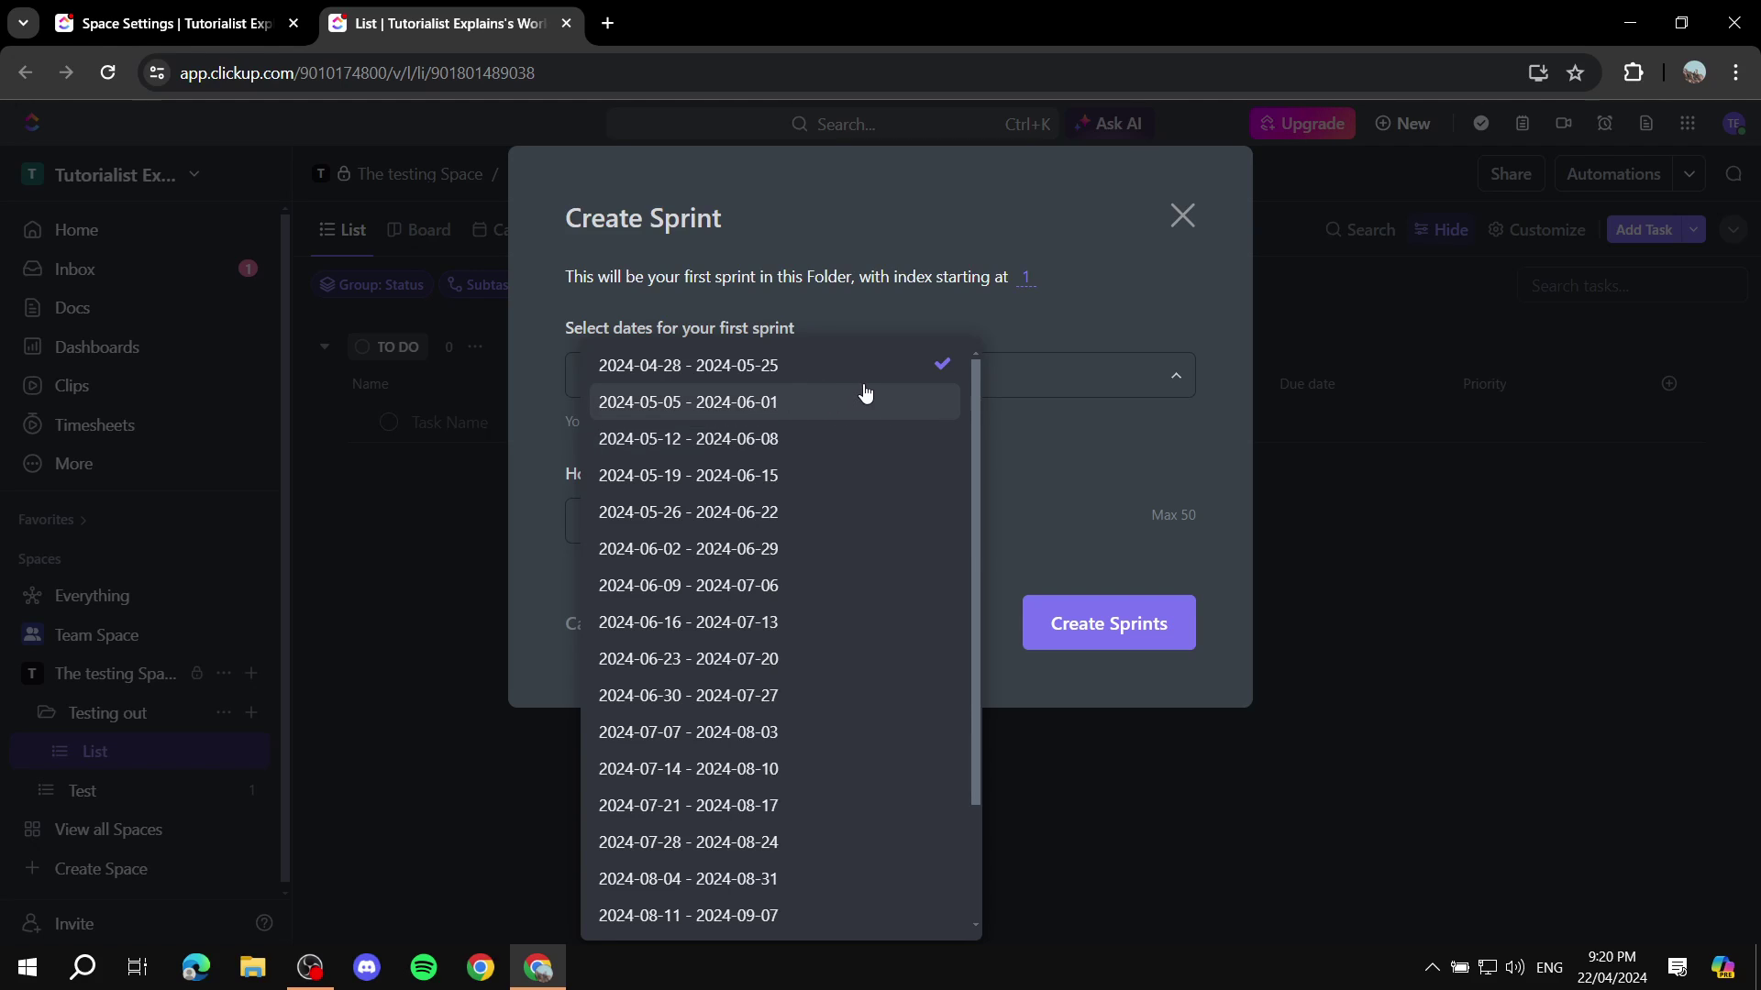
left_click(1091, 350)
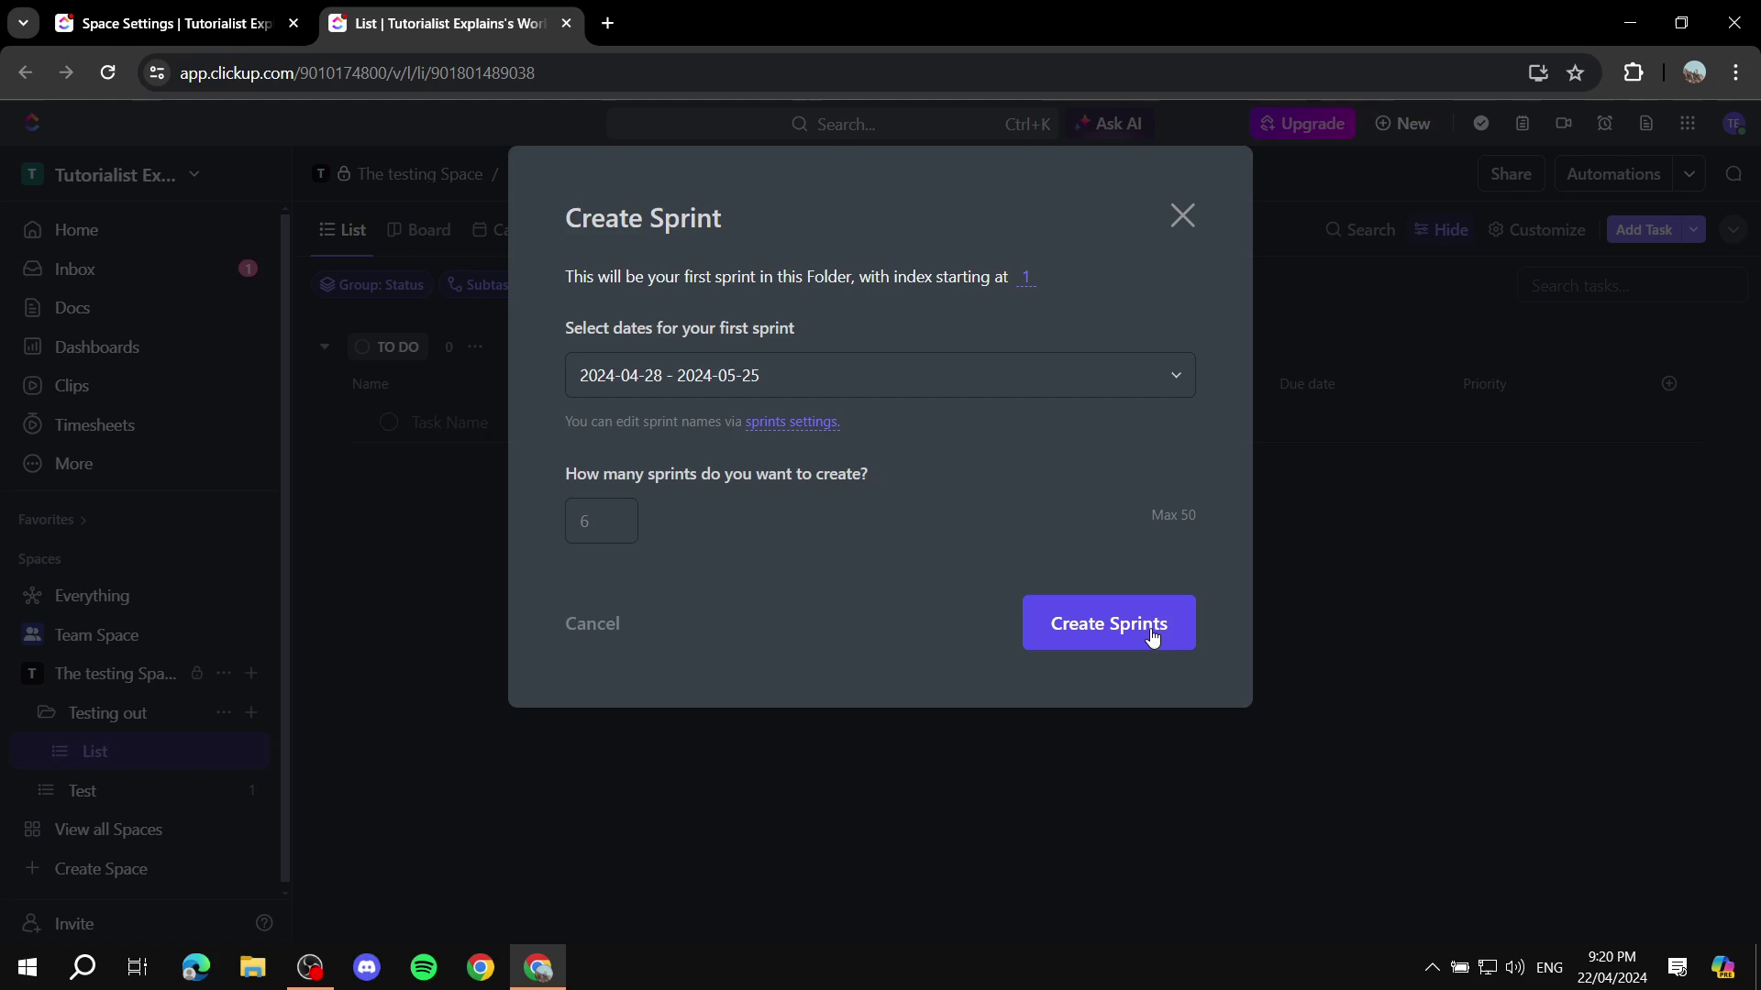
left_click(1086, 641)
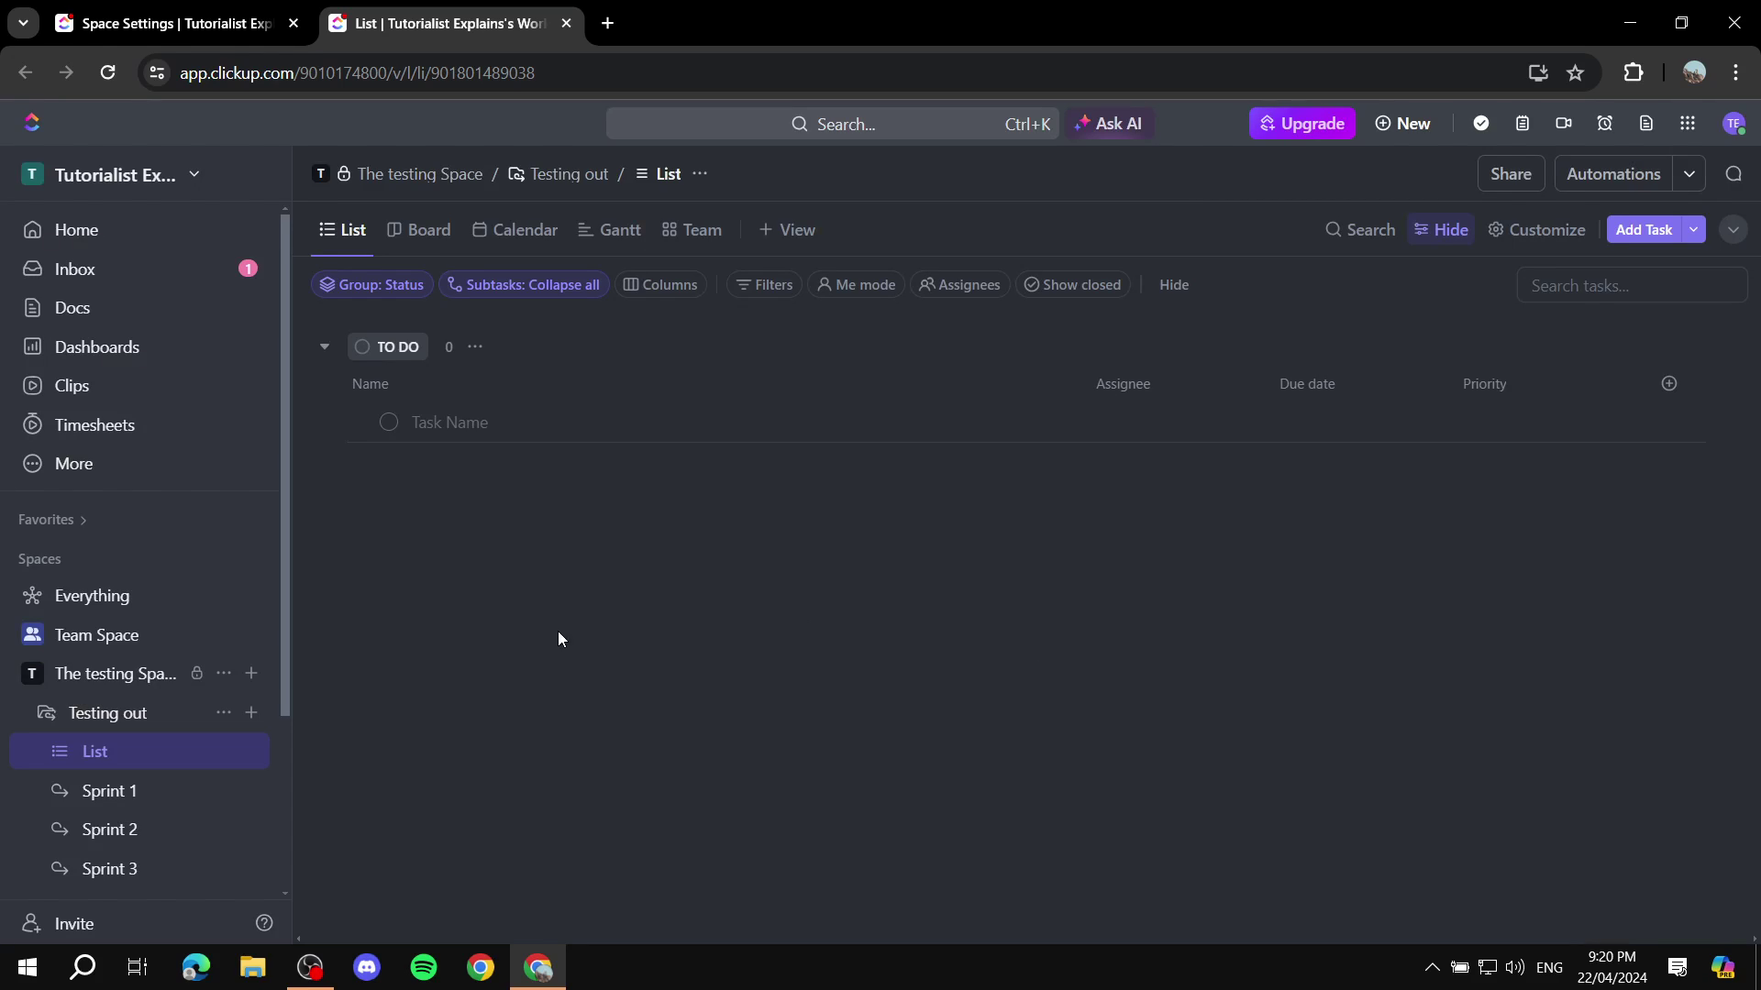
Step: Check the new Sprint 1–3 lists, then show the Testing out folder overview
scroll(229, 761, "down", 3)
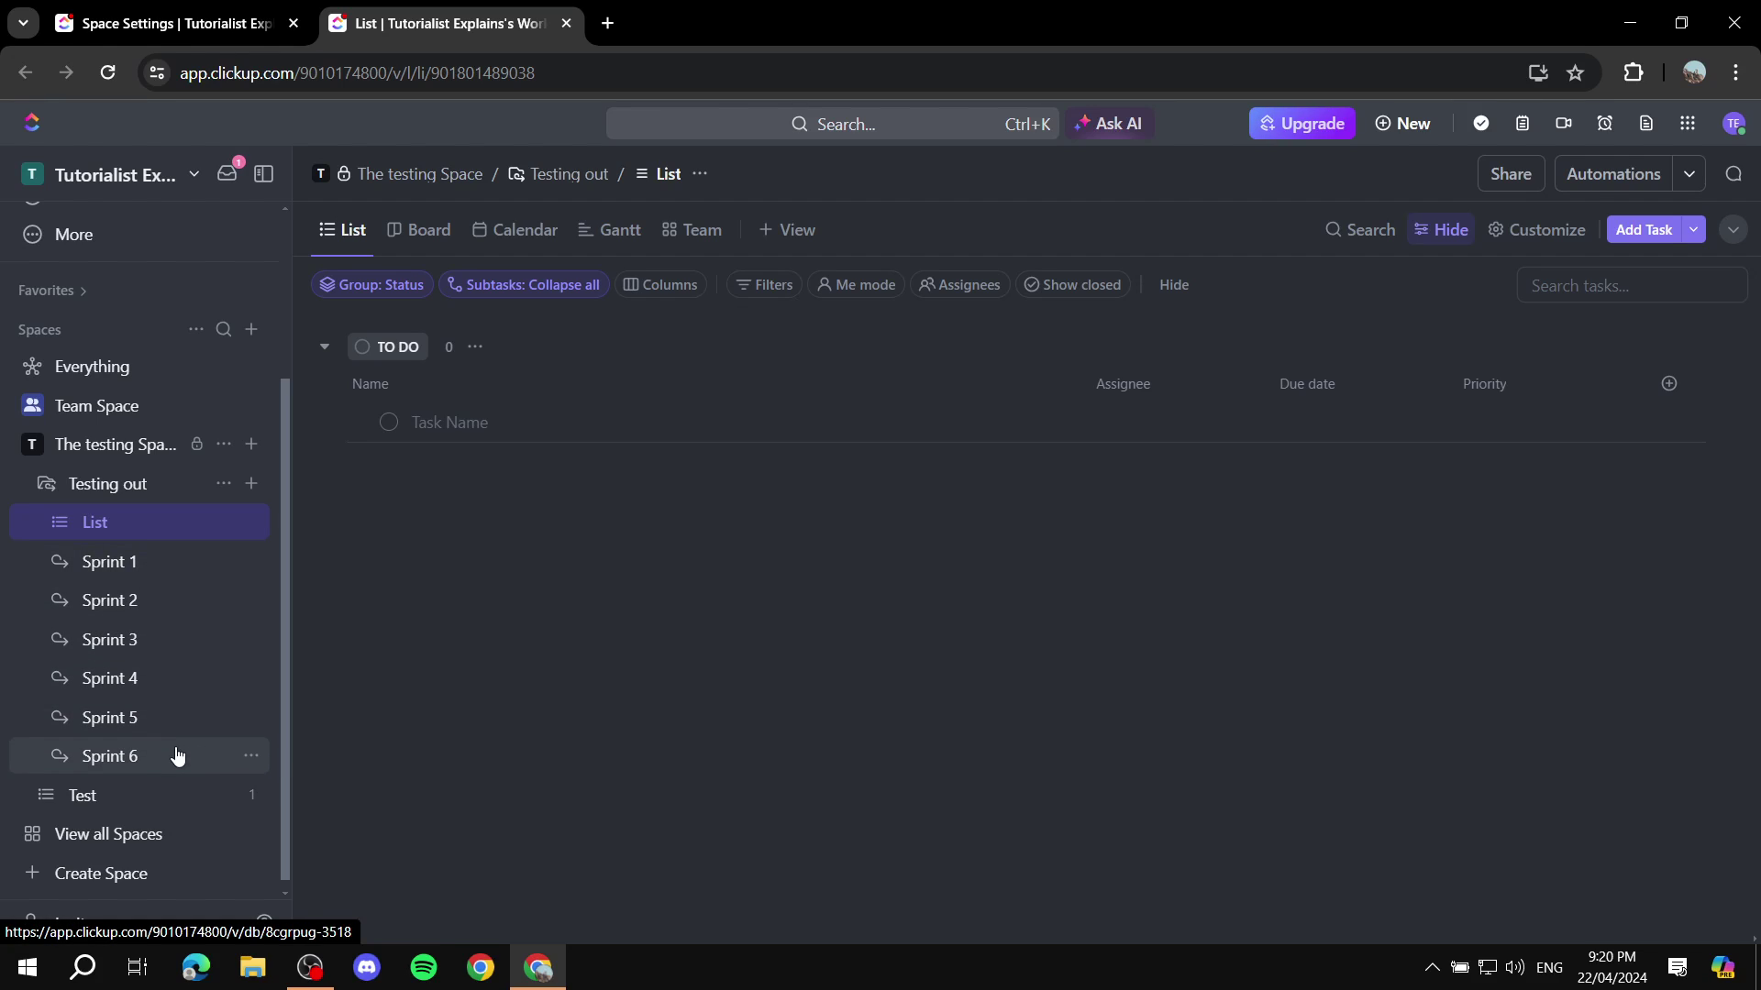
left_click(127, 563)
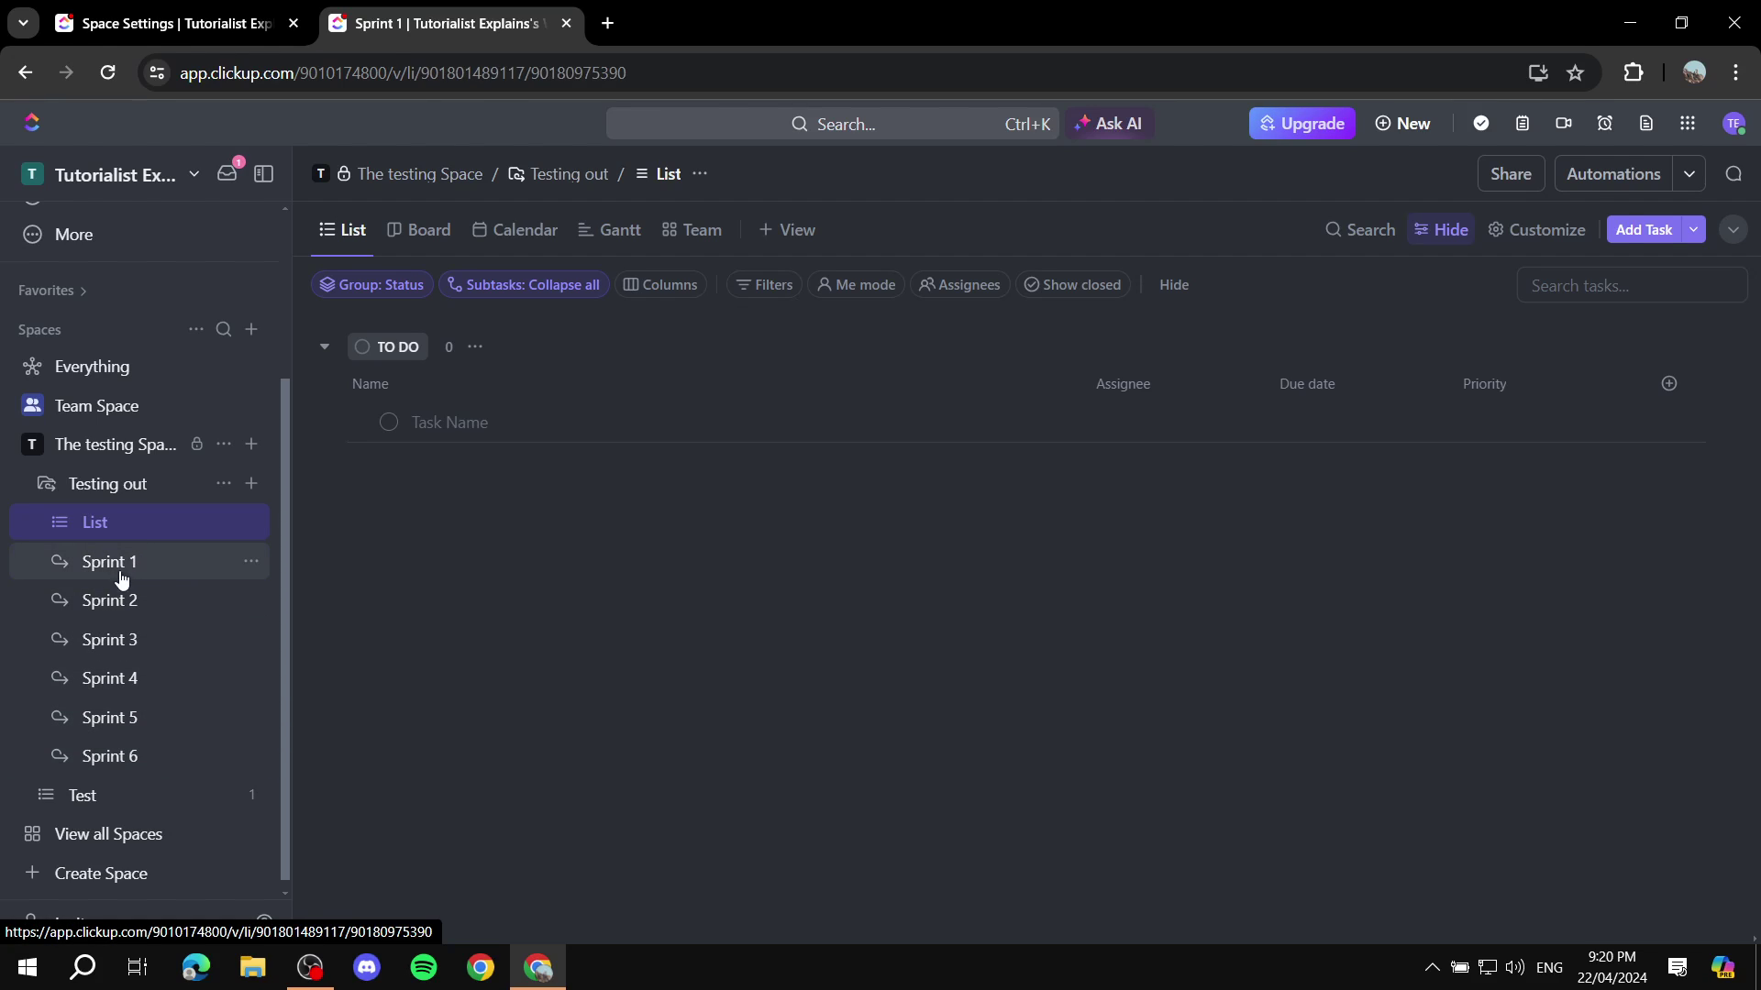
left_click(119, 602)
left_click(120, 644)
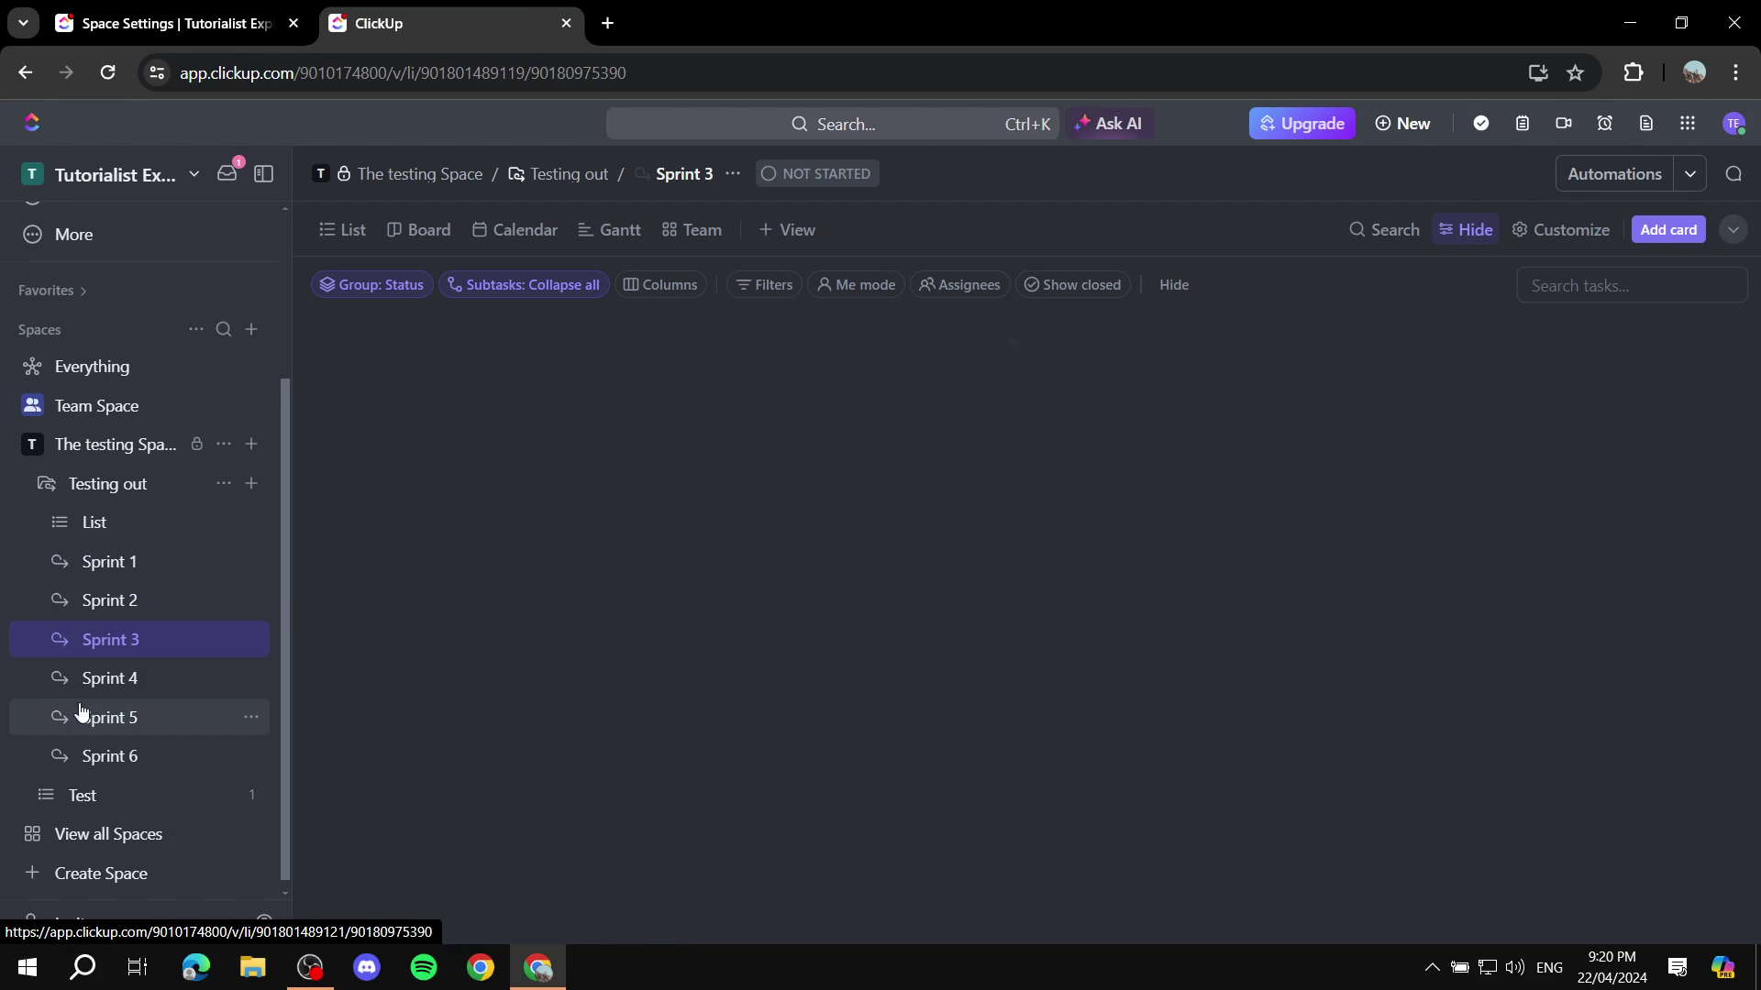
left_click(96, 562)
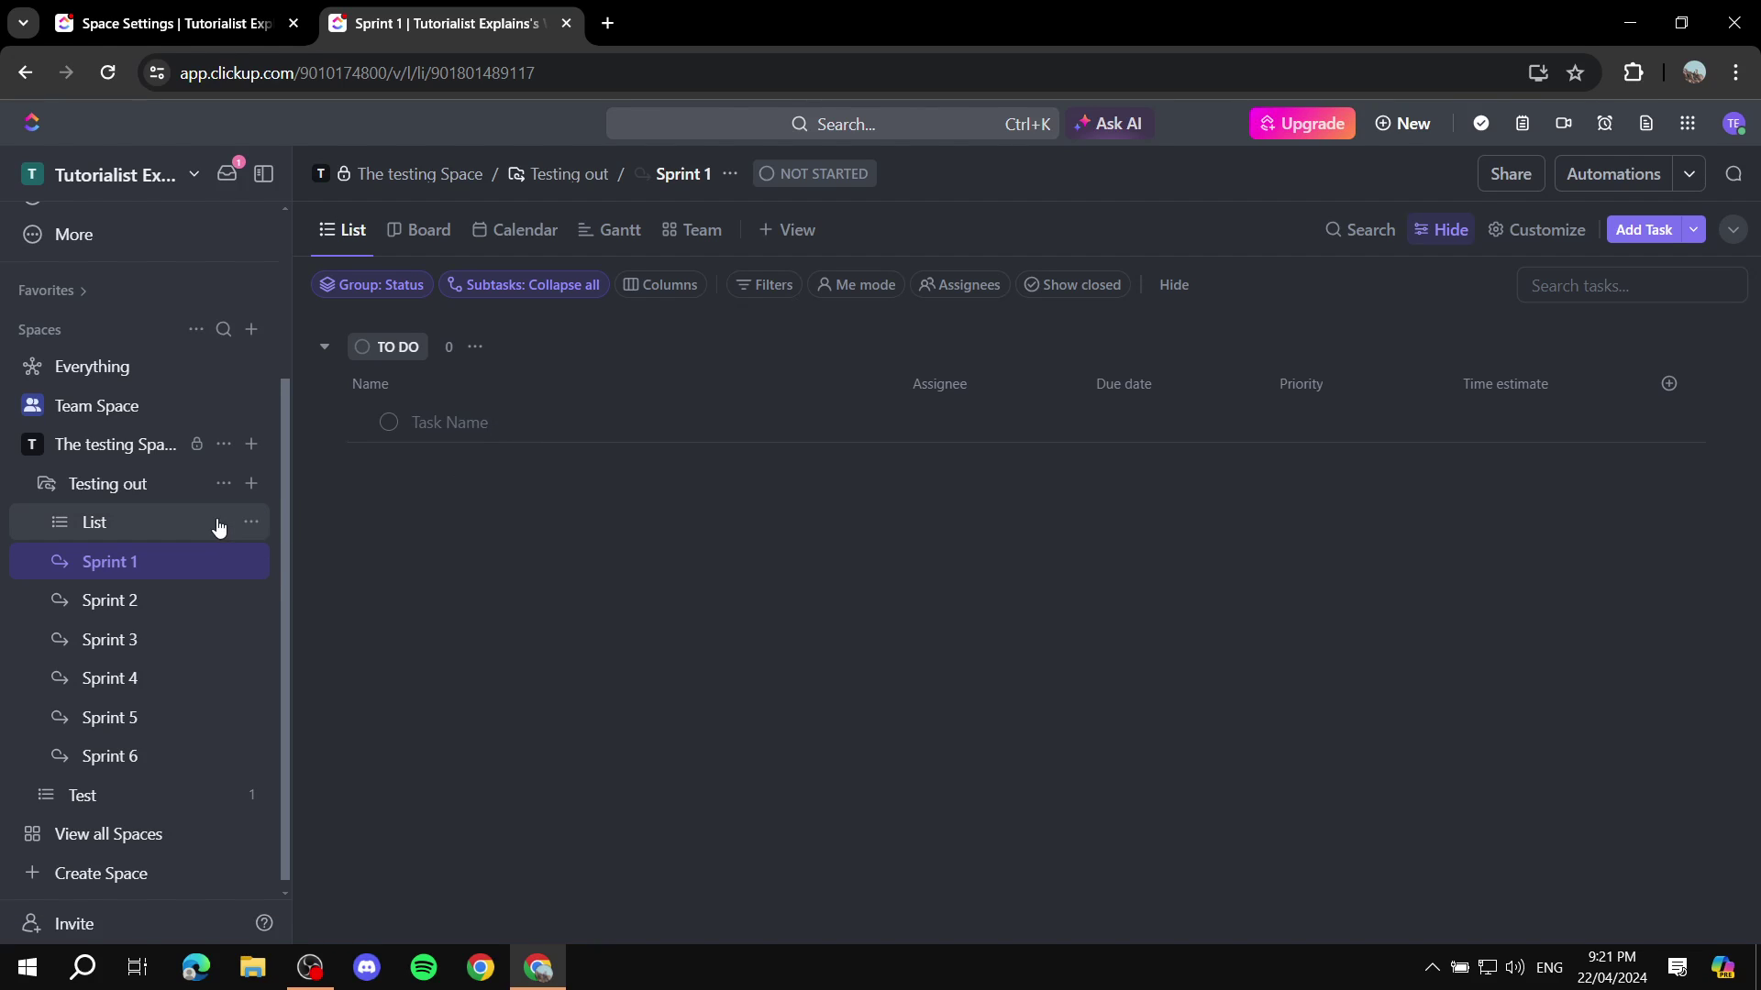
left_click(99, 486)
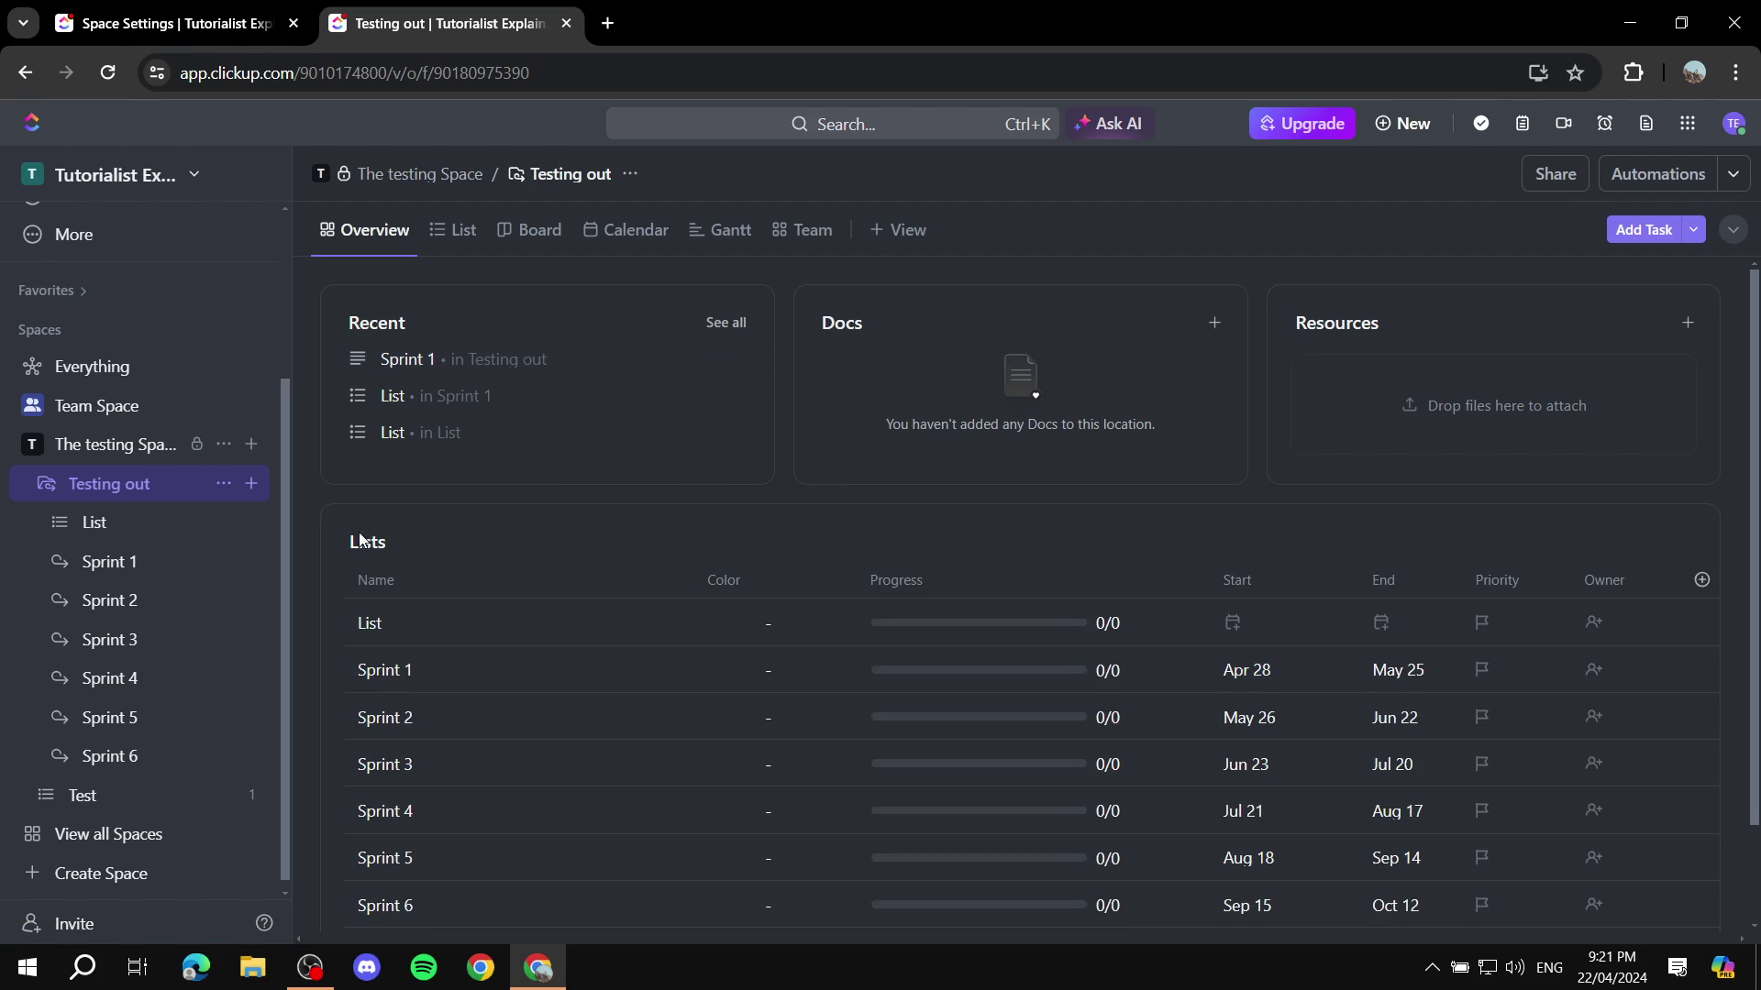
scroll(440, 532, "down", 2)
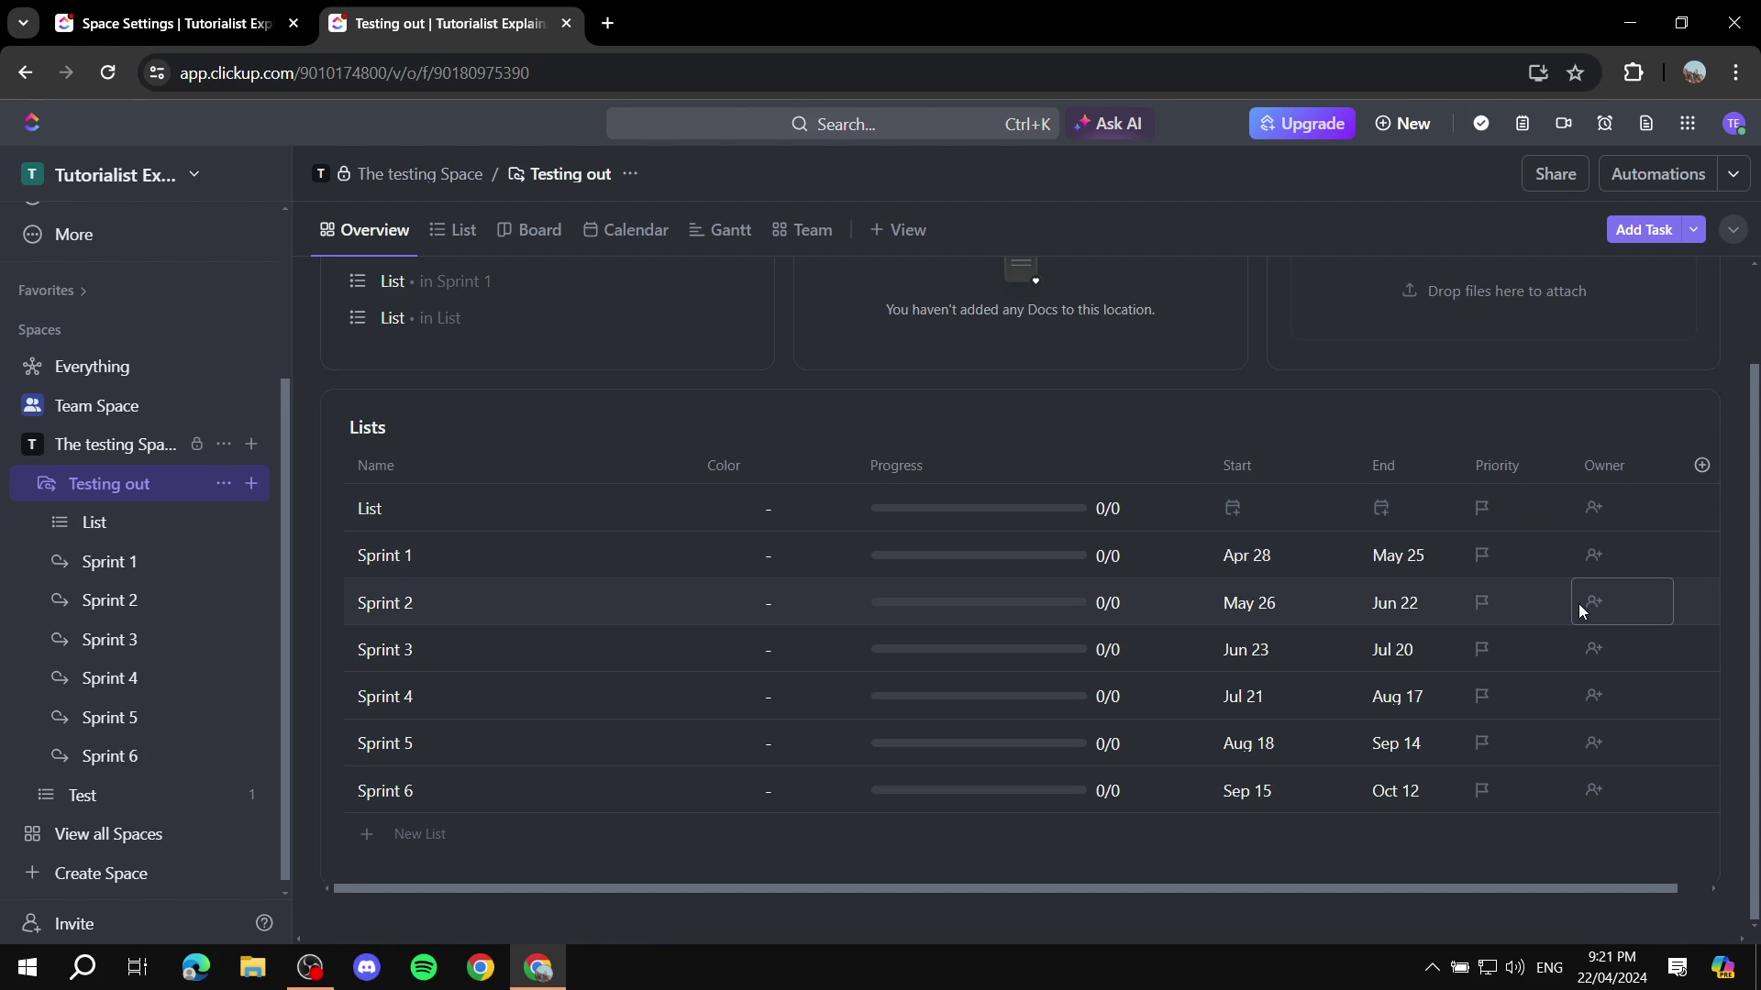
scroll(1332, 690, "up", 2)
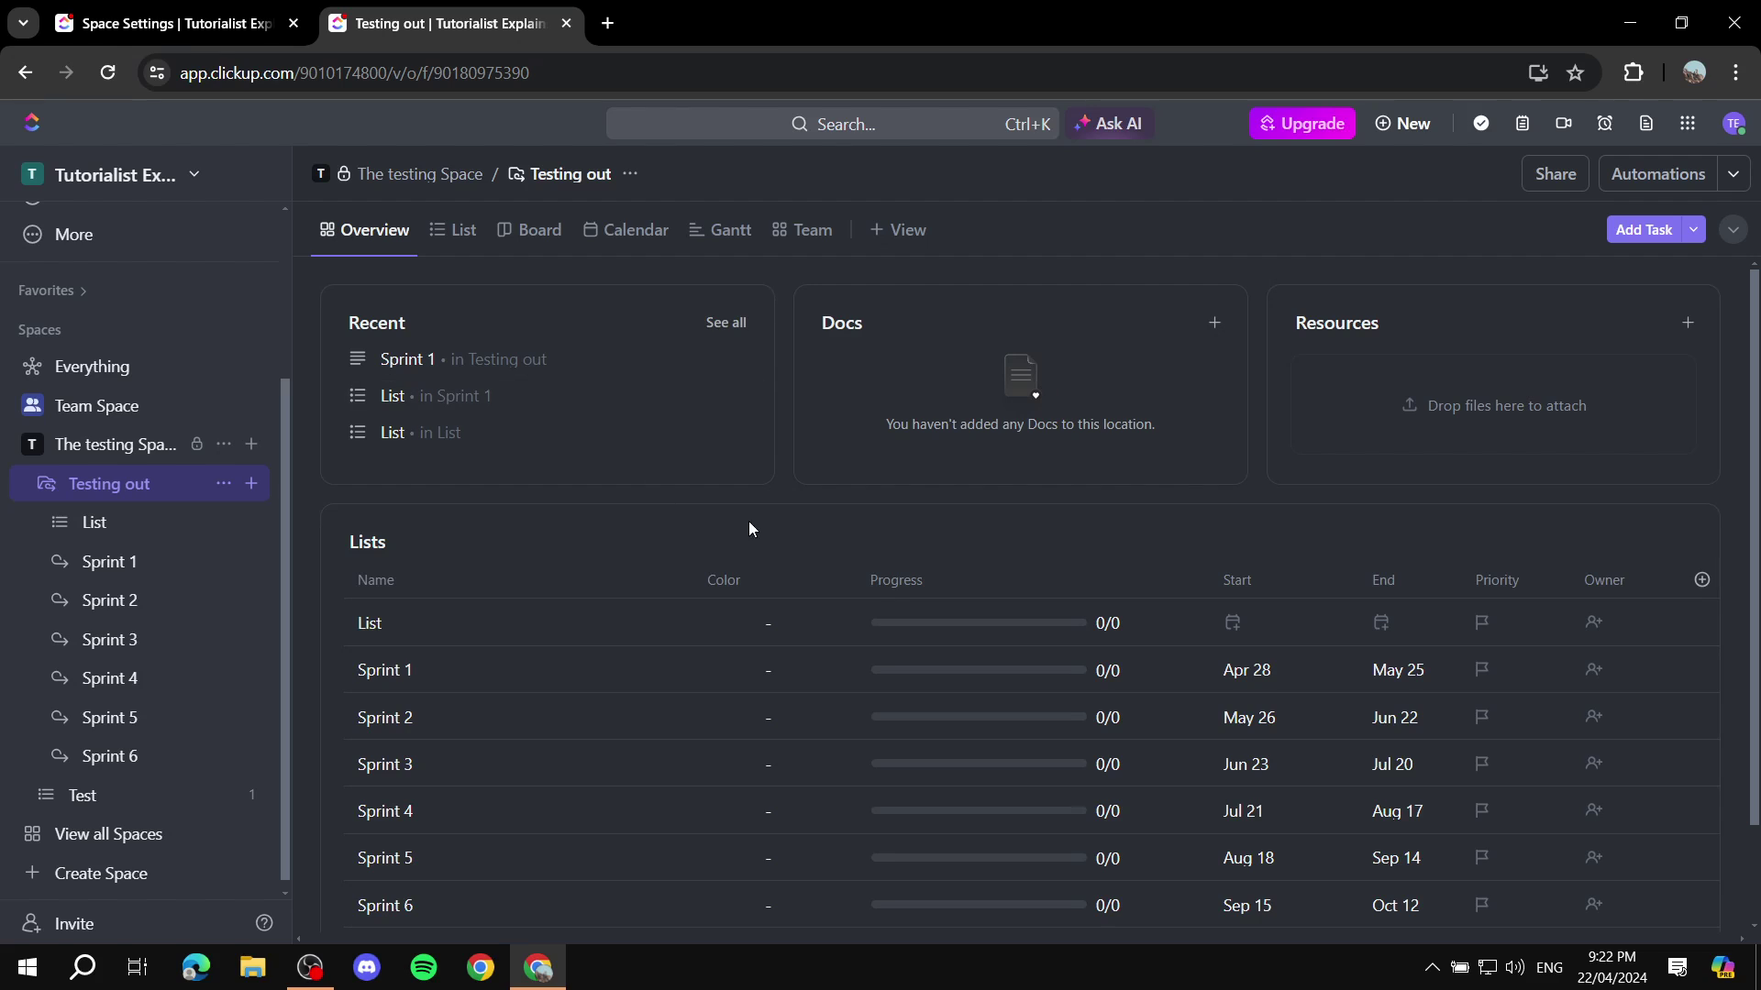
scroll(531, 398, "down", 2)
scroll(523, 417, "up", 2)
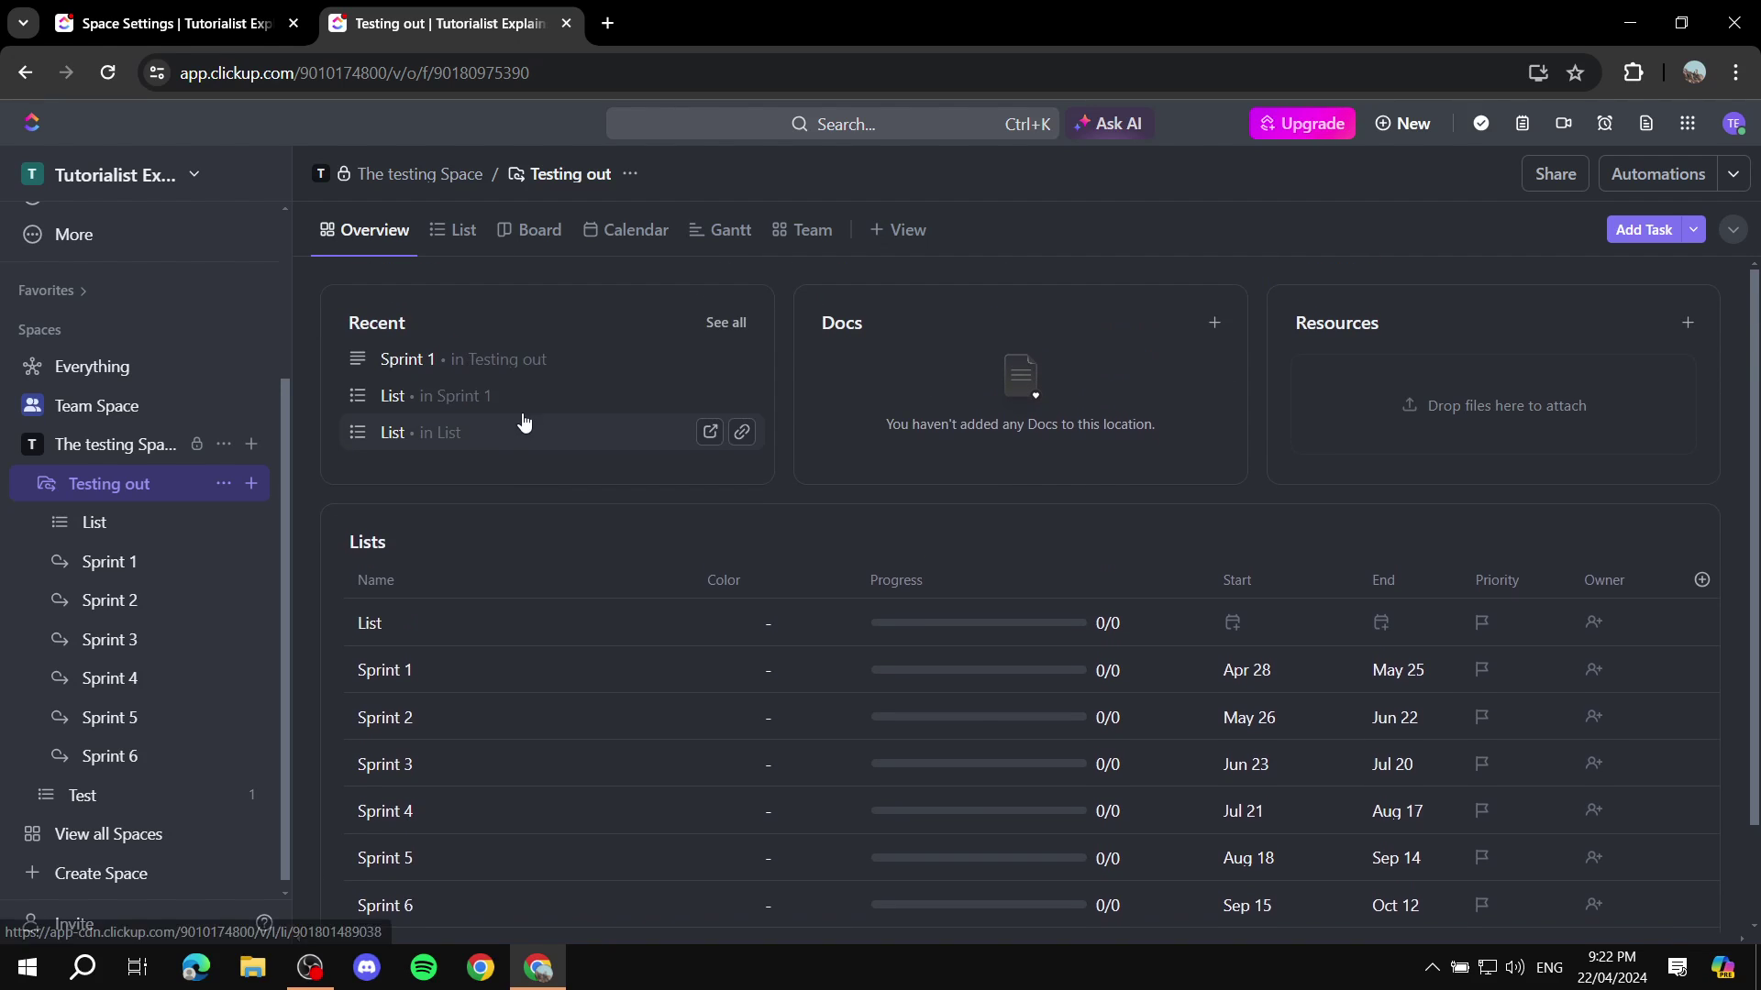
left_click(455, 231)
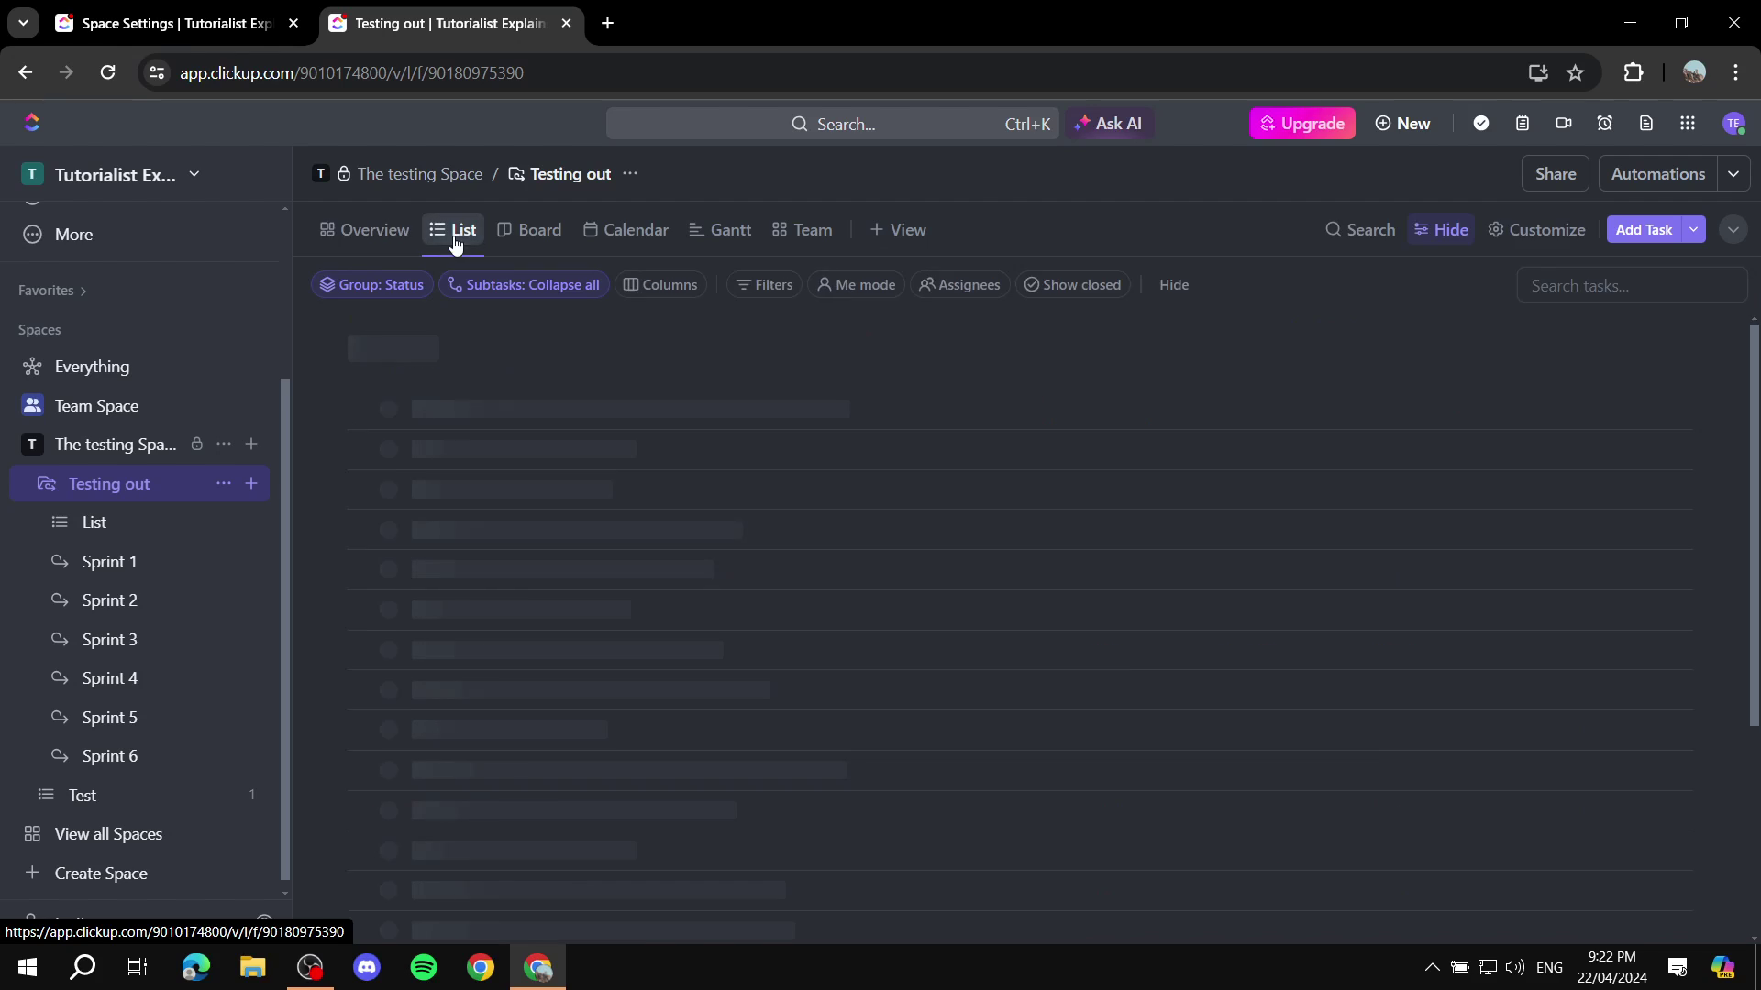
left_click(364, 235)
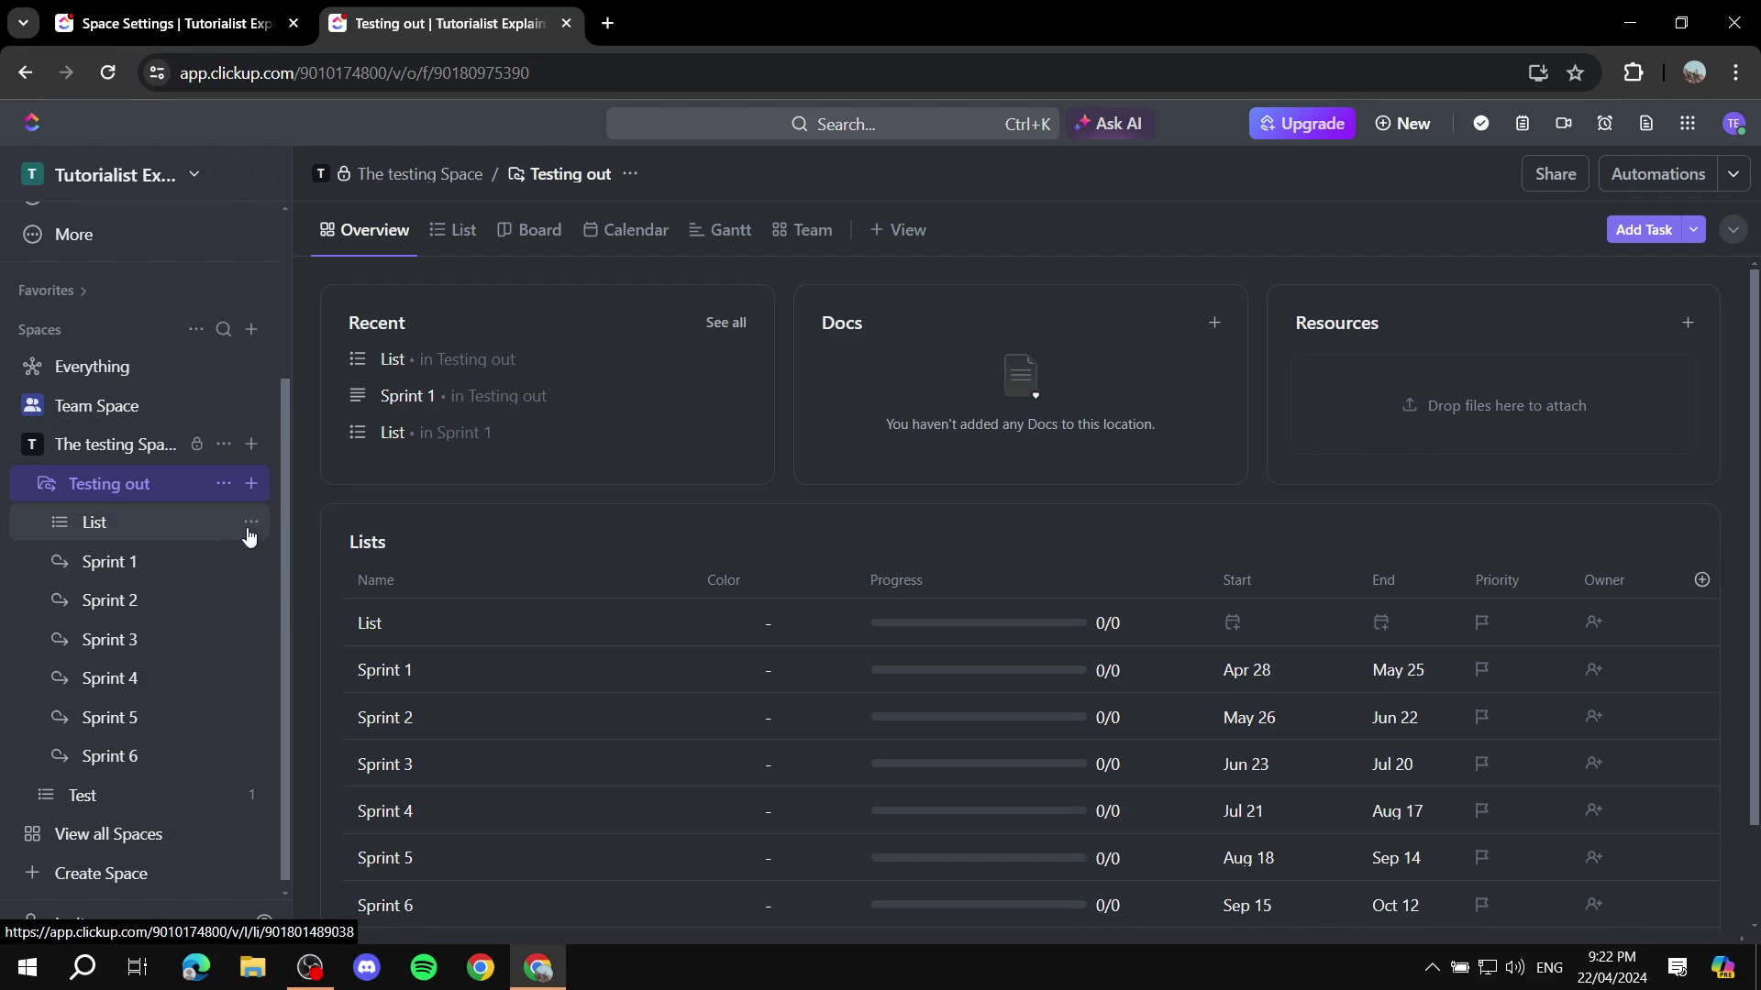
Step: Open the Testing out folder's sprint settings and review the sprint duration choices
left_click(218, 481)
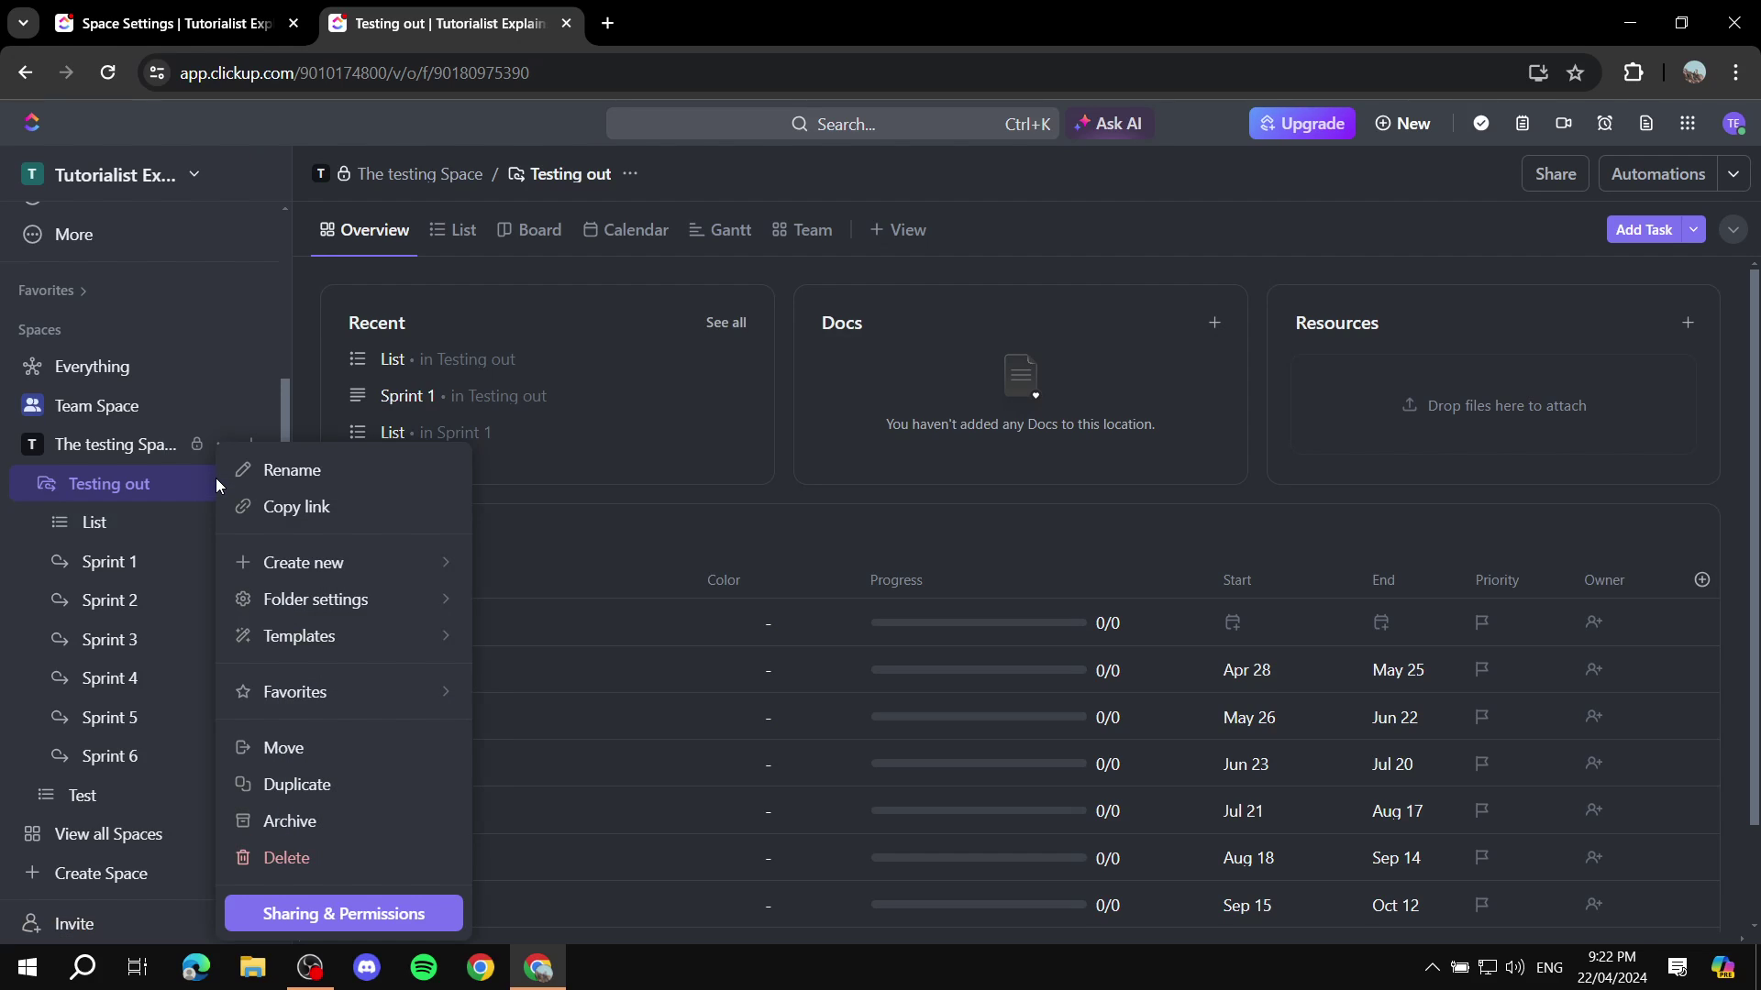
left_click(302, 606)
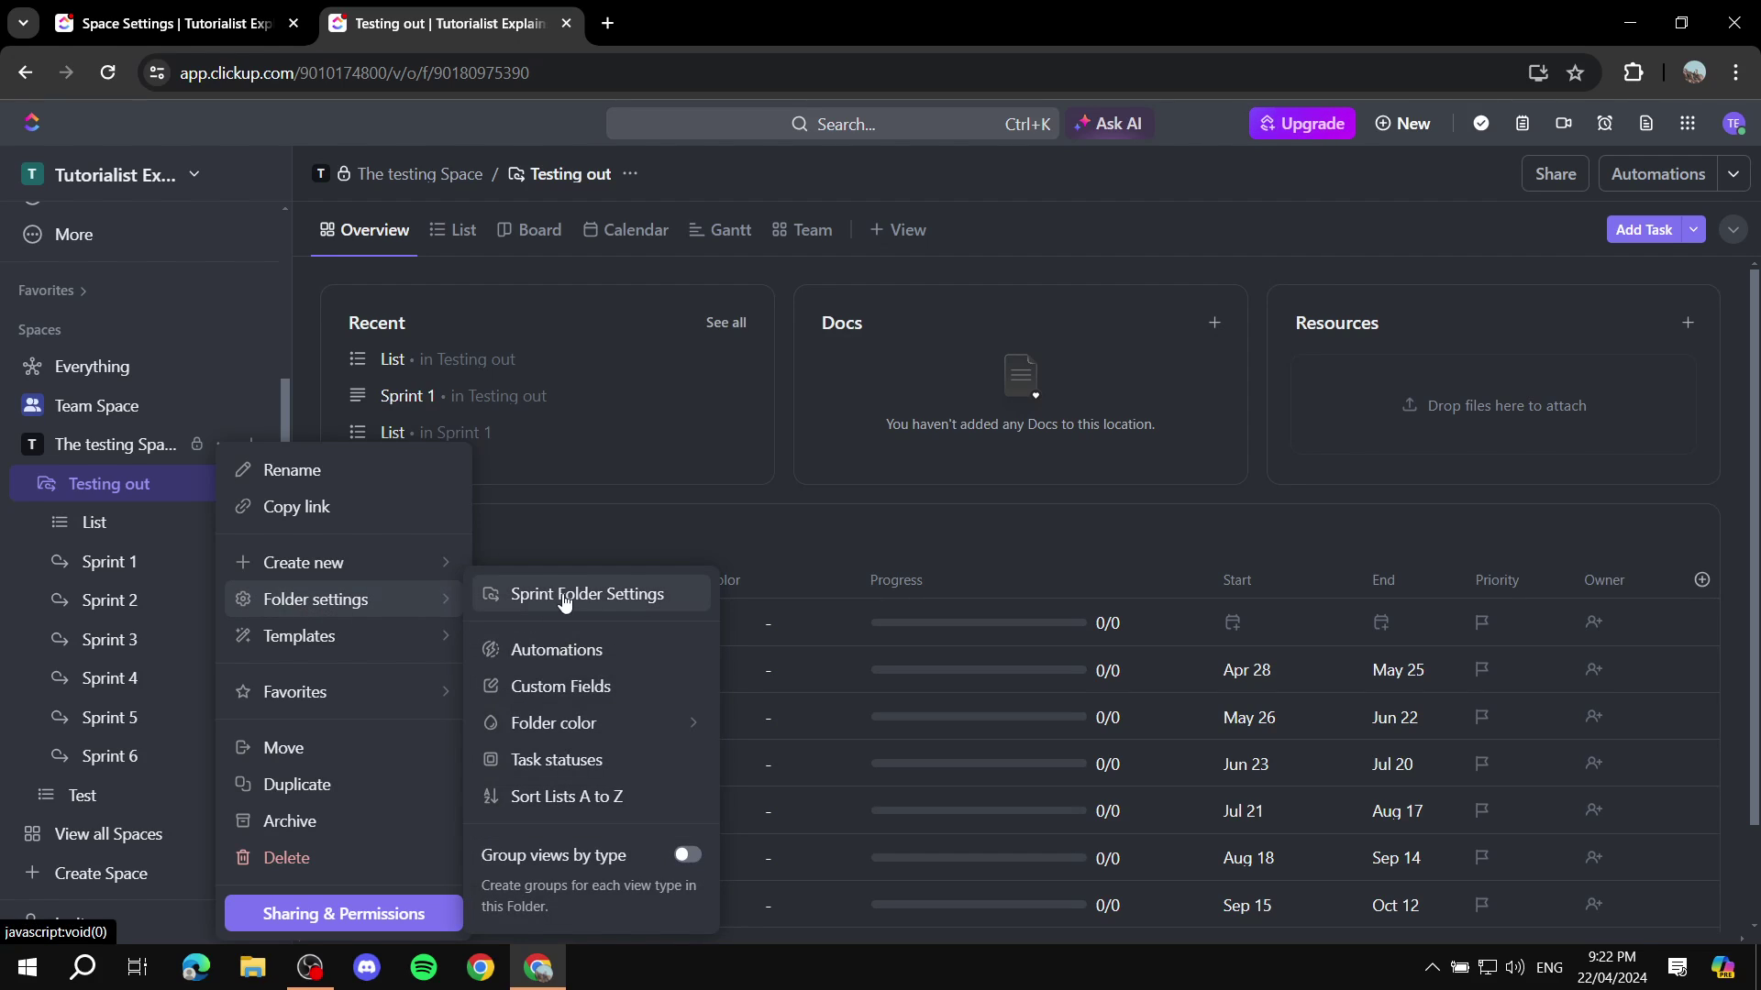
left_click(612, 598)
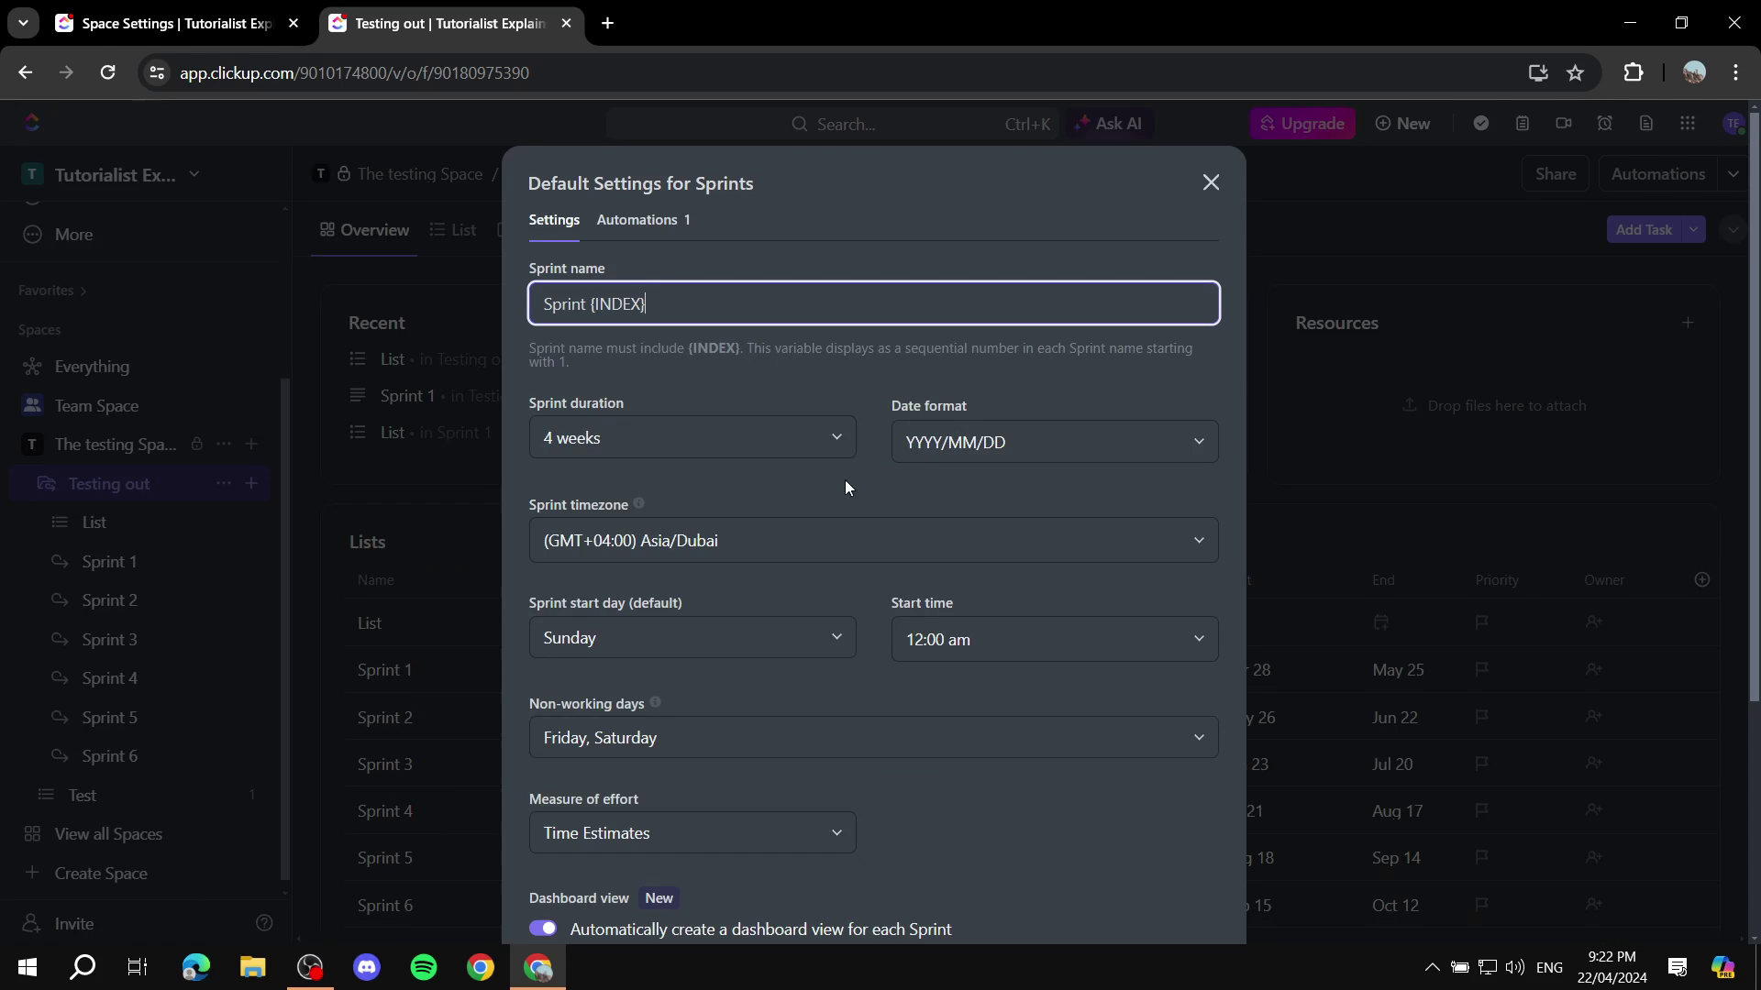
scroll(812, 504, "down", 4)
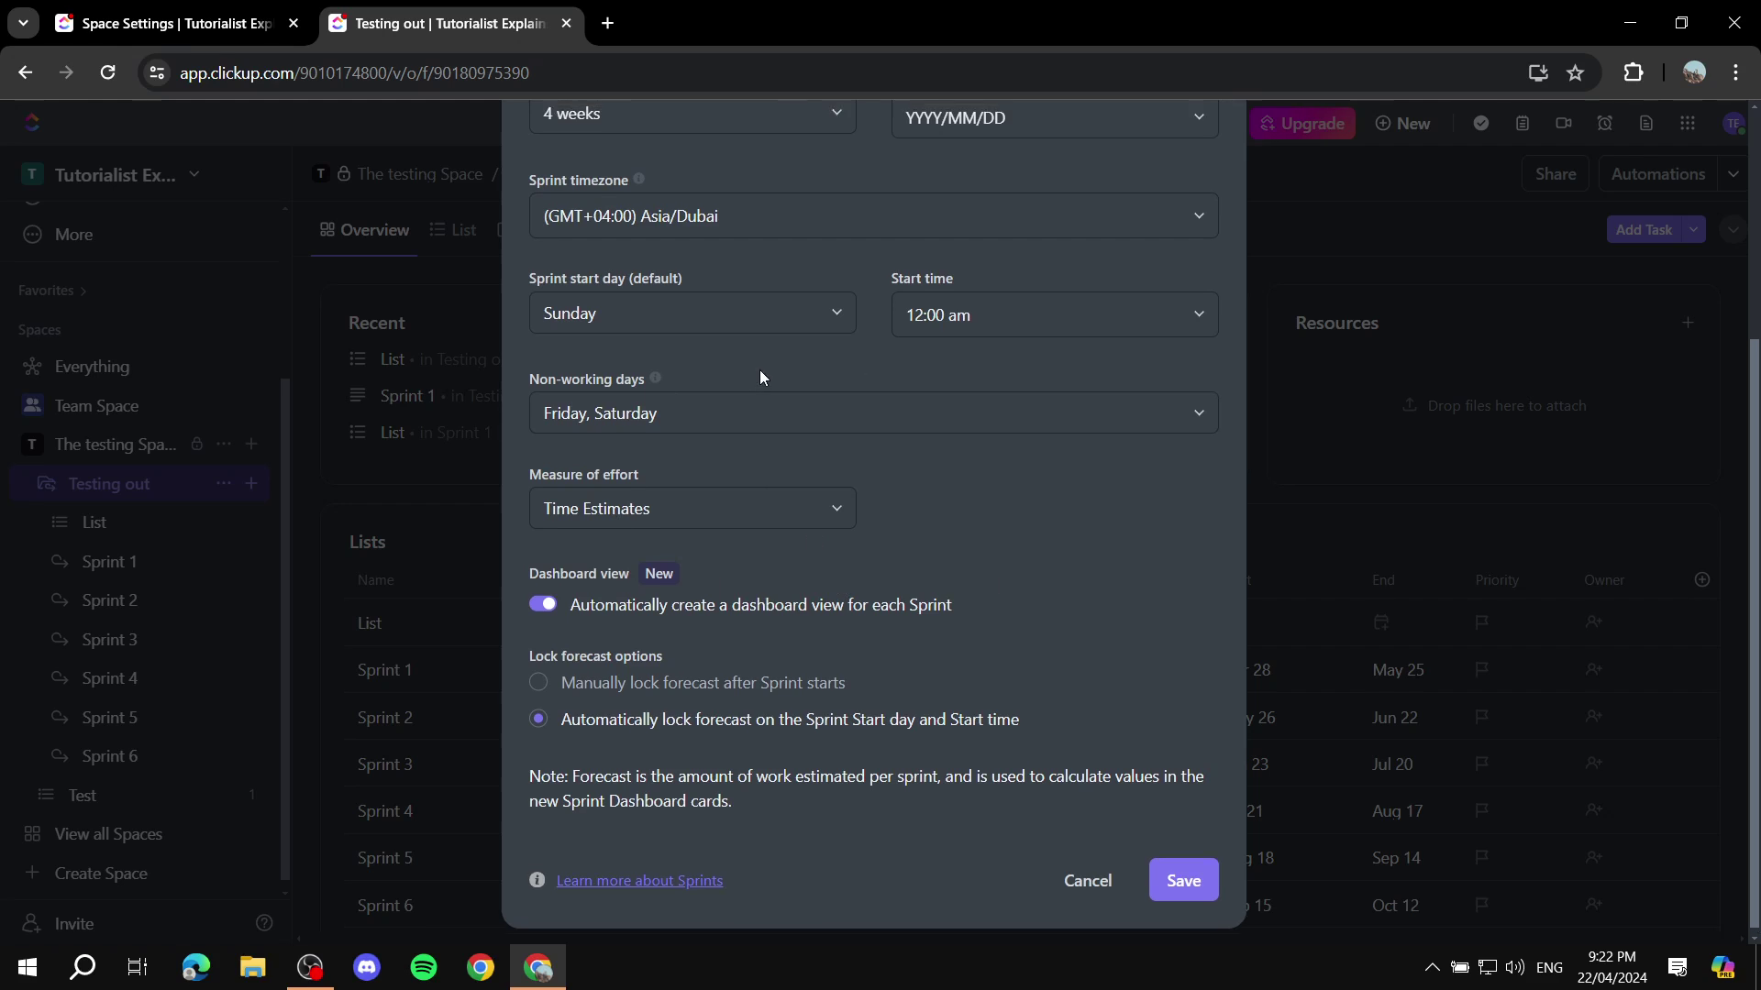
scroll(788, 349, "up", 4)
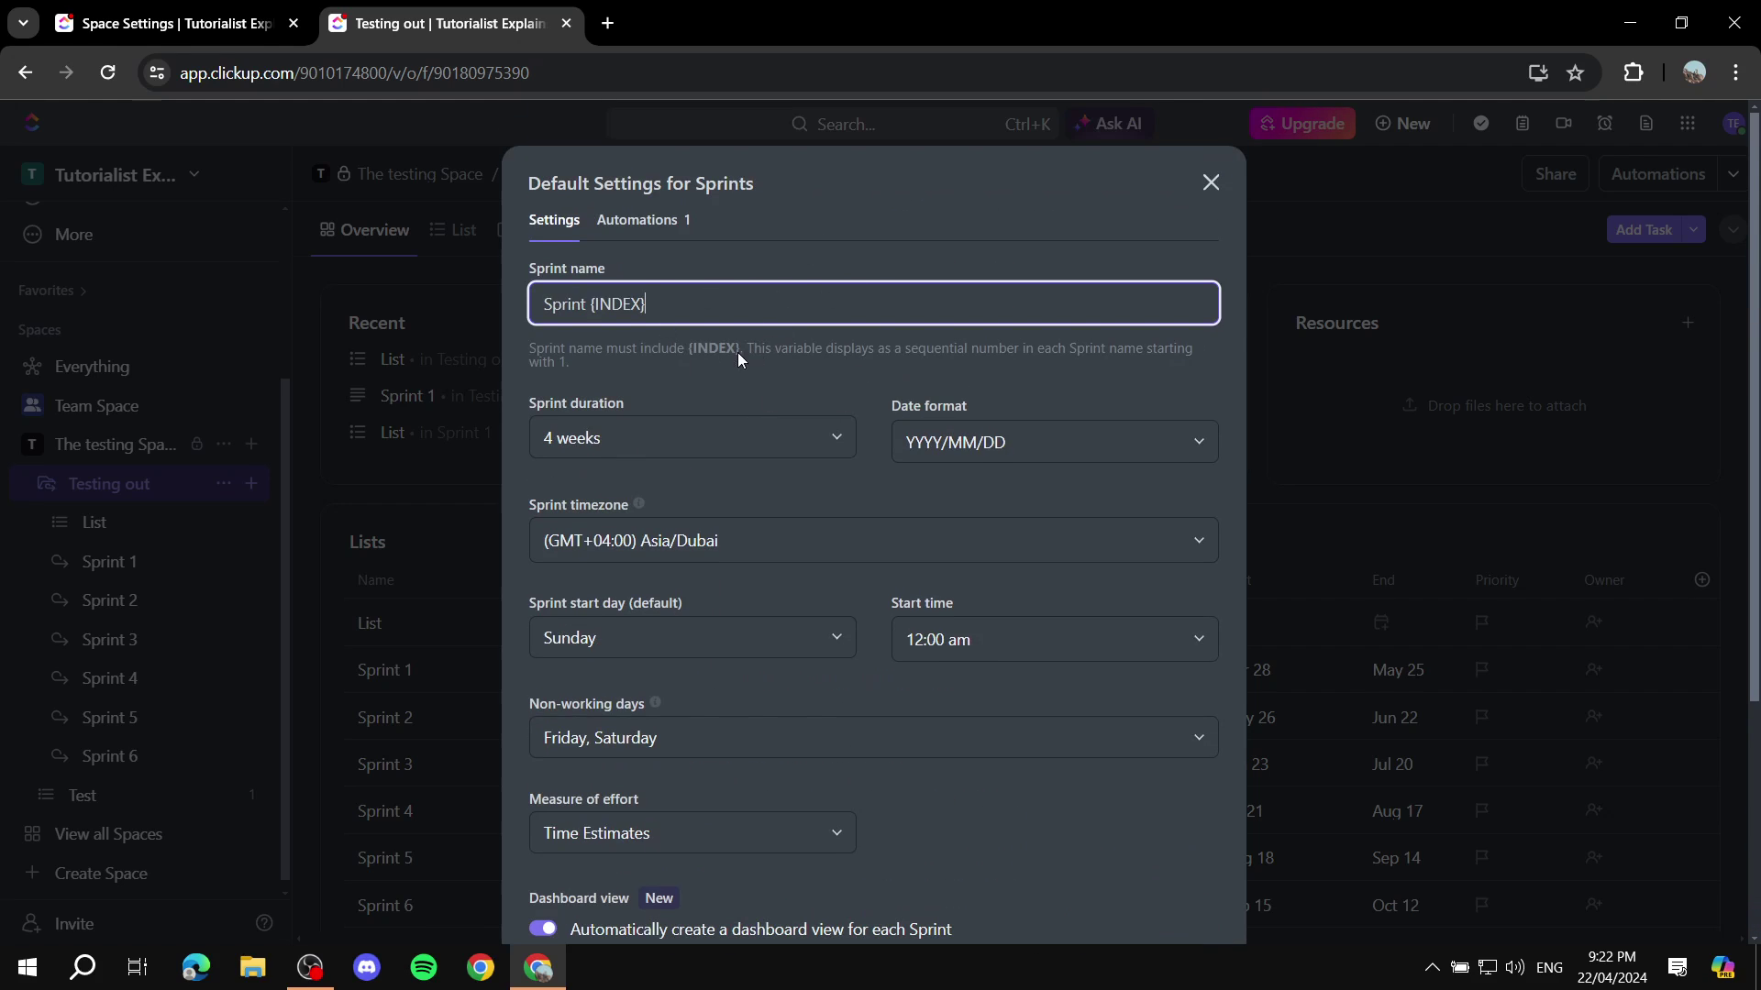
scroll(737, 352, "down", 3)
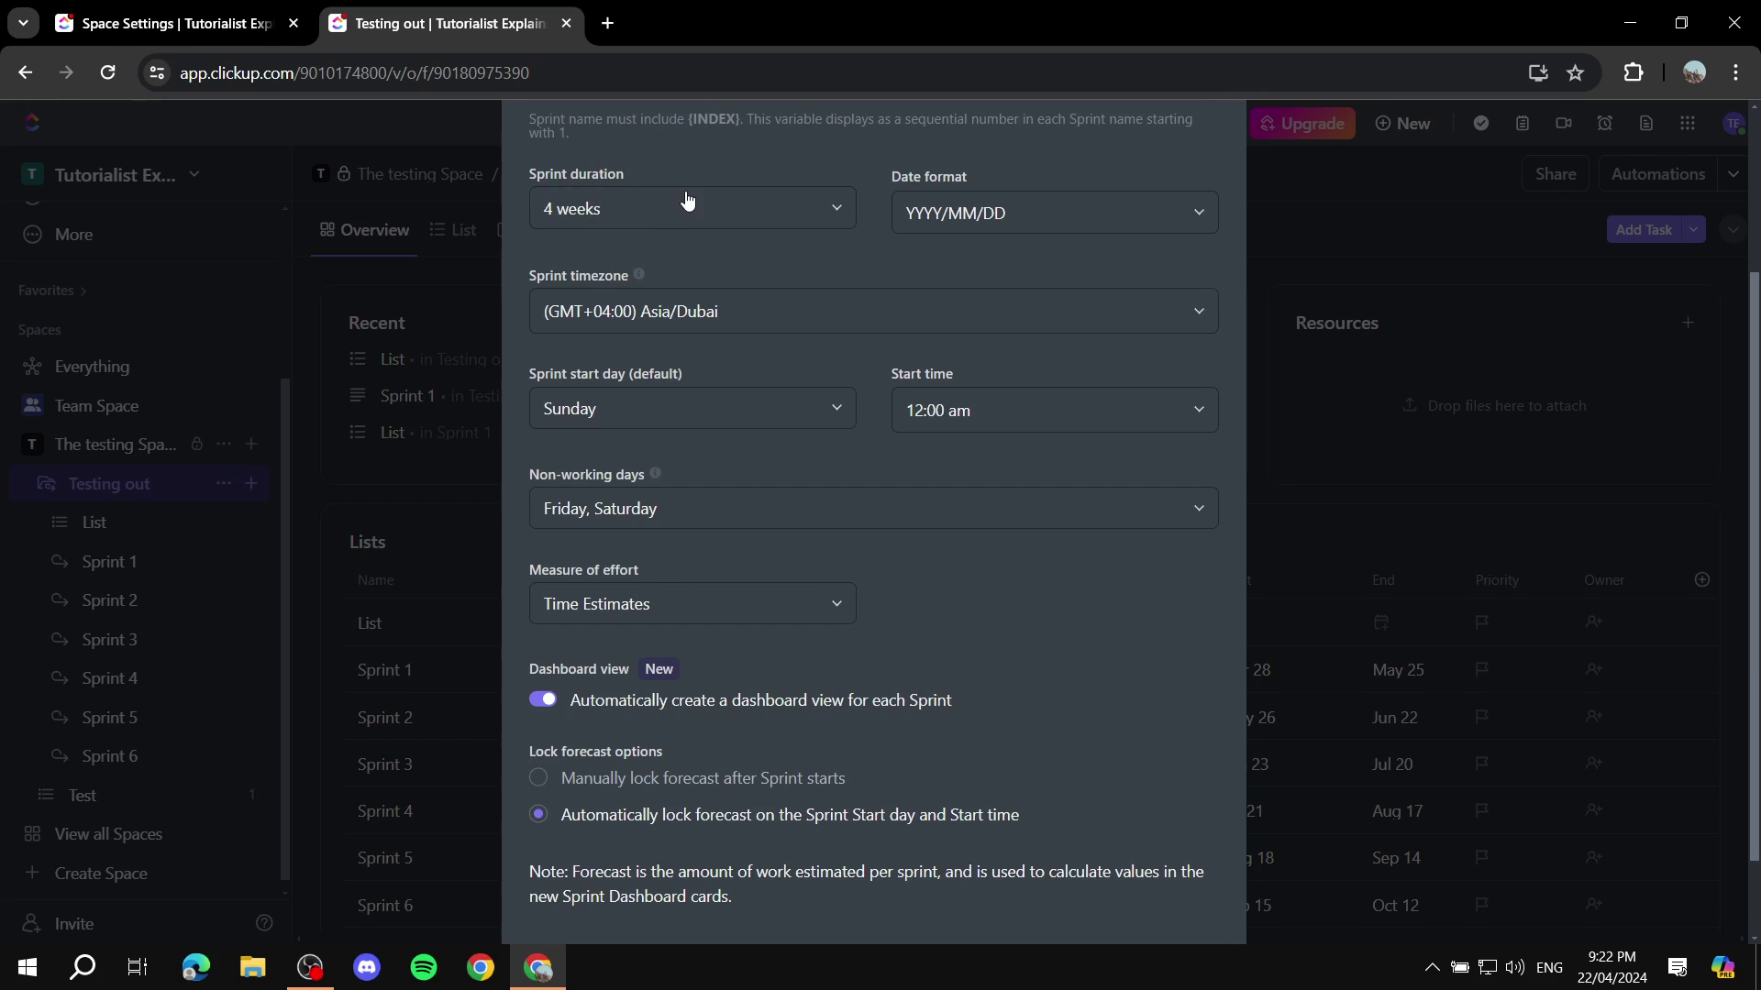
left_click(670, 208)
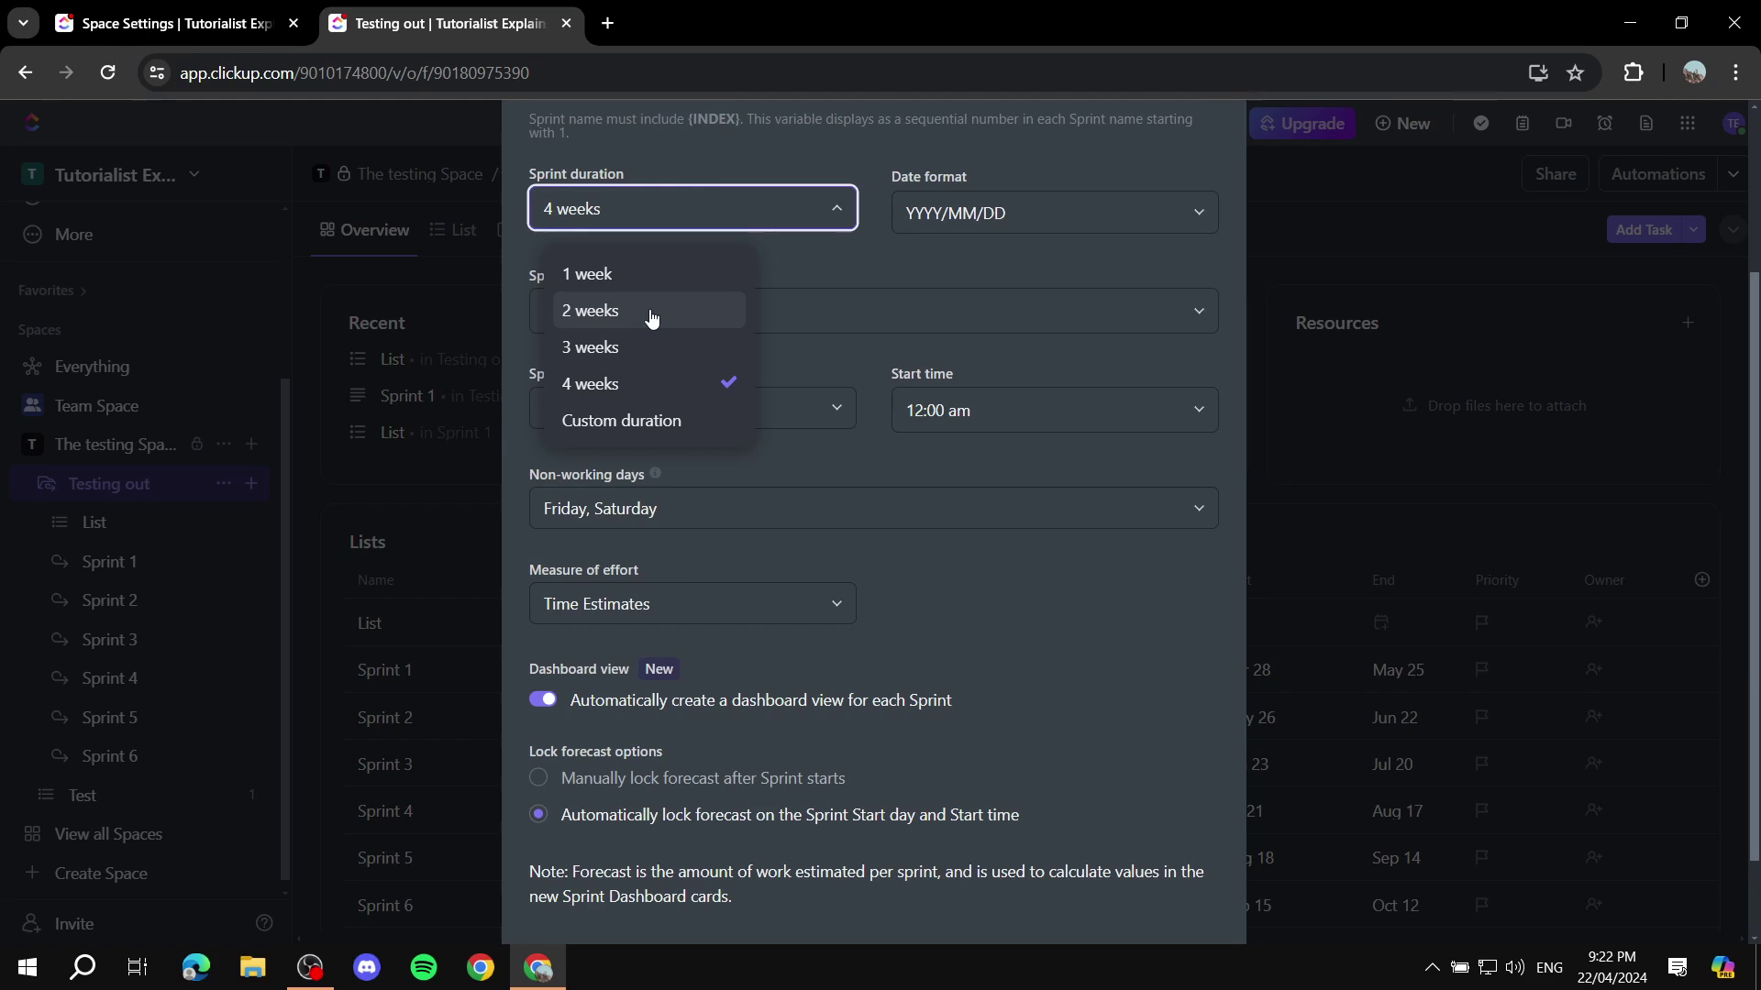
left_click(845, 268)
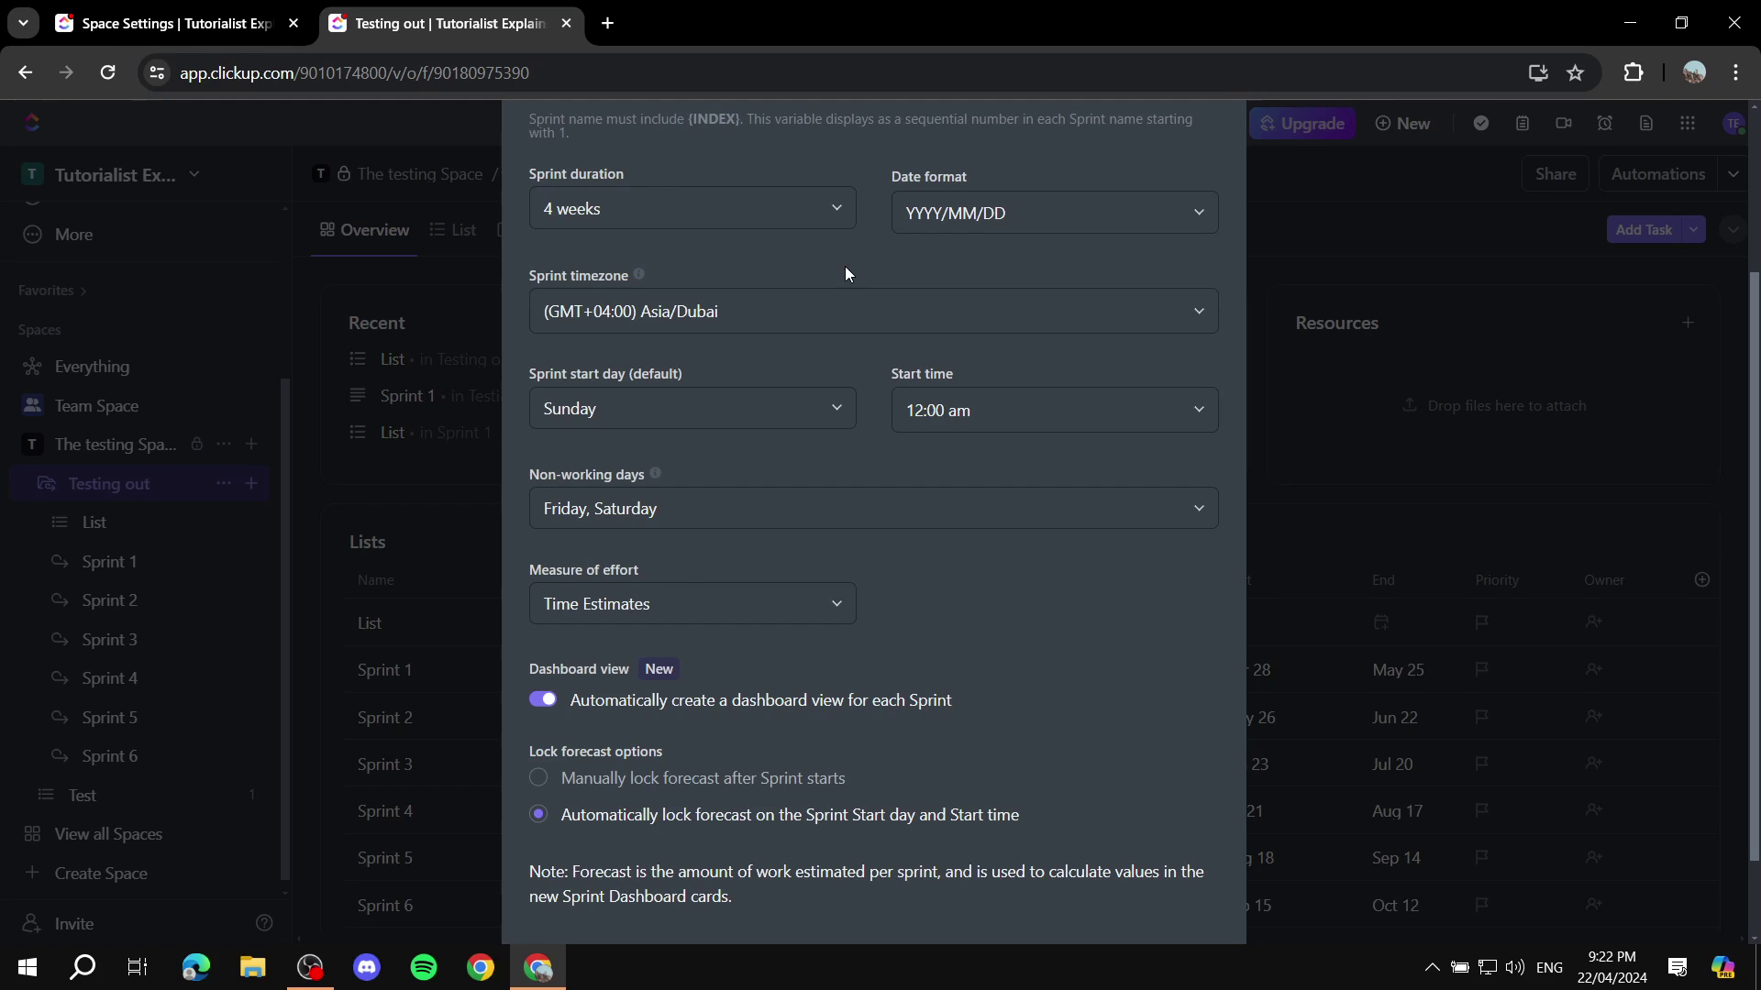
Step: Look over the sprint automation rules, then return to the sprint settings form
scroll(878, 470, "down", 2)
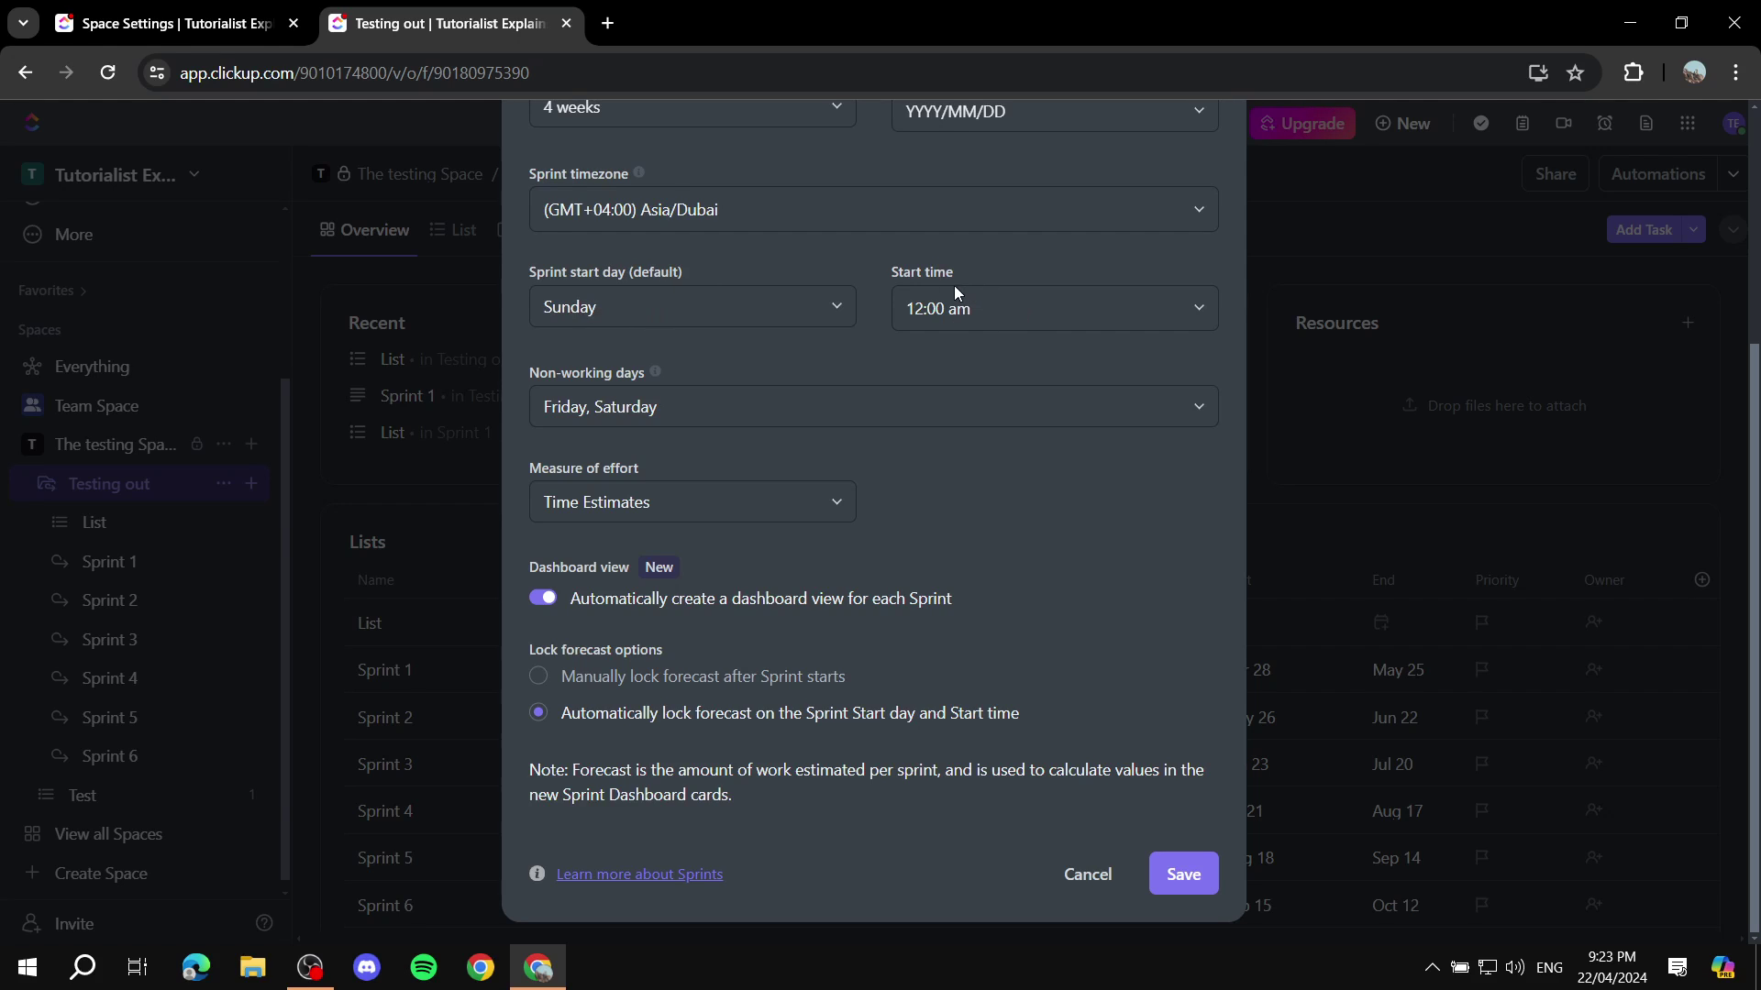
scroll(921, 284, "up", 5)
scroll(1024, 493, "down", 5)
scroll(1085, 527, "up", 4)
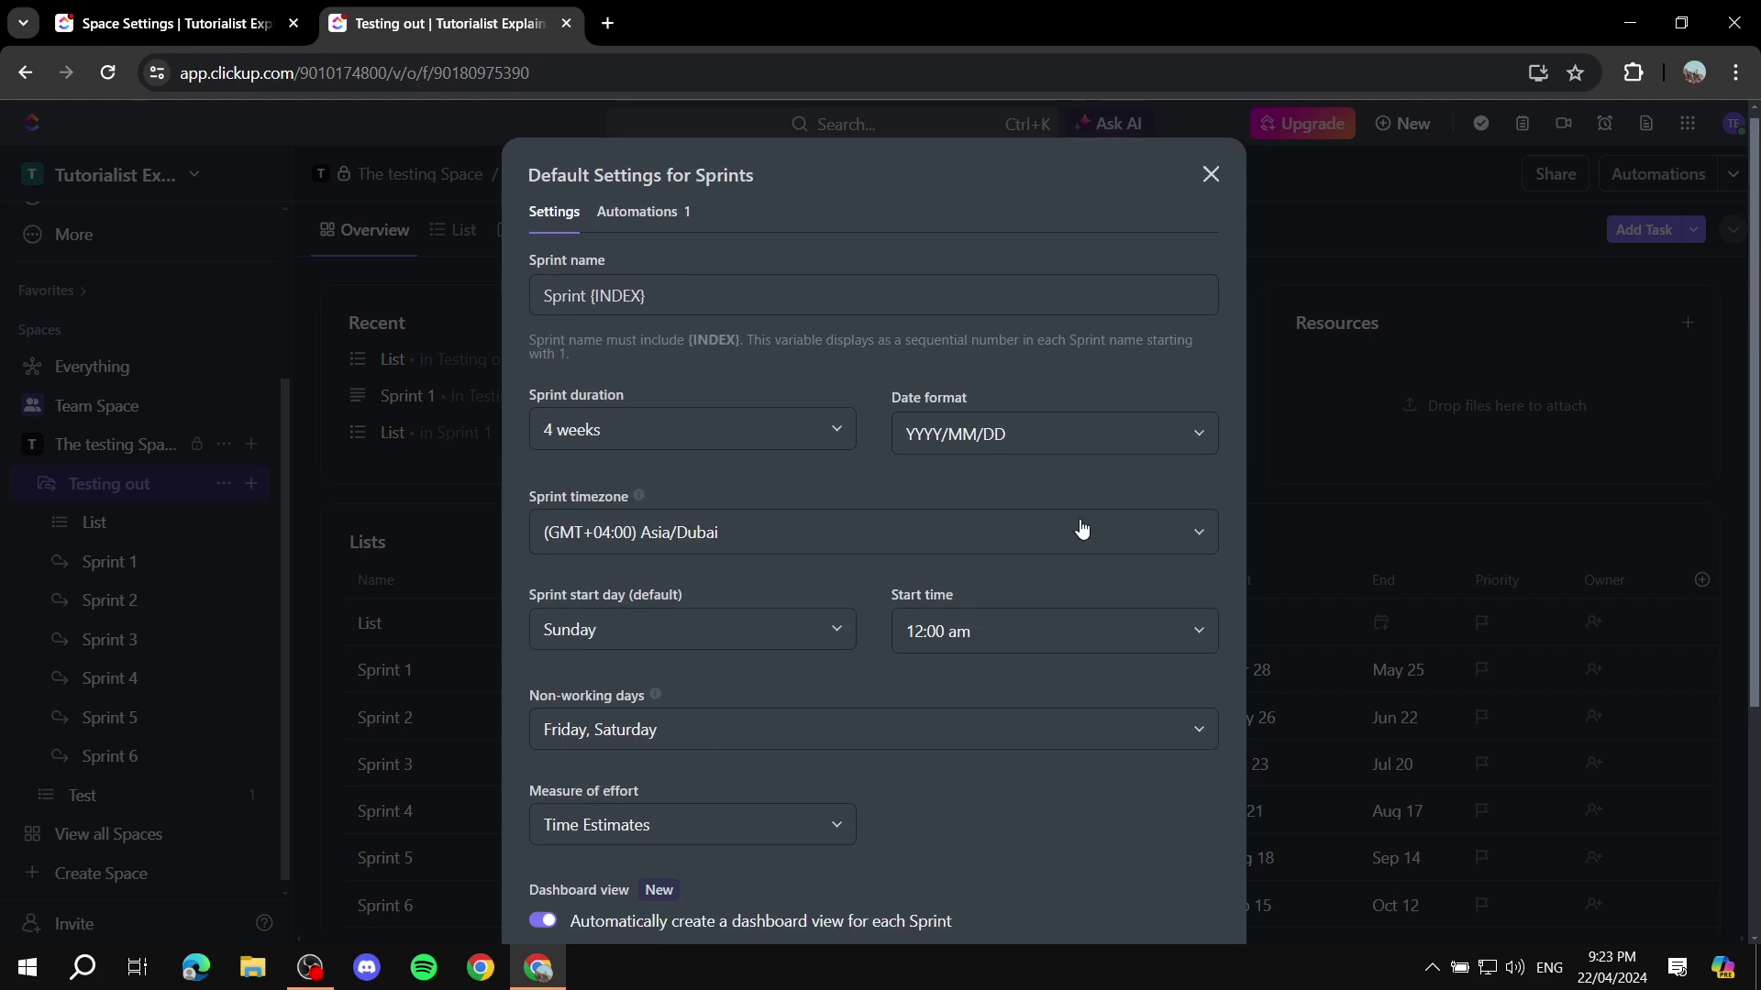
left_click(644, 221)
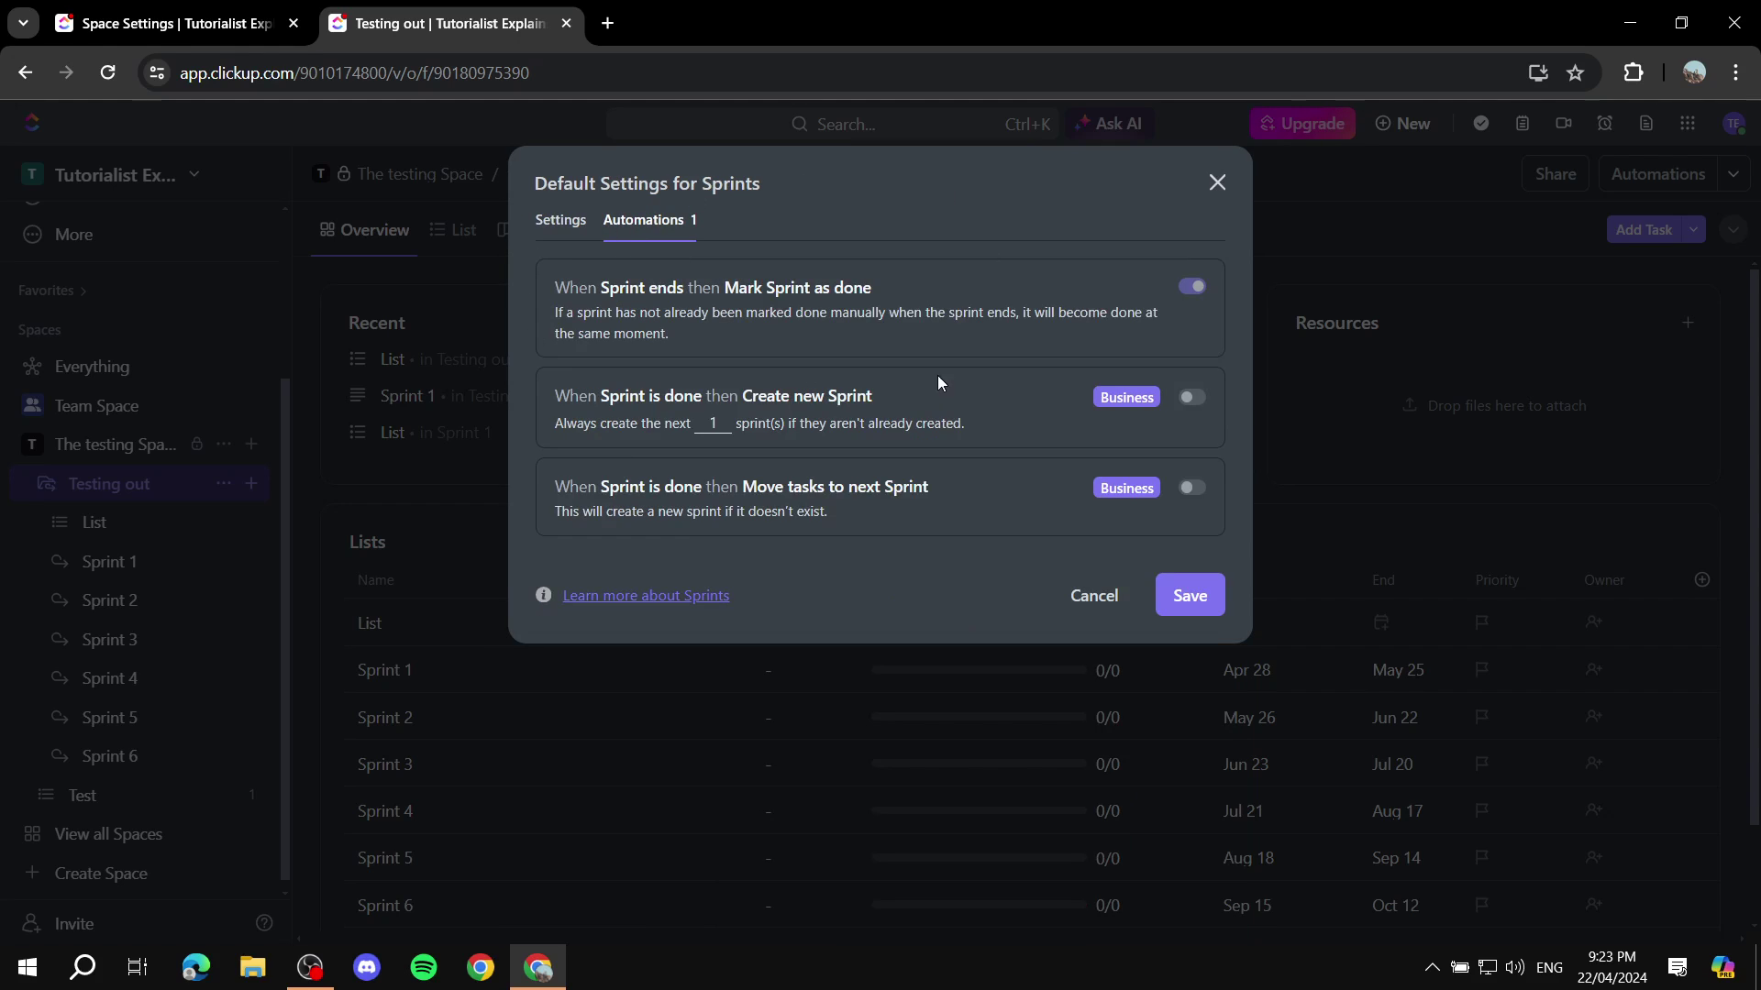
left_click(579, 229)
scroll(1265, 653, "down", 4)
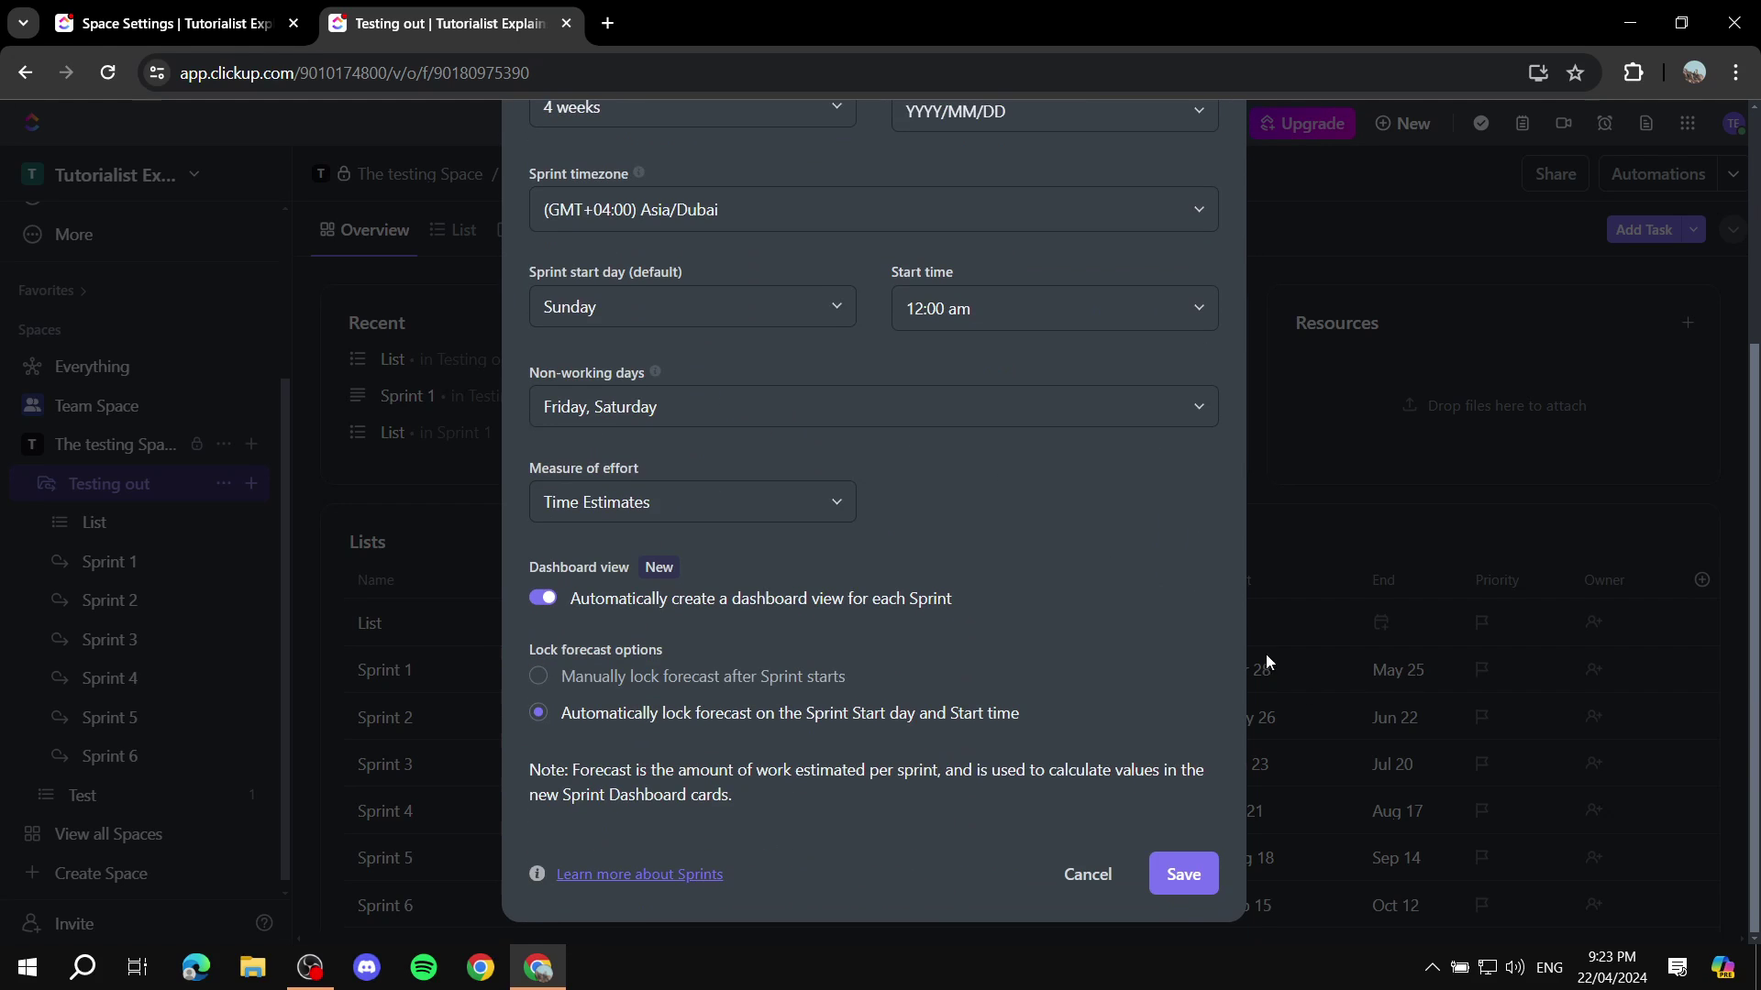
scroll(788, 333, "up", 2)
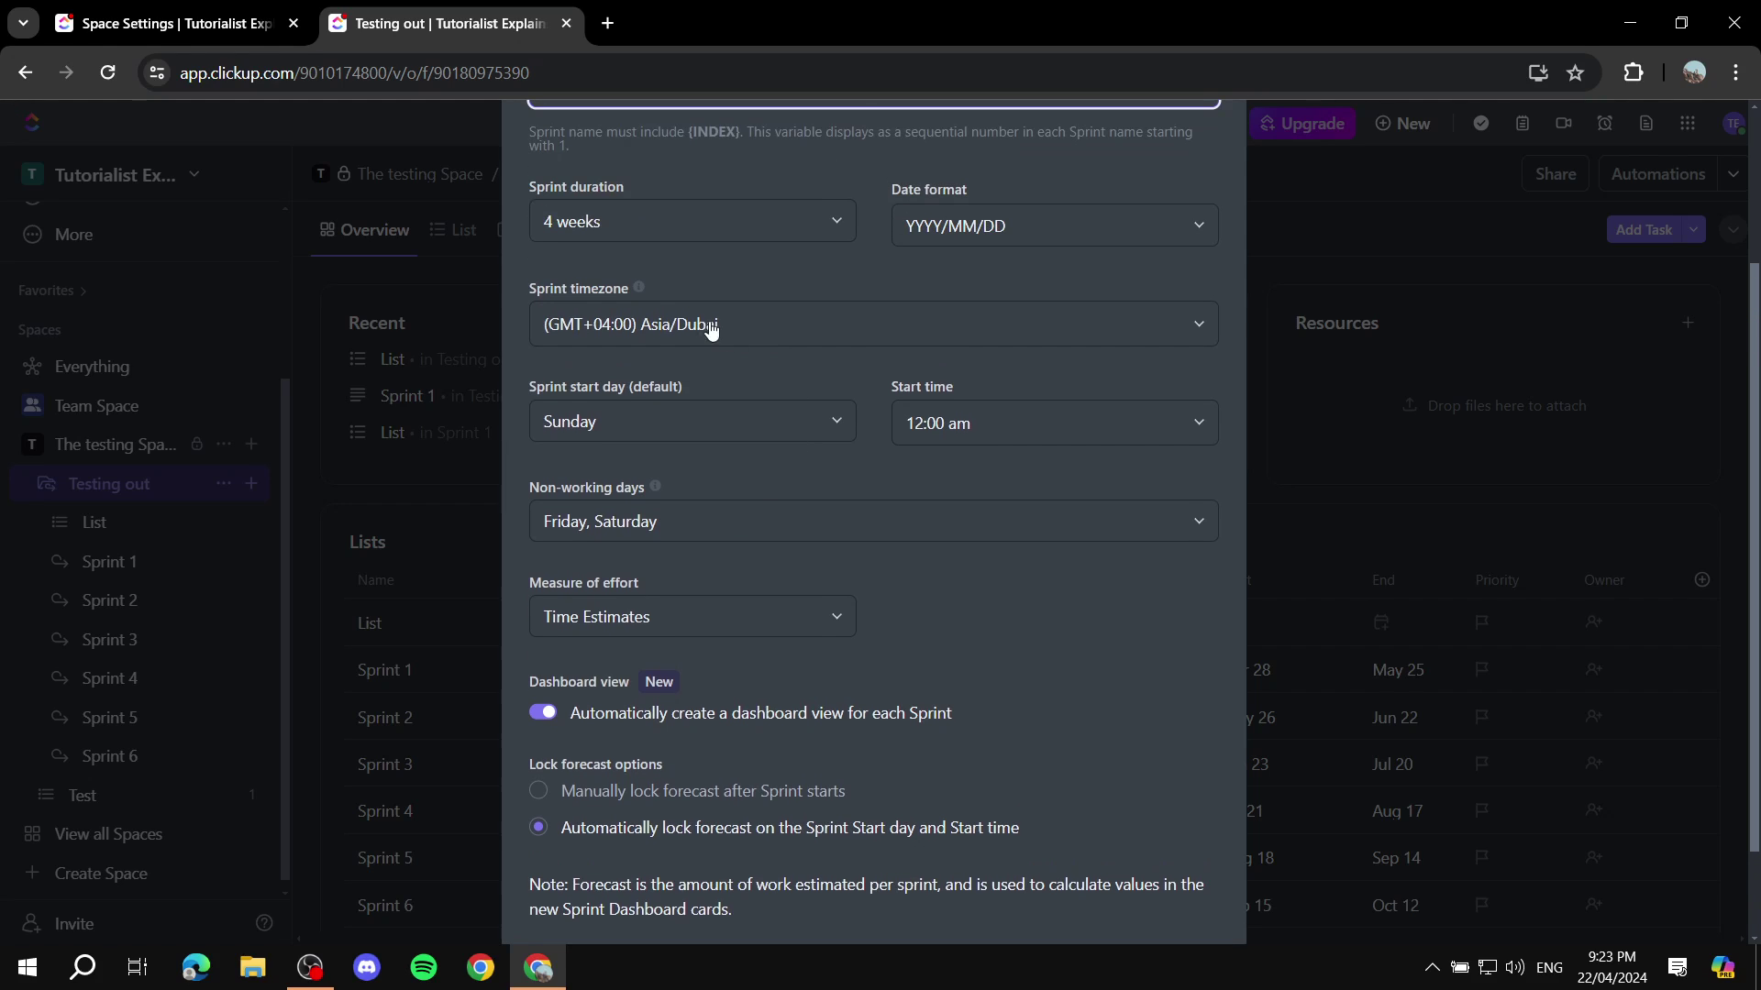
Step: Set the default sprint duration to 3 weeks and save the settings
left_click(737, 220)
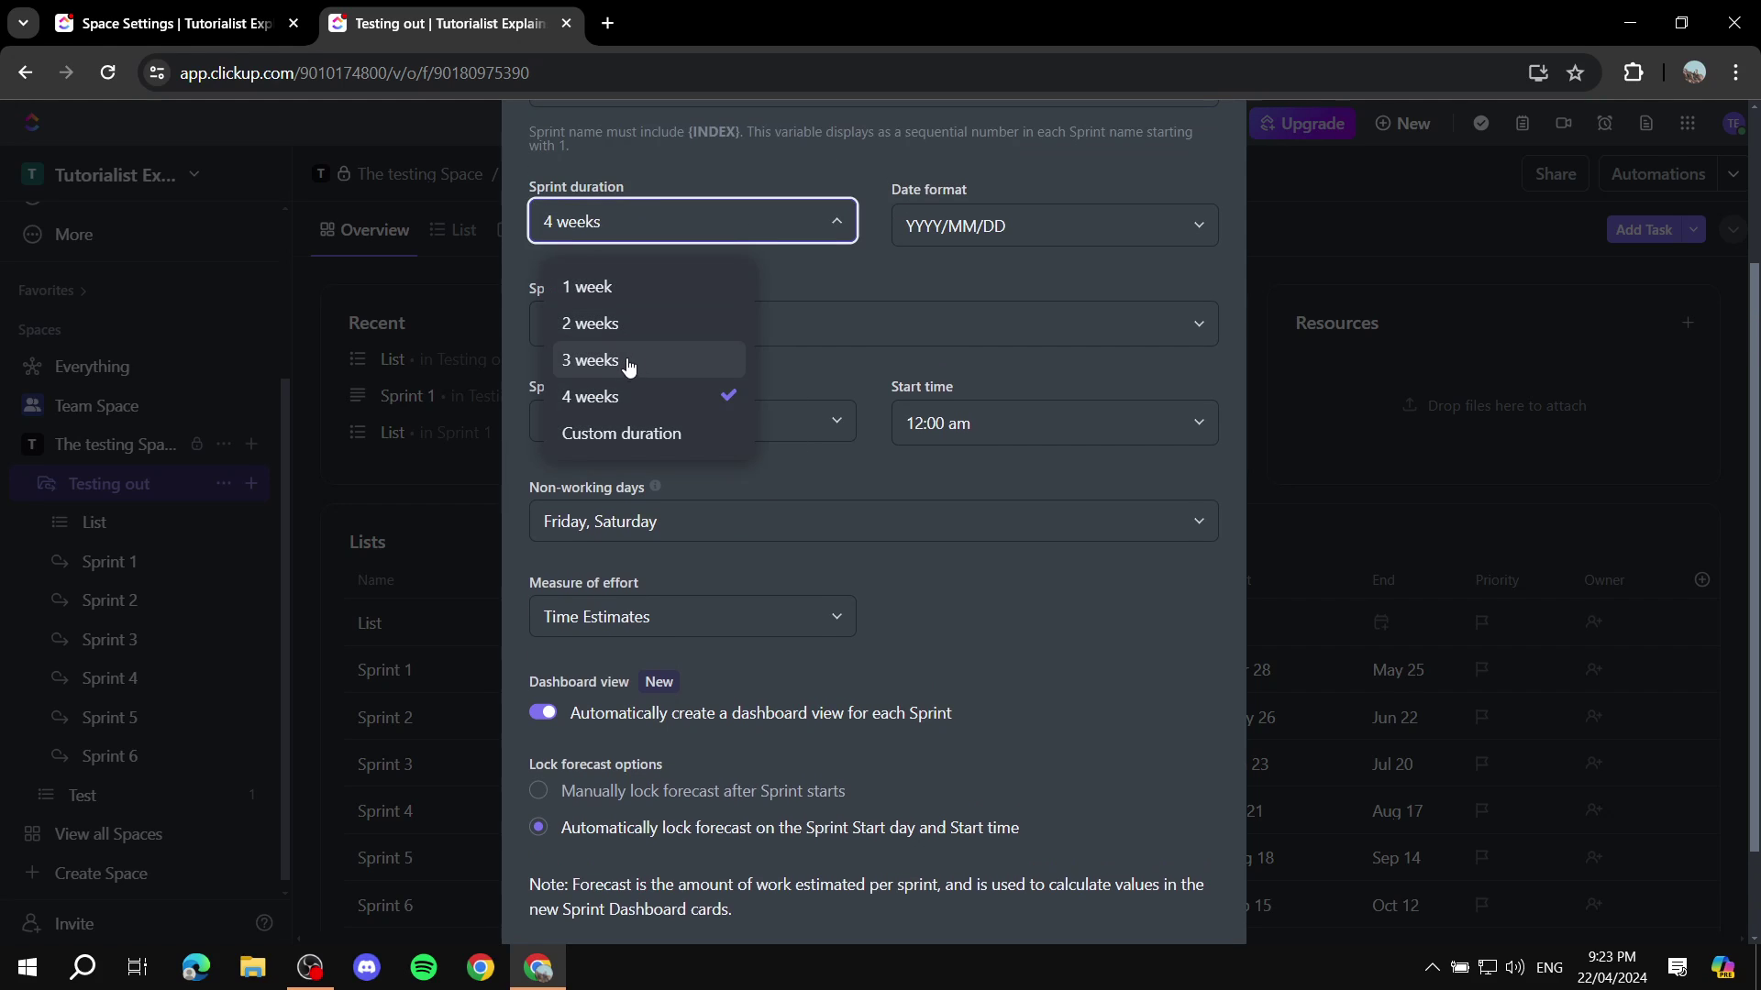
left_click(624, 359)
scroll(1198, 728, "down", 2)
left_click(1181, 876)
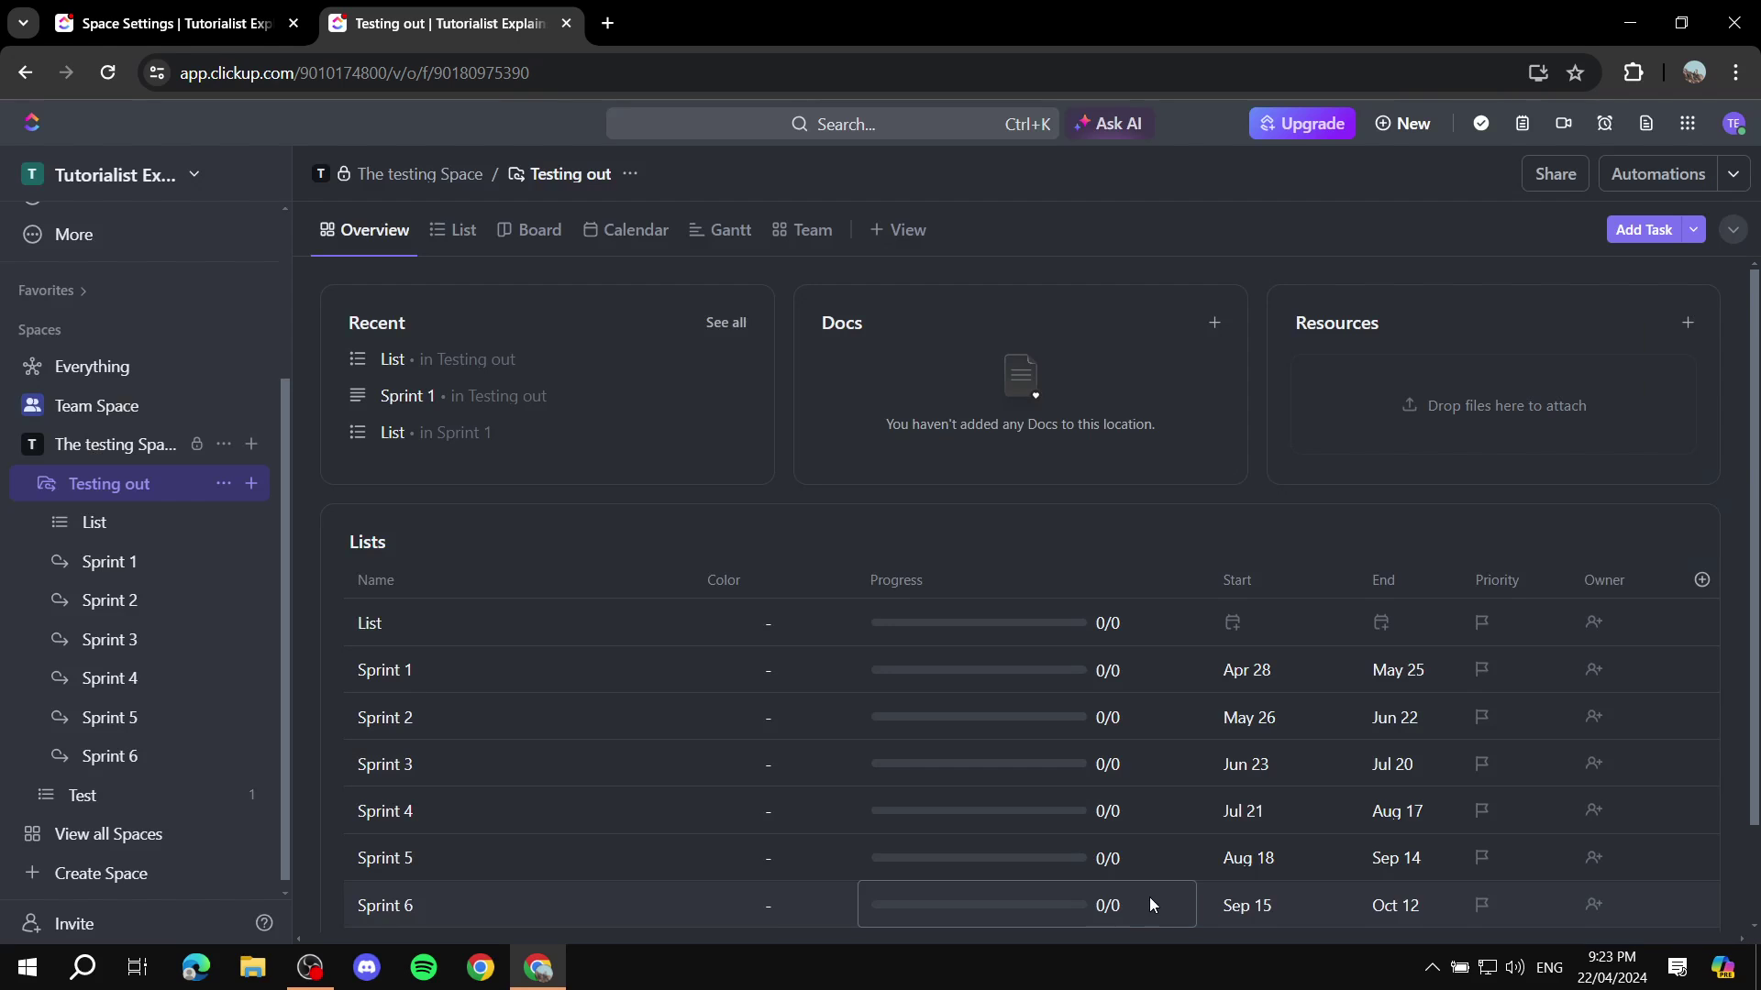
scroll(724, 642, "down", 1)
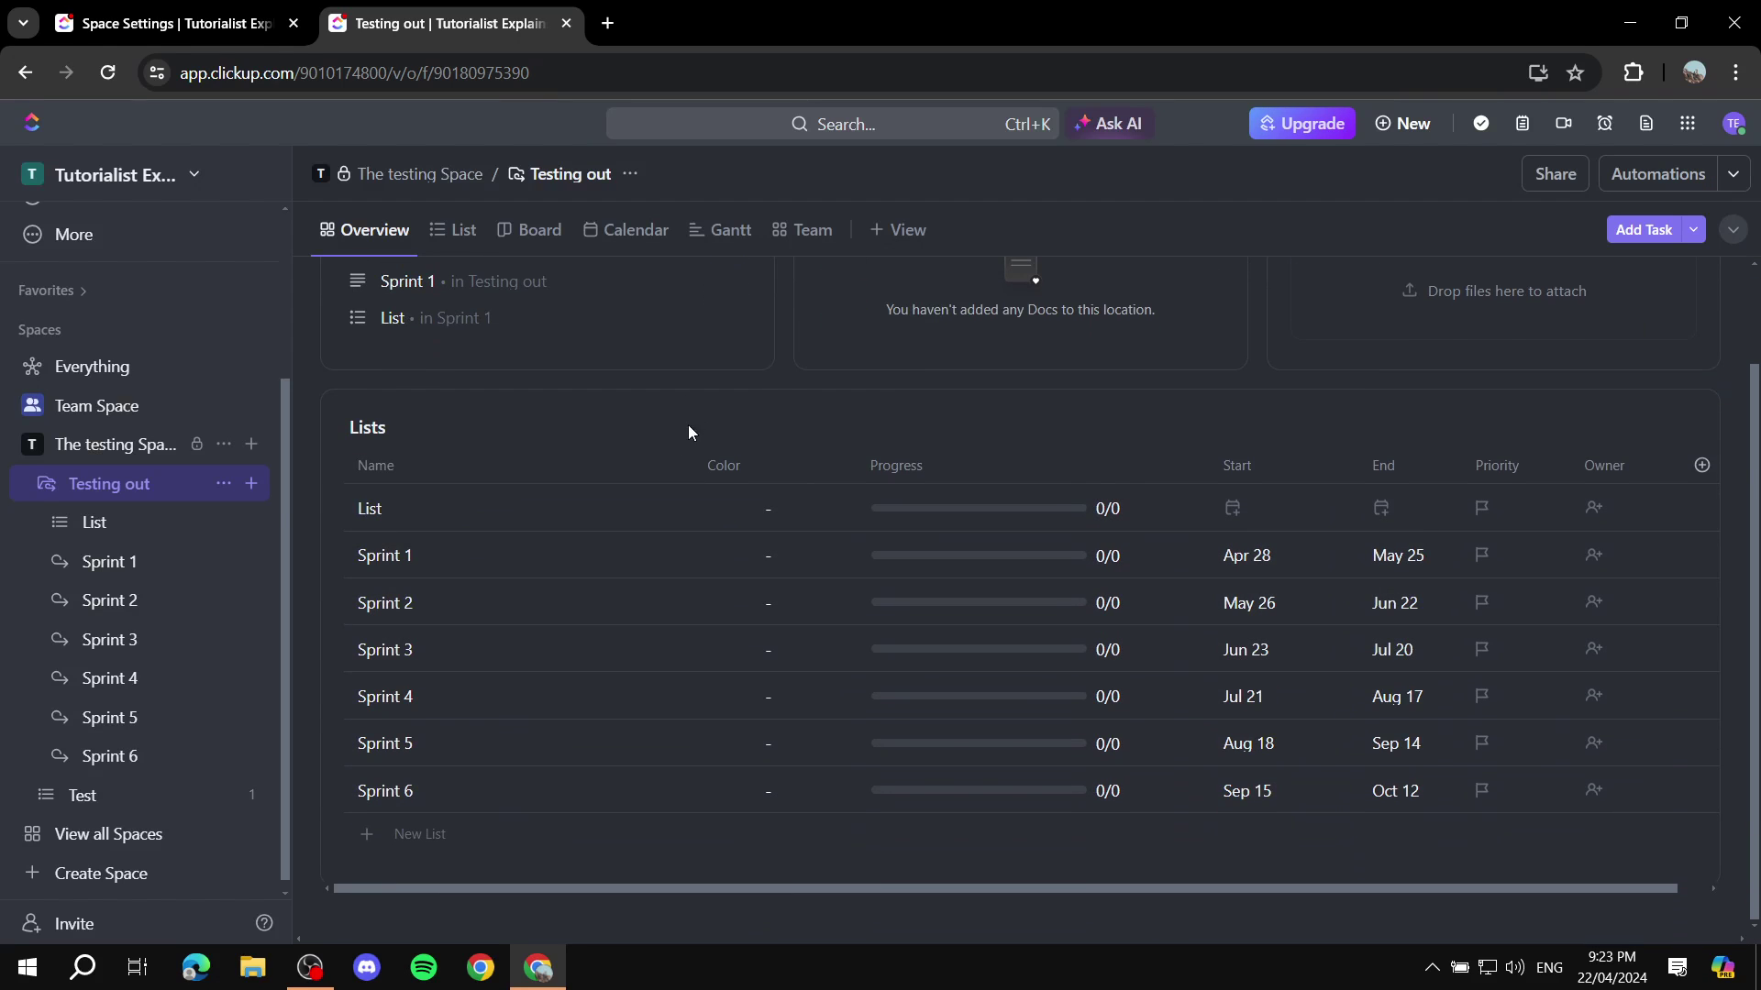
left_click(110, 561)
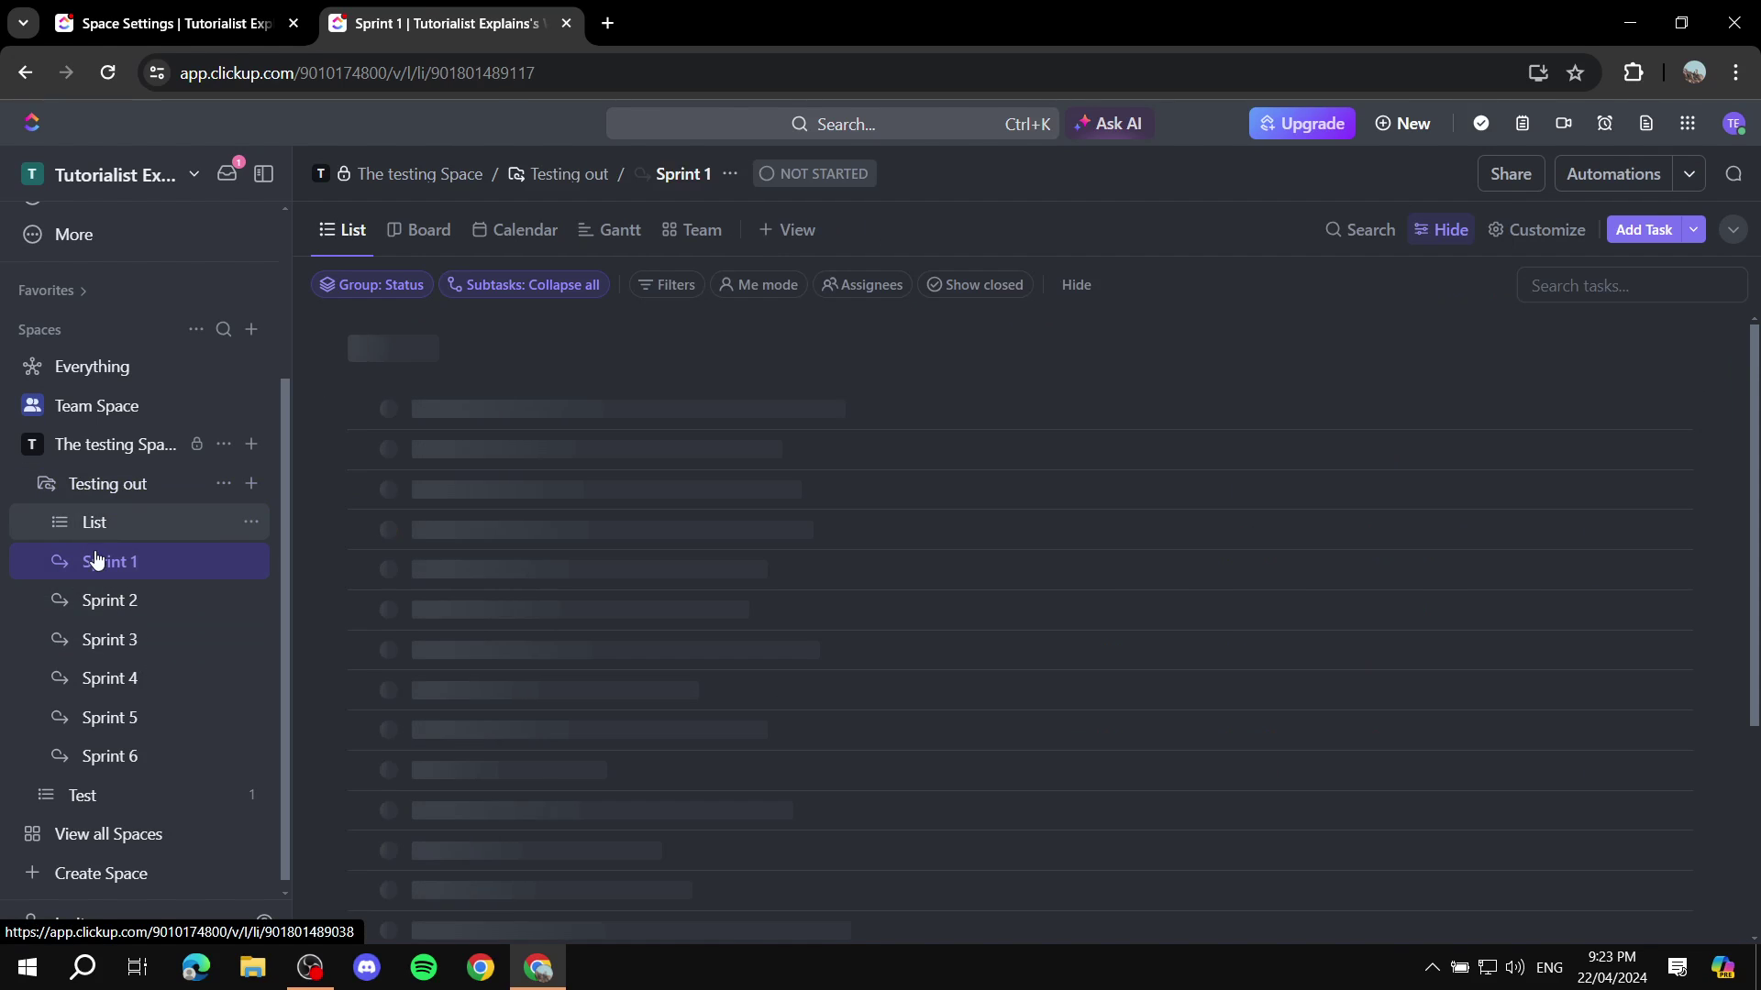
left_click(112, 605)
left_click(99, 650)
left_click(99, 685)
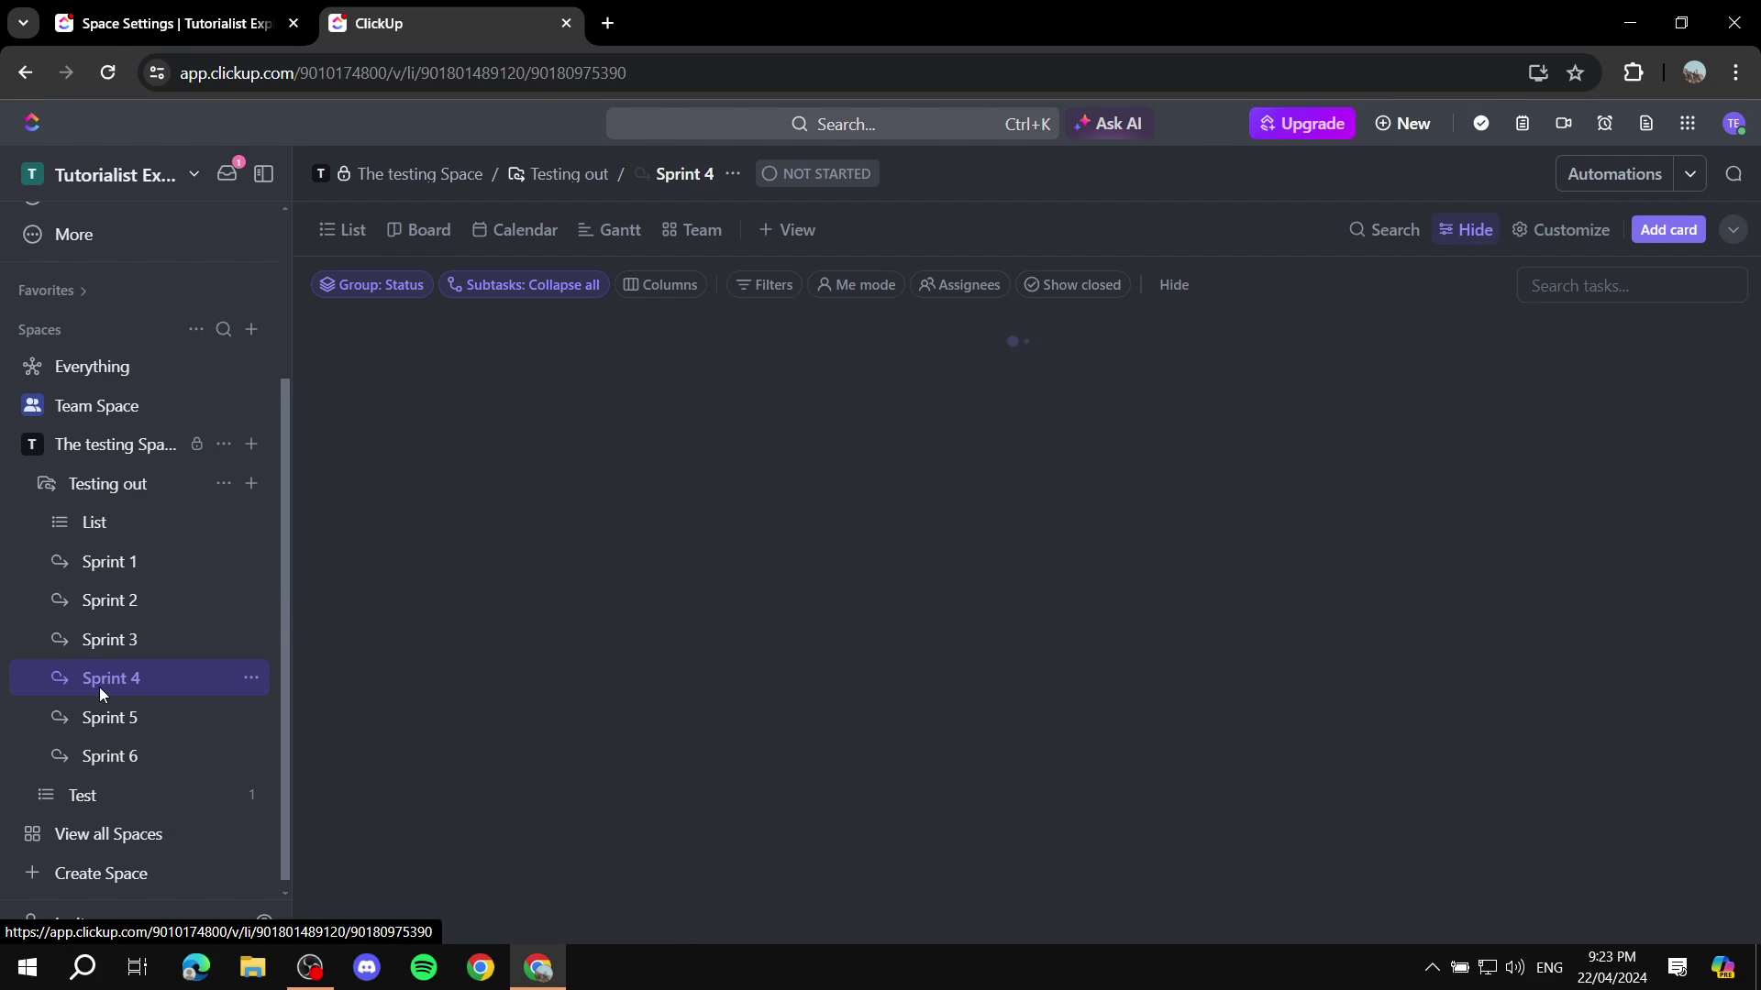
left_click(106, 720)
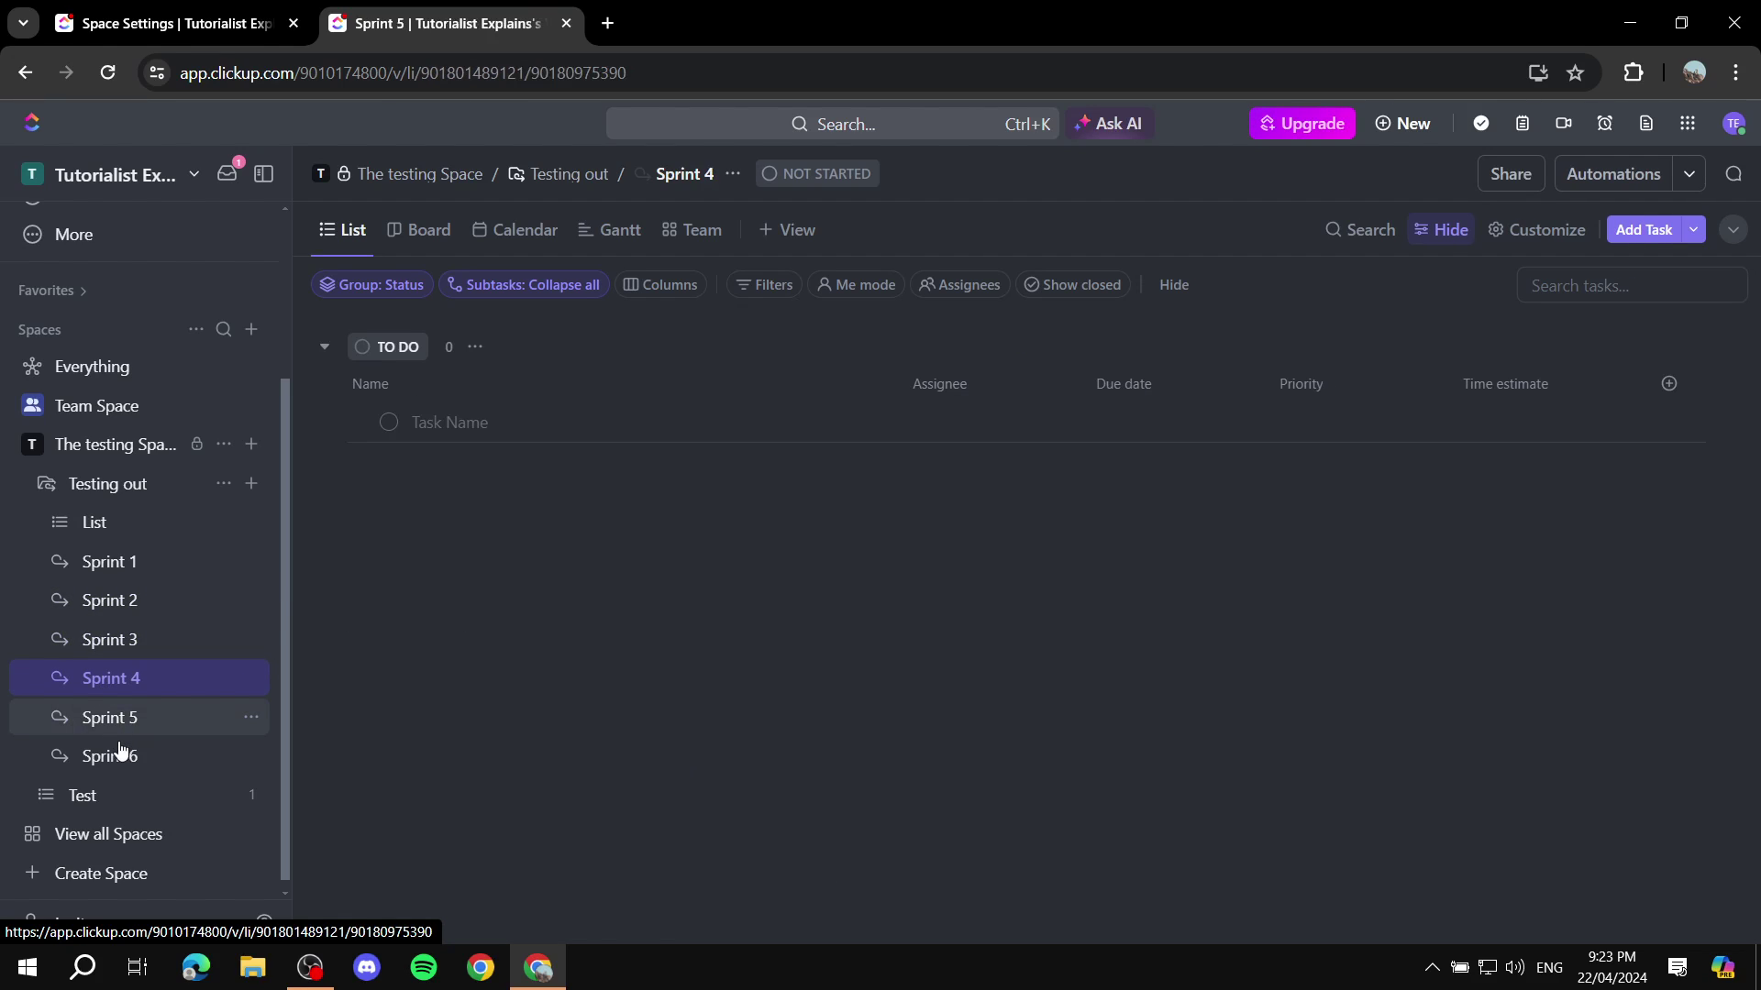
left_click(107, 563)
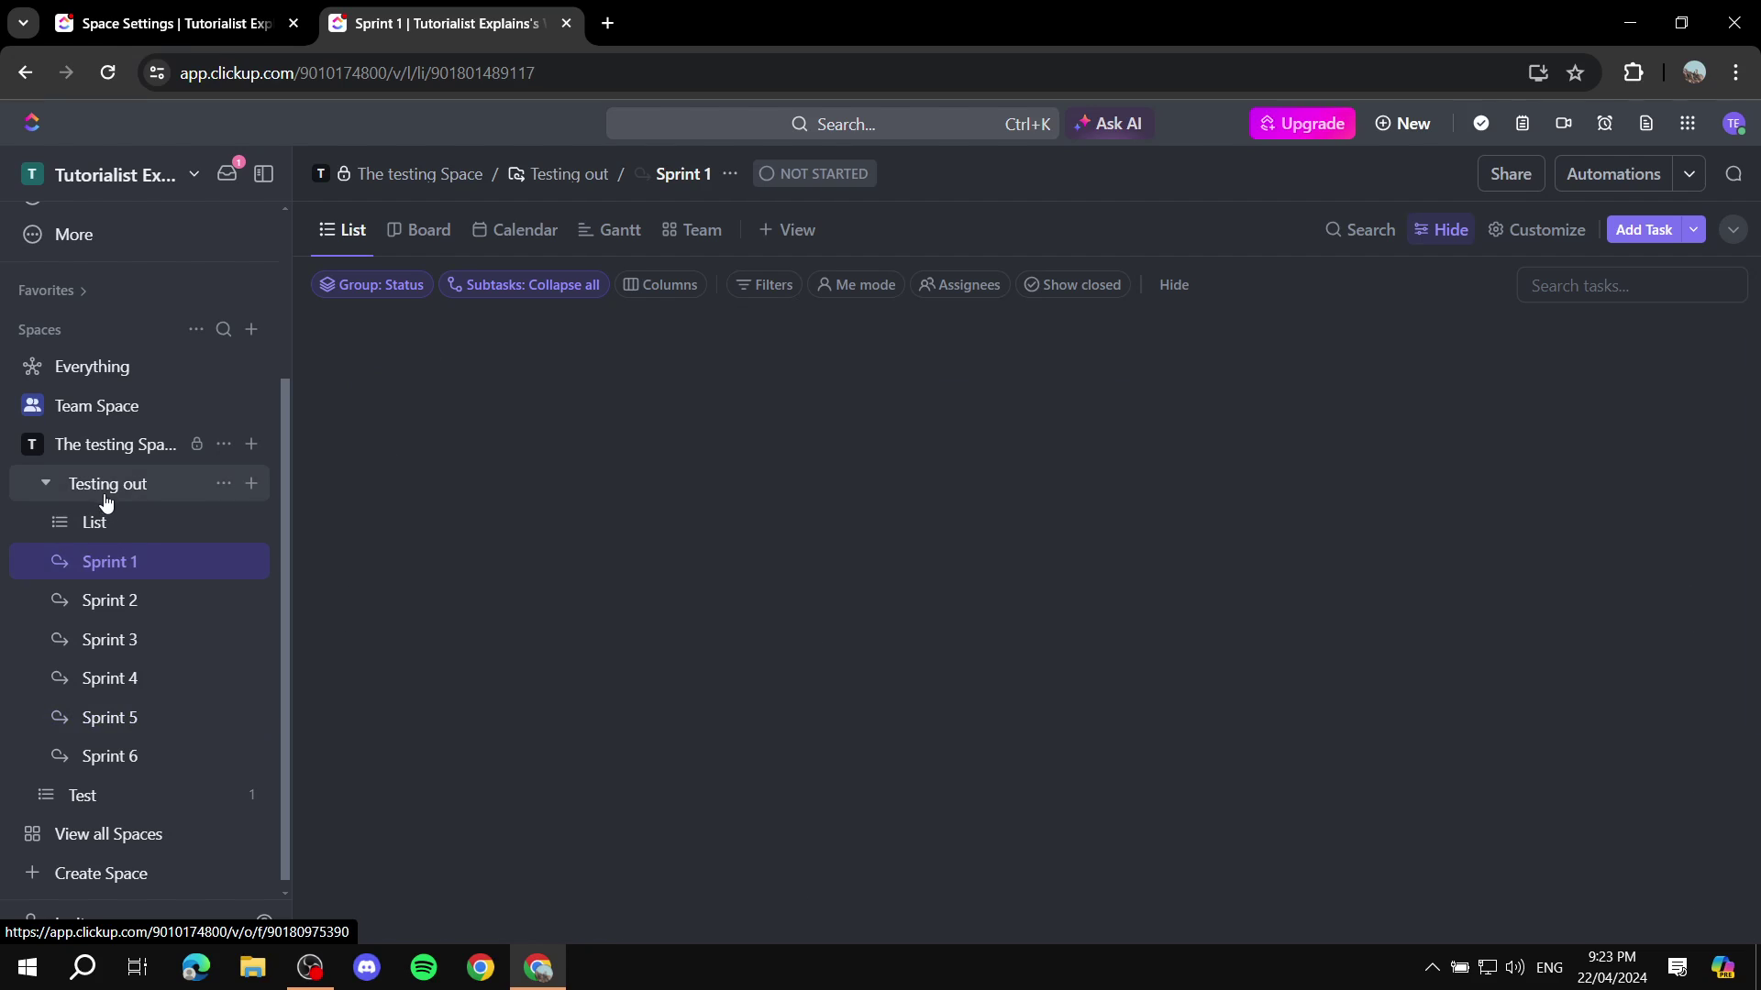
left_click(108, 482)
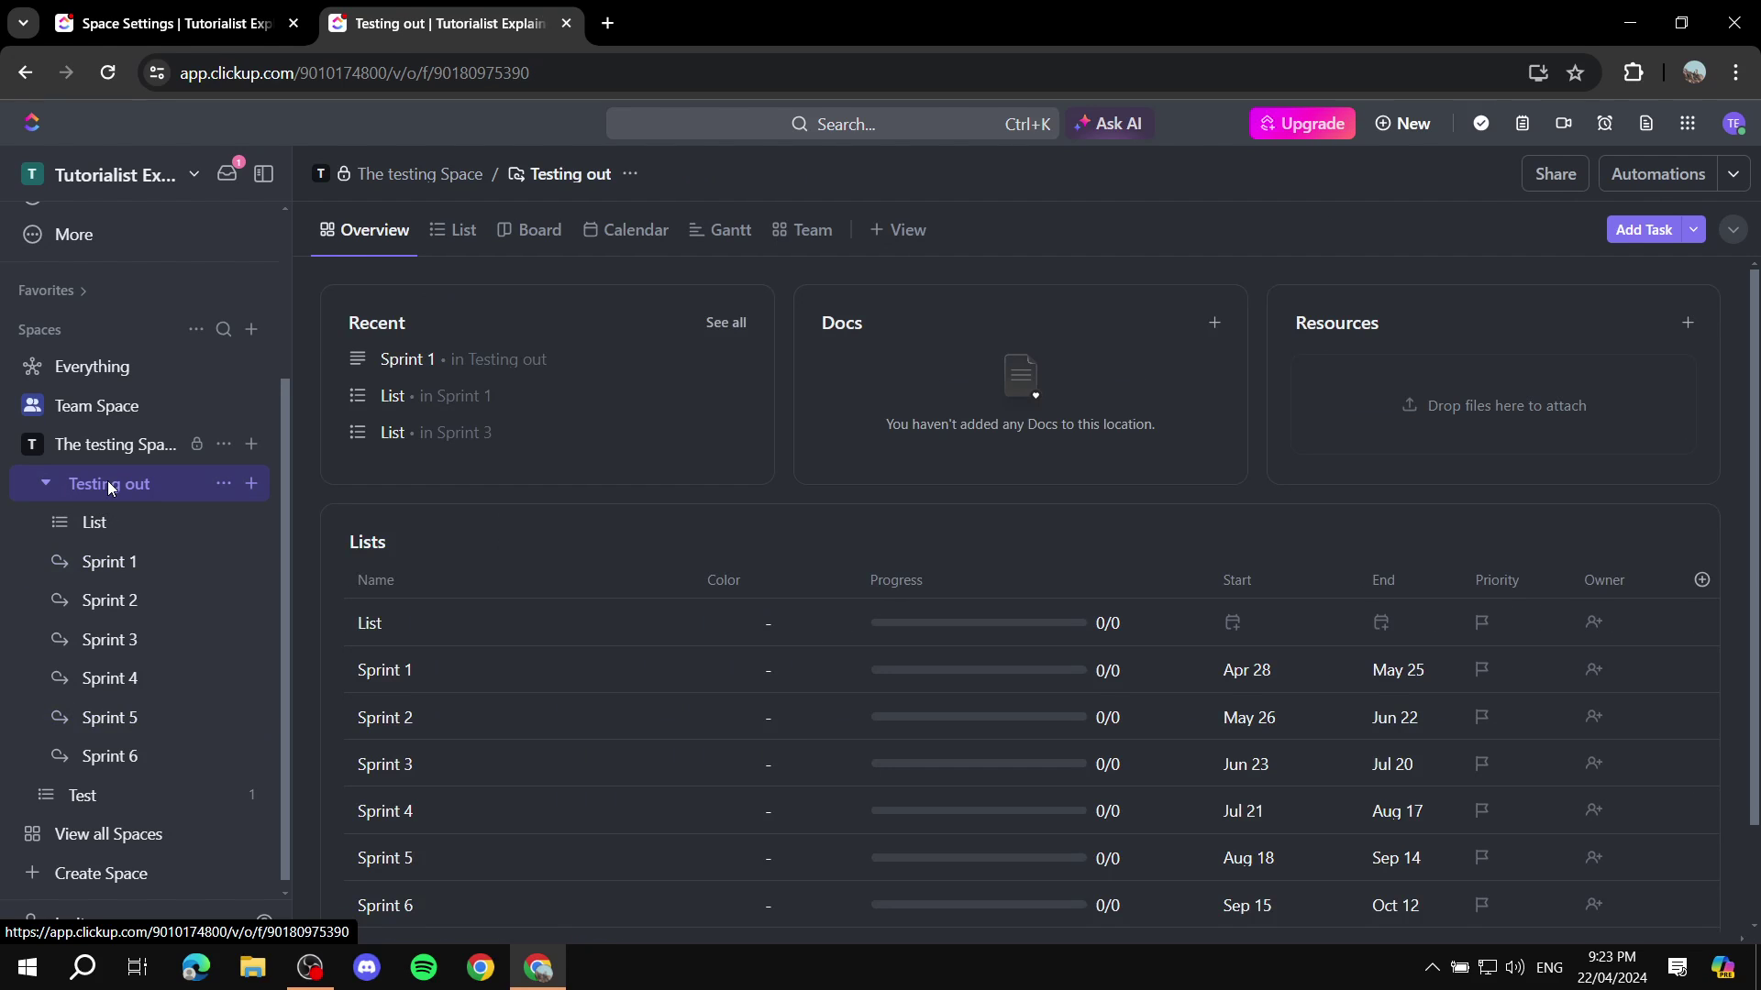